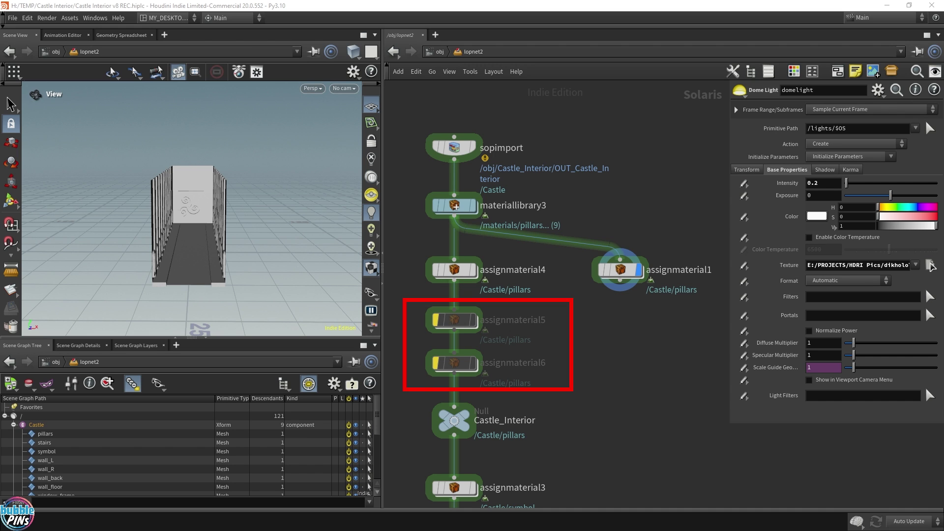
- Switch the viewport renderer to Karma XPU and display the result of the assignmaterial4 node
{"action": "left_click", "coordinate": [313, 88]}
{"action": "left_click", "coordinate": [326, 147]}
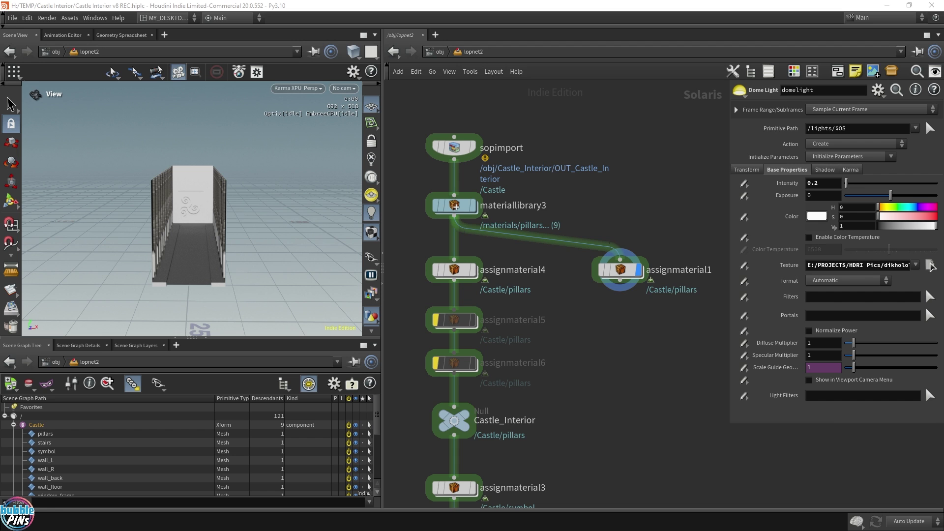
{"action": "scroll", "coordinate": [208, 229], "scroll_direction": "up", "scroll_amount": 4}
{"action": "mouse_move", "coordinate": [284, 213]}
{"action": "left_mouse_down"}
{"action": "mouse_move", "coordinate": [208, 229]}
{"action": "mouse_move", "coordinate": [283, 224]}
{"action": "left_mouse_up"}
{"action": "left_click", "coordinate": [475, 271]}
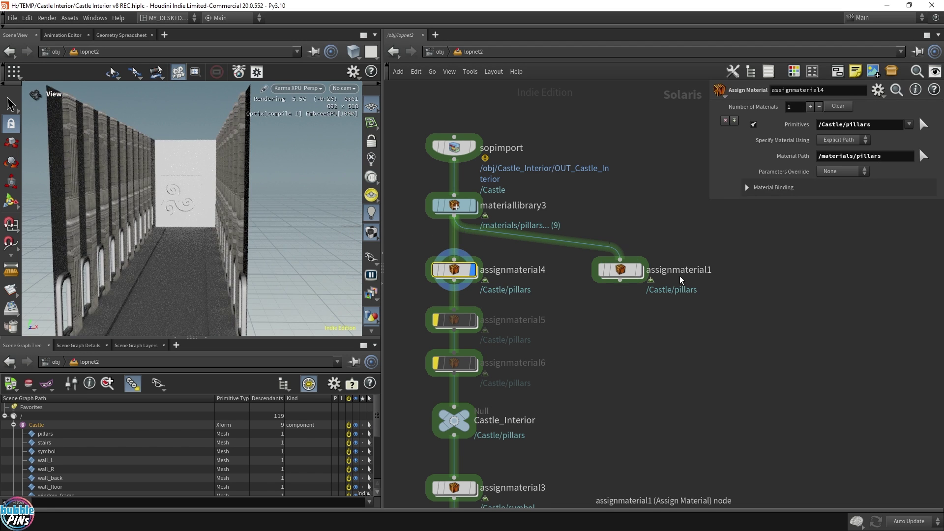
- Bypass assignmaterial1, re-enable assignmaterial5 and assignmaterial6, and display the Castle_Interior null in the viewport
{"action": "left_click", "coordinate": [602, 270]}
{"action": "middle_click_drag", "start_coordinate": [564, 363], "coordinate": [622, 362]}
{"action": "left_click_drag", "start_coordinate": [468, 314], "coordinate": [537, 375]}
{"action": "left_click", "coordinate": [494, 363]}
{"action": "left_click", "coordinate": [524, 413]}
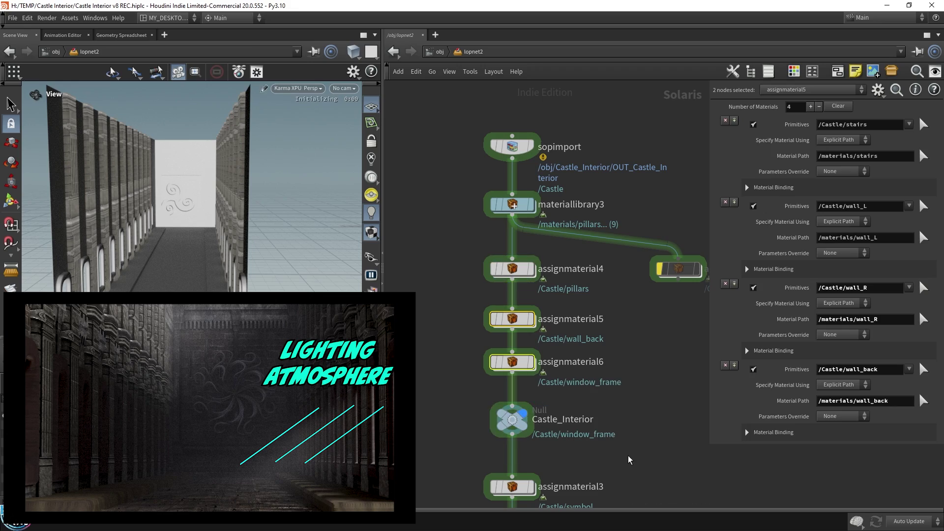
{"action": "left_click_drag", "start_coordinate": [628, 458], "coordinate": [458, 430]}
{"action": "left_click_drag", "start_coordinate": [276, 267], "coordinate": [288, 238]}
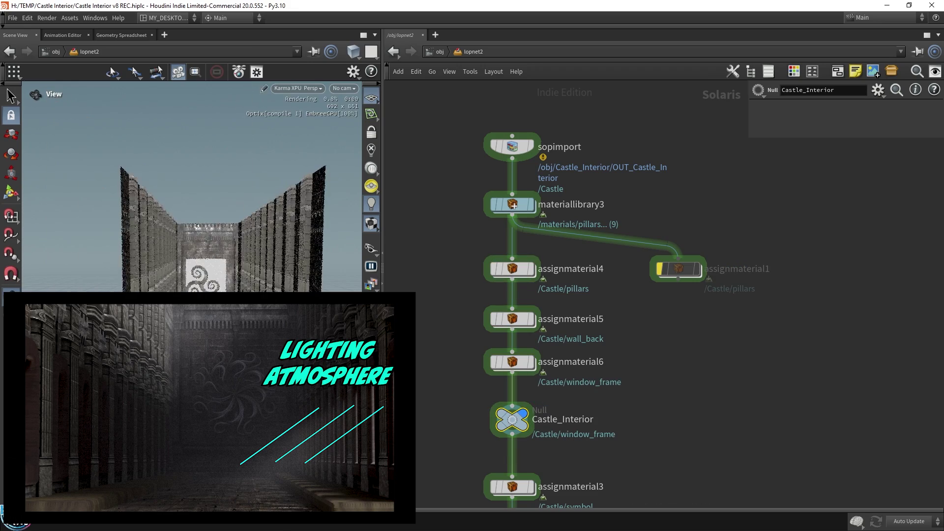
{"action": "scroll", "coordinate": [221, 254], "scroll_direction": "up", "scroll_amount": 5}
{"action": "left_click_drag", "start_coordinate": [214, 253], "coordinate": [217, 264]}
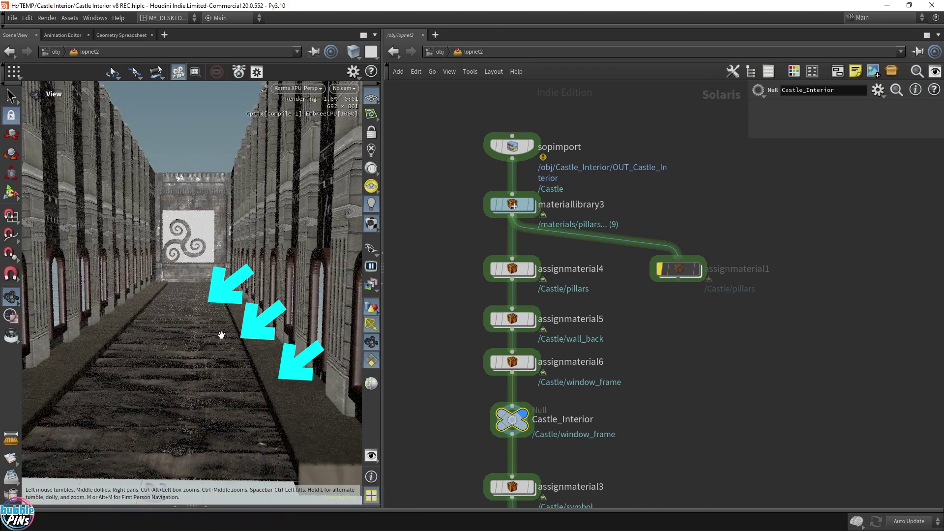
- Move the domelight node further below rendergeometrysettings4 and bypass it to disable the dome light
{"action": "middle_click_drag", "start_coordinate": [667, 506], "coordinate": [648, 157]}
{"action": "middle_click_drag", "start_coordinate": [674, 271], "coordinate": [679, 234]}
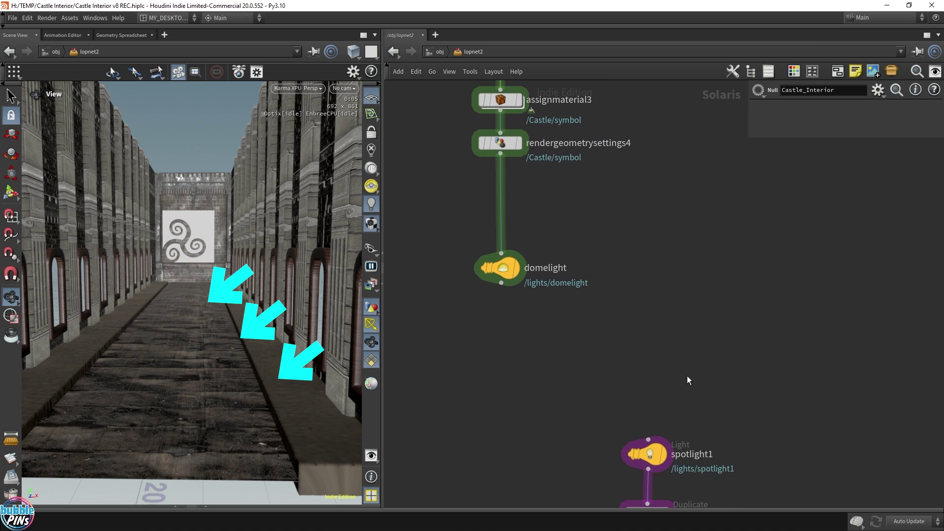
{"action": "scroll", "coordinate": [689, 371], "scroll_direction": "down", "scroll_amount": 3}
{"action": "left_click_drag", "start_coordinate": [703, 380], "coordinate": [684, 305]}
{"action": "left_click_drag", "start_coordinate": [589, 312], "coordinate": [589, 411]}
{"action": "middle_click_drag", "start_coordinate": [605, 315], "coordinate": [585, 368]}
{"action": "left_click", "coordinate": [549, 461]}
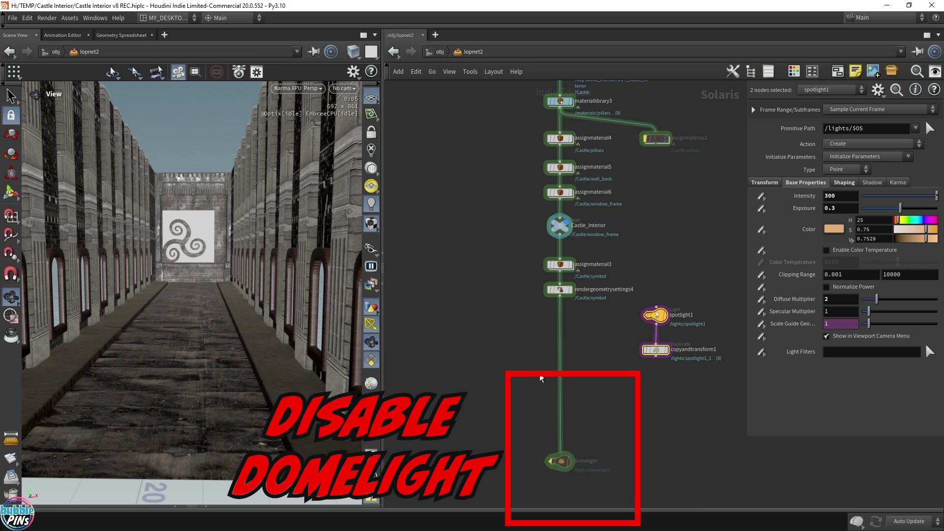
- Combine rendergeometrysettings4 and copyandtransform1 in a Merge node aligned above domelight, and display the merge
{"action": "scroll", "coordinate": [521, 332], "scroll_direction": "up", "scroll_amount": 3}
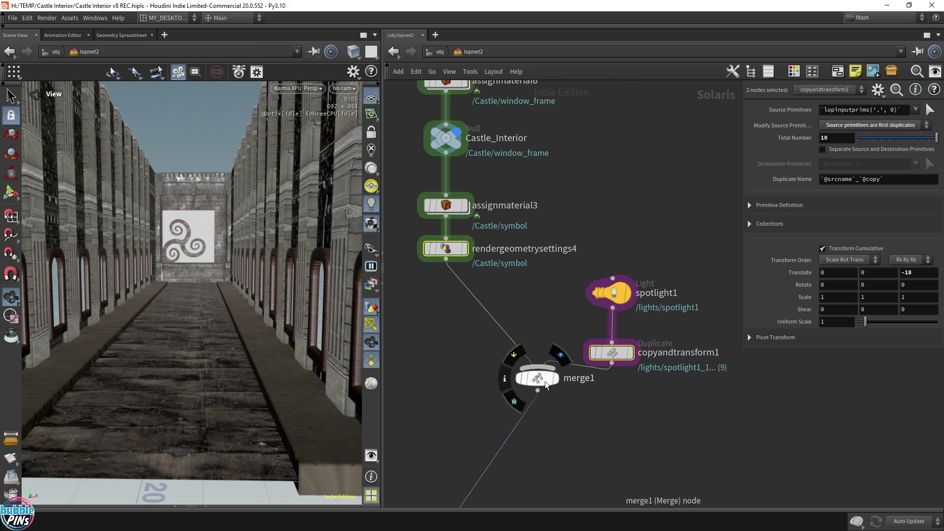
{"action": "left_click_drag", "start_coordinate": [545, 381], "coordinate": [454, 404]}
{"action": "left_click", "coordinate": [464, 401]}
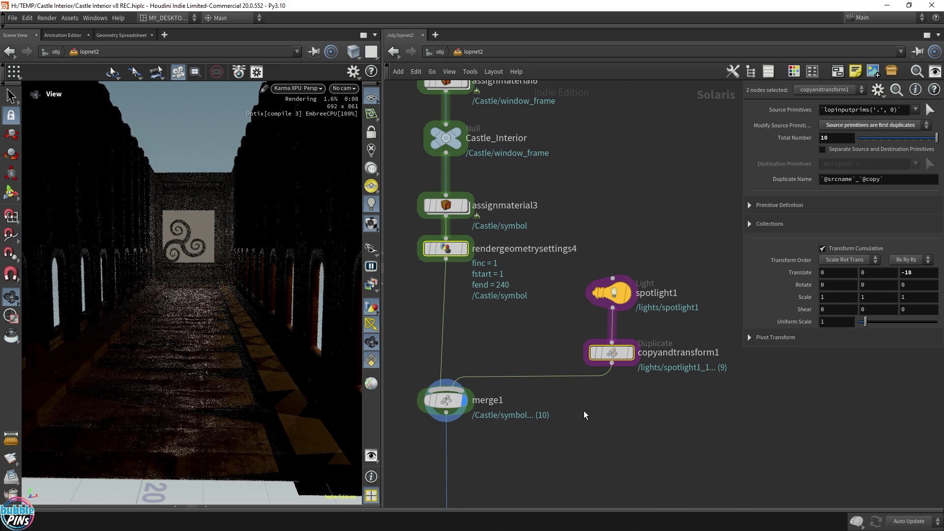
- Examine how the duplicated spotlights outside the windows light the castle floor, and check the intensity of spotlight1
{"action": "middle_click_drag", "start_coordinate": [196, 259], "coordinate": [246, 326]}
{"action": "middle_click_drag", "start_coordinate": [504, 305], "coordinate": [539, 177]}
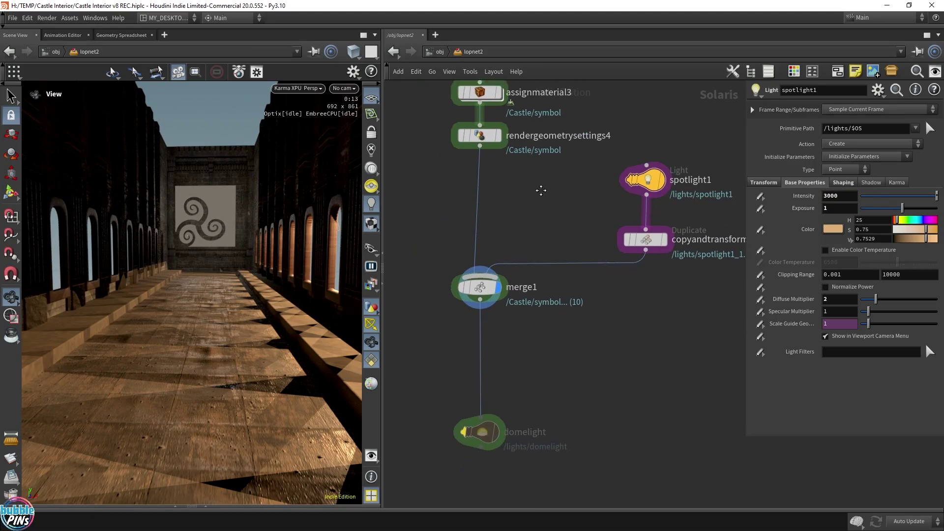
{"action": "left_click_drag", "start_coordinate": [543, 378], "coordinate": [438, 480]}
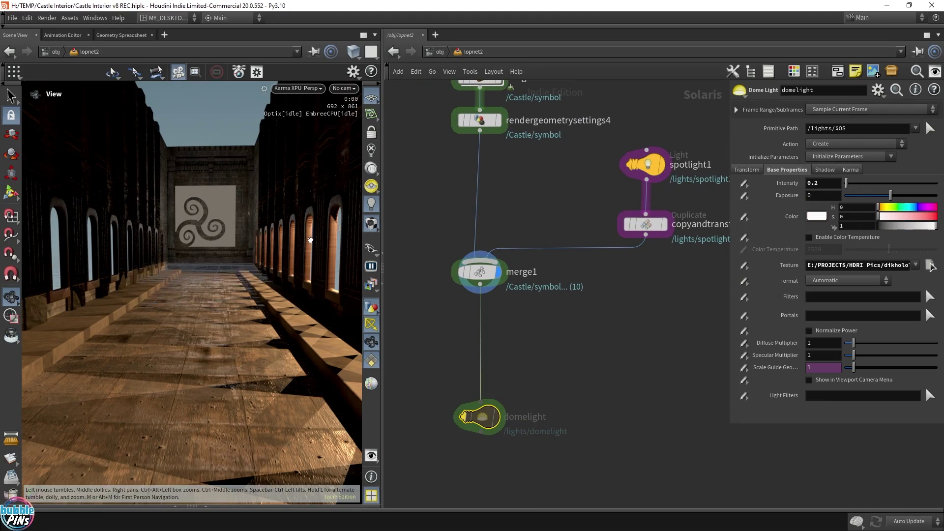
{"action": "left_click_drag", "start_coordinate": [295, 246], "coordinate": [286, 258]}
{"action": "middle_click_drag", "start_coordinate": [286, 258], "coordinate": [270, 234]}
{"action": "left_click_drag", "start_coordinate": [325, 245], "coordinate": [263, 246]}
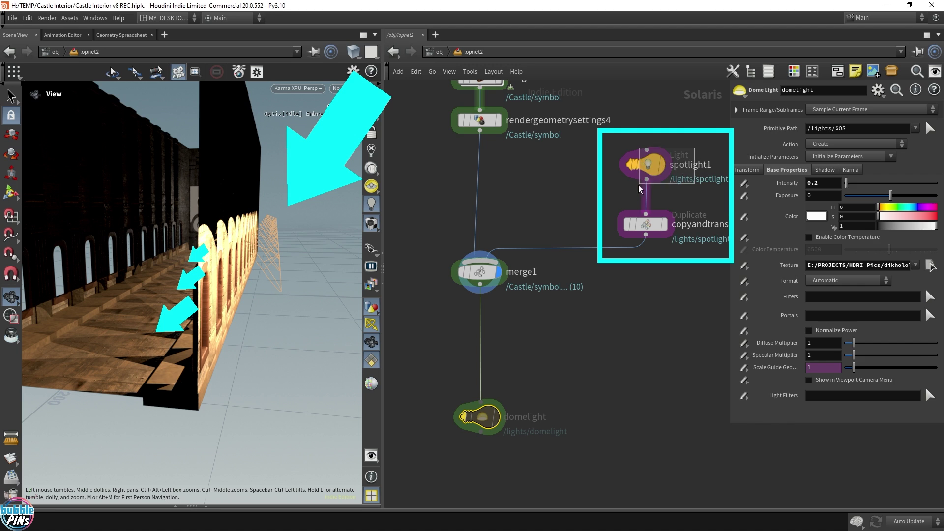
{"action": "left_click", "coordinate": [646, 165]}
{"action": "double_click", "coordinate": [846, 195]}
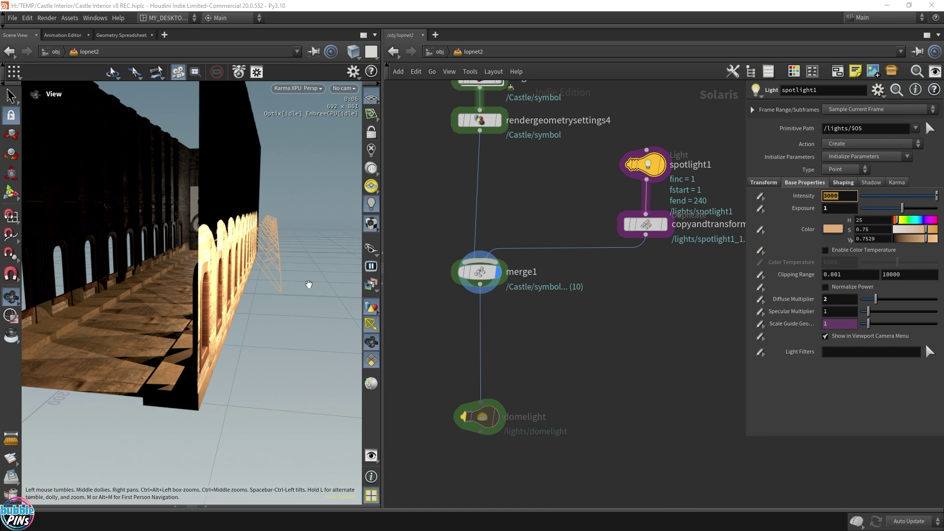
{"action": "left_click_drag", "start_coordinate": [226, 270], "coordinate": [292, 276]}
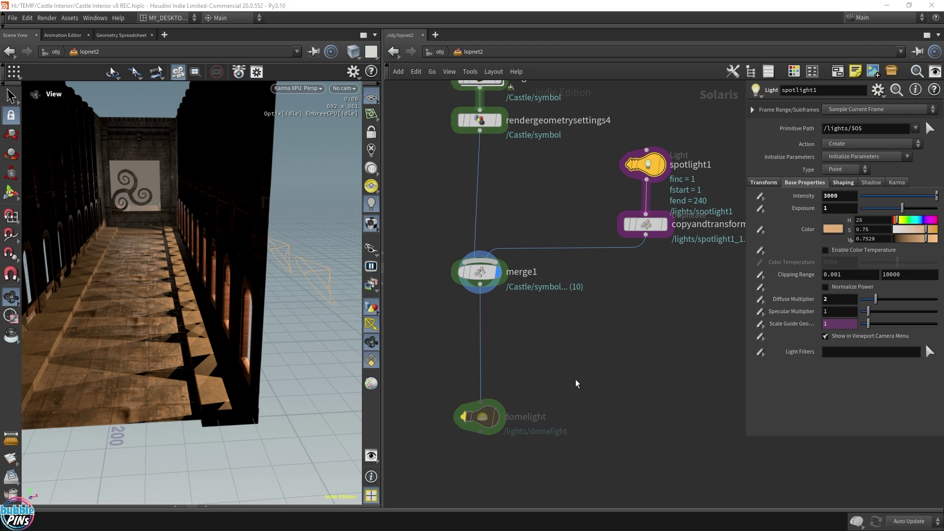
{"action": "left_click_drag", "start_coordinate": [196, 304], "coordinate": [270, 254]}
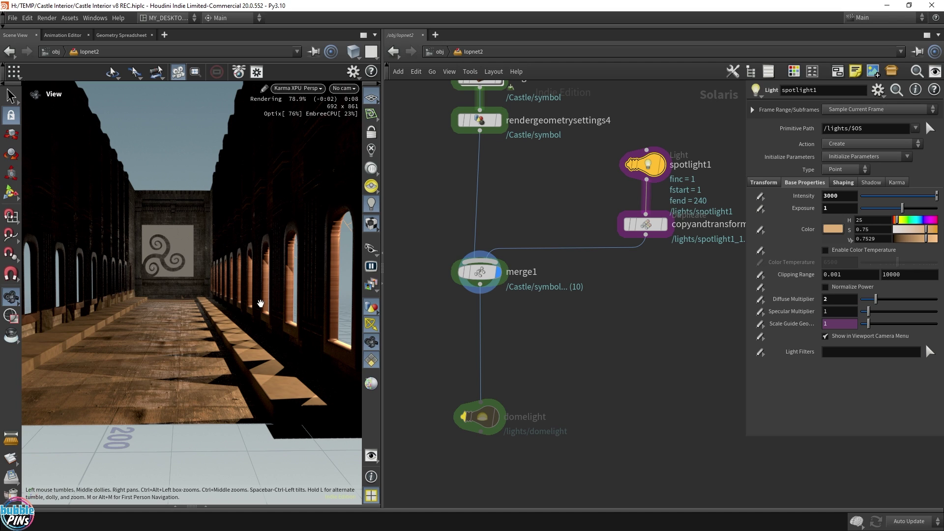
- Switch the viewport to Houdini GL, insert a Karma Fog Box between merge1 and domelight, and display it
{"action": "left_click", "coordinate": [311, 87]}
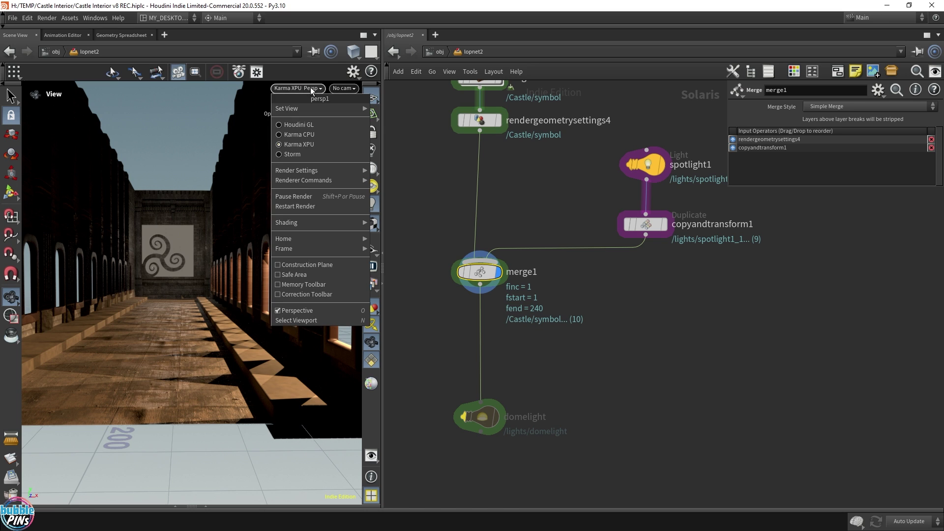
{"action": "left_click", "coordinate": [284, 125]}
{"action": "key", "text": "Tab"}
{"action": "type", "text": "fog"}
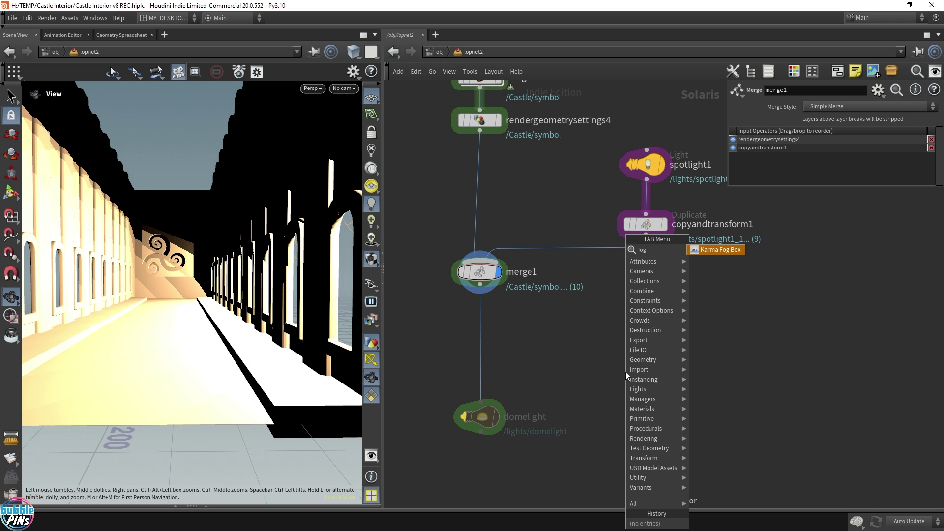
{"action": "key", "text": "Return"}
{"action": "left_click", "coordinate": [479, 349]}
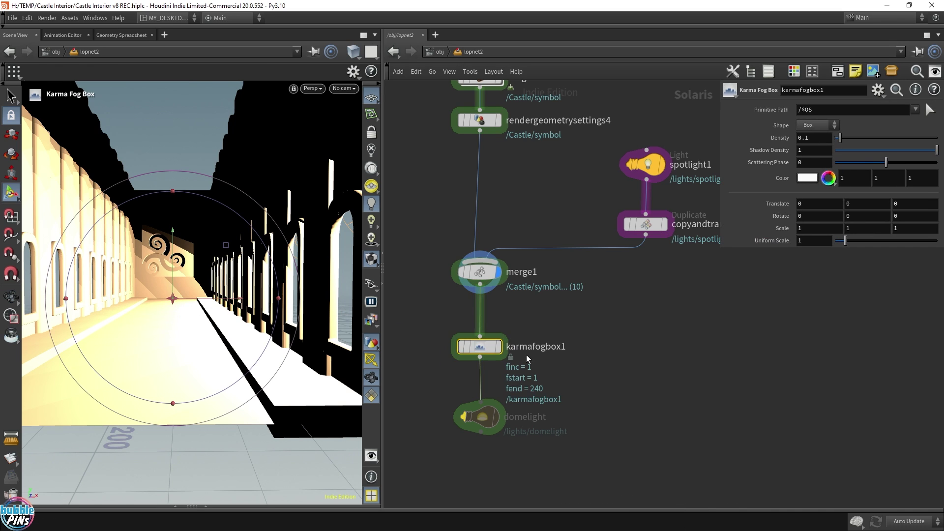
{"action": "left_click", "coordinate": [499, 350]}
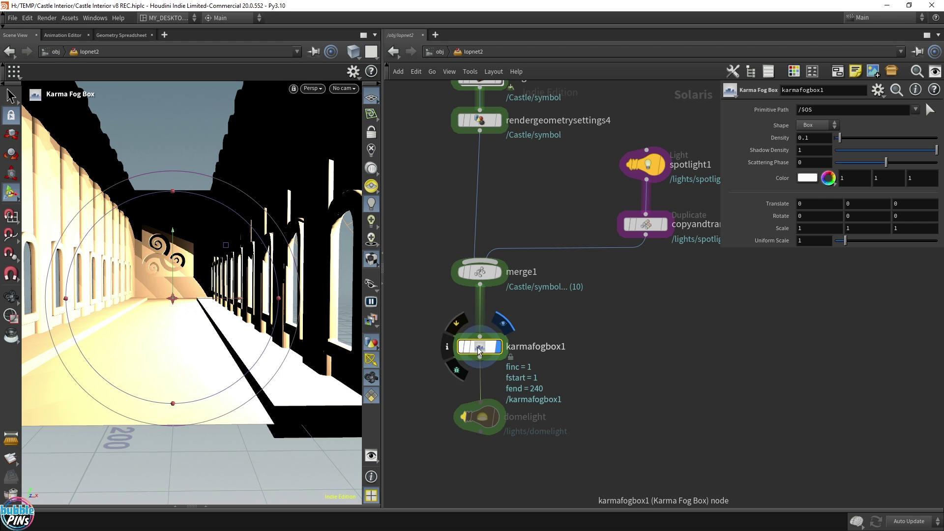
- Widen the scene view and stretch the fog box with its handles to a scale of about 8.66 in X and 0.47 in Z
{"action": "left_click_drag", "start_coordinate": [382, 268], "coordinate": [444, 268]}
{"action": "key", "text": "Escape"}
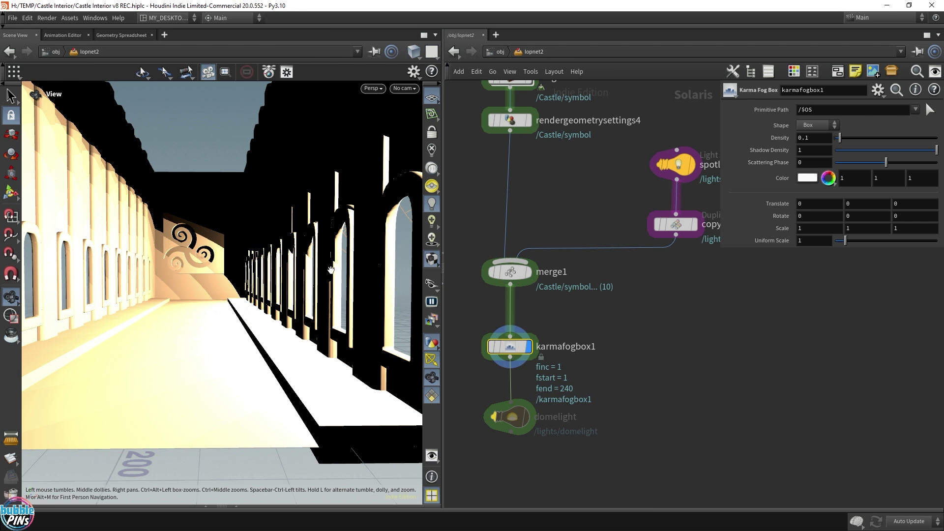
{"action": "left_click_drag", "start_coordinate": [285, 249], "coordinate": [311, 187]}
{"action": "left_click_drag", "start_coordinate": [355, 382], "coordinate": [328, 325]}
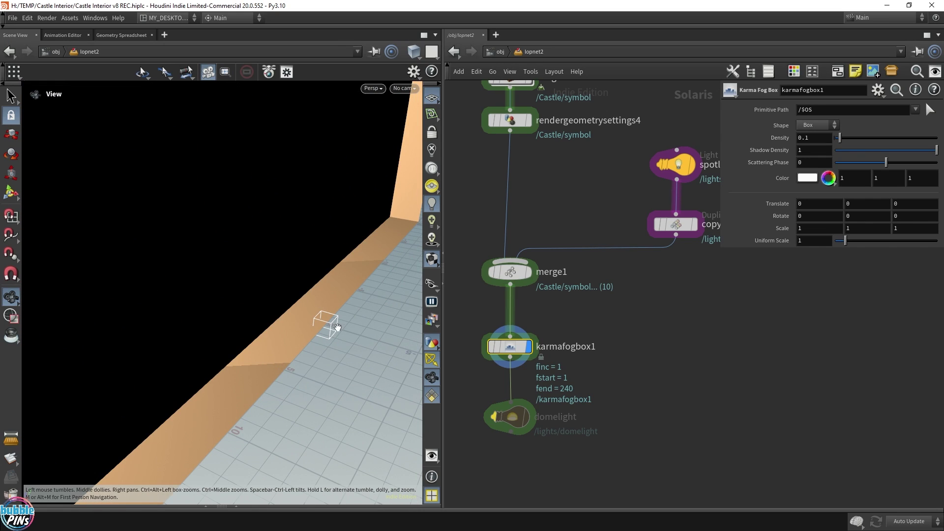
{"action": "middle_click_drag", "start_coordinate": [644, 328], "coordinate": [684, 335]}
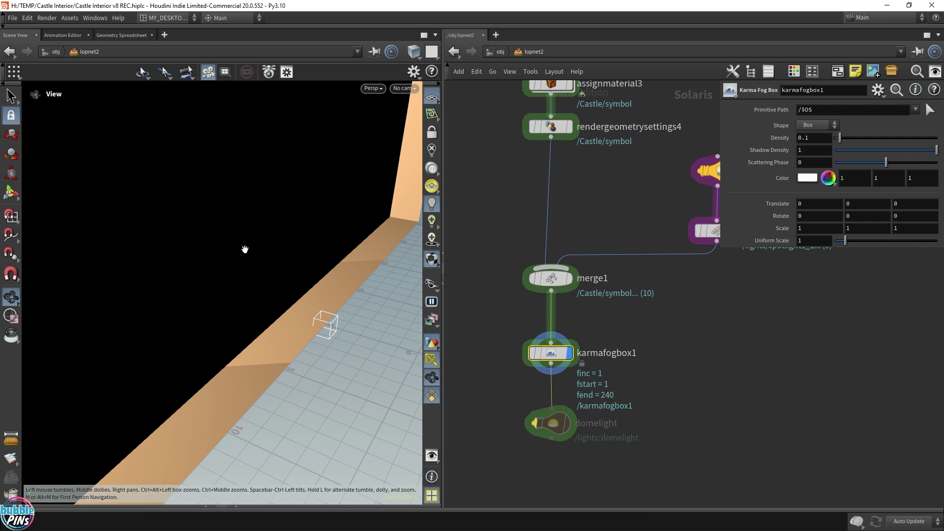
{"action": "key", "text": "Return"}
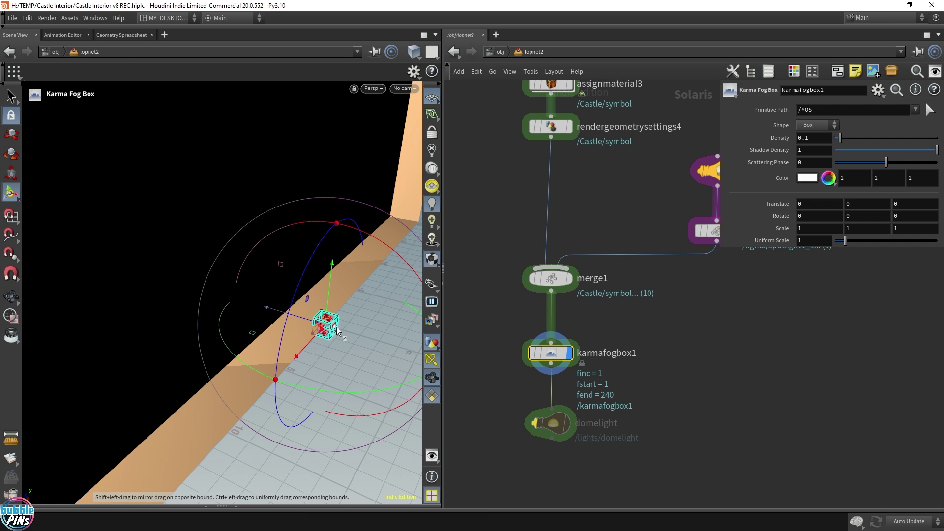
{"action": "left_click_drag", "start_coordinate": [344, 329], "coordinate": [224, 418]}
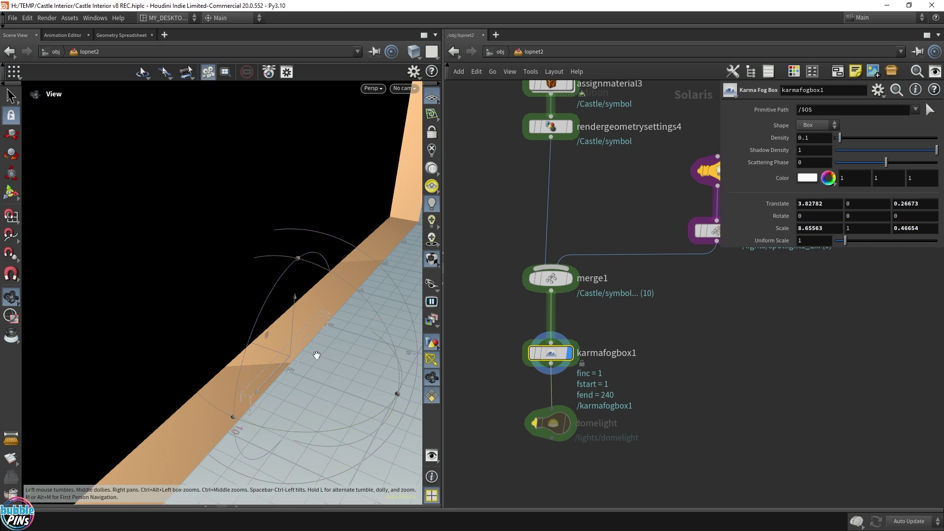
- Extend the fog box on both sides across the castle's full width, to an X scale of about 42.4
{"action": "scroll", "coordinate": [317, 353], "scroll_direction": "down", "scroll_amount": 5}
{"action": "mouse_move", "coordinate": [292, 375]}
{"action": "left_mouse_down"}
{"action": "mouse_move", "coordinate": [234, 437]}
{"action": "mouse_move", "coordinate": [297, 373]}
{"action": "left_mouse_up"}
{"action": "left_click_drag", "start_coordinate": [156, 389], "coordinate": [154, 389]}
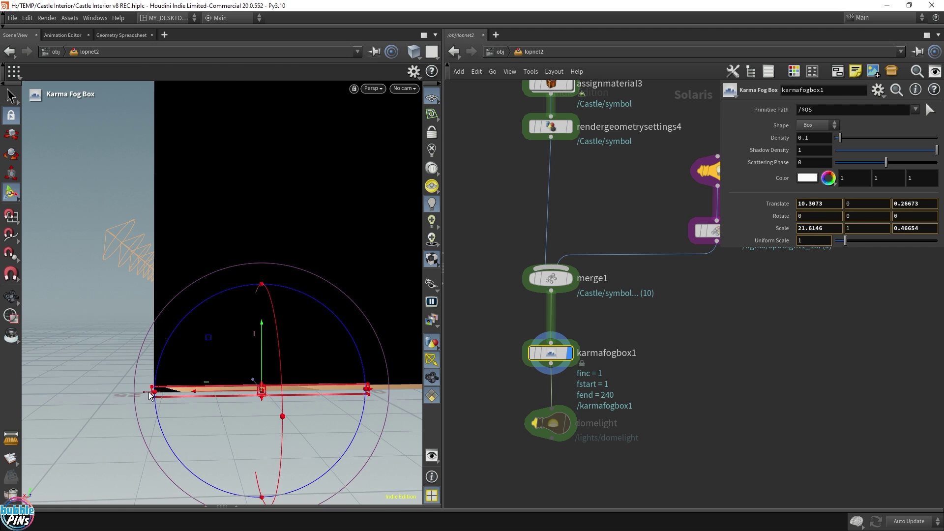
{"action": "right_click_drag", "start_coordinate": [350, 390], "coordinate": [160, 382], "text": "alt"}
{"action": "left_click_drag", "start_coordinate": [159, 382], "coordinate": [424, 382]}
{"action": "left_click_drag", "start_coordinate": [211, 327], "coordinate": [242, 352], "text": "alt"}
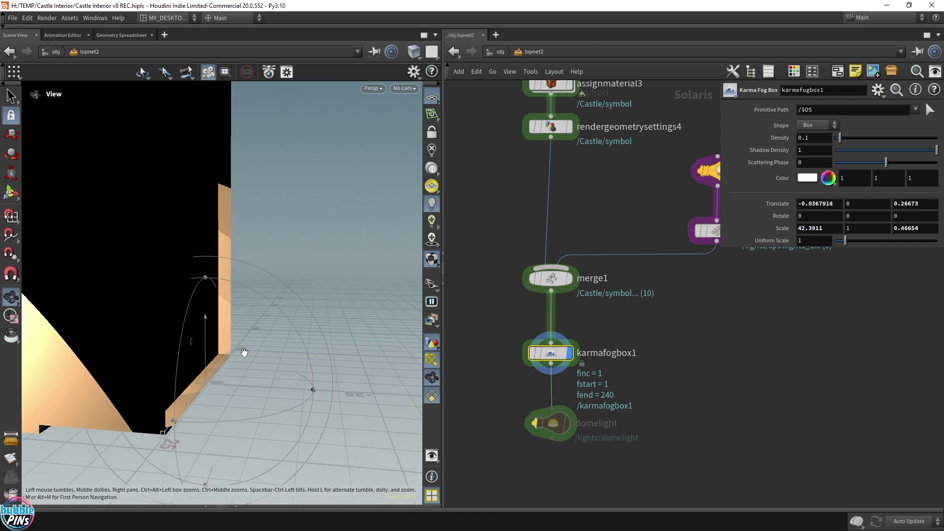
- Raise the fog box up the castle walls to a Y scale of about 45.2
{"action": "right_click_drag", "start_coordinate": [242, 352], "coordinate": [340, 360], "text": "alt"}
{"action": "scroll", "coordinate": [340, 360], "scroll_direction": "down", "scroll_amount": 4}
{"action": "left_click_drag", "start_coordinate": [310, 395], "coordinate": [293, 25], "text": "alt"}
{"action": "scroll", "coordinate": [285, 376], "scroll_direction": "up", "scroll_amount": 3}
{"action": "scroll", "coordinate": [270, 201], "scroll_direction": "down", "scroll_amount": 2}
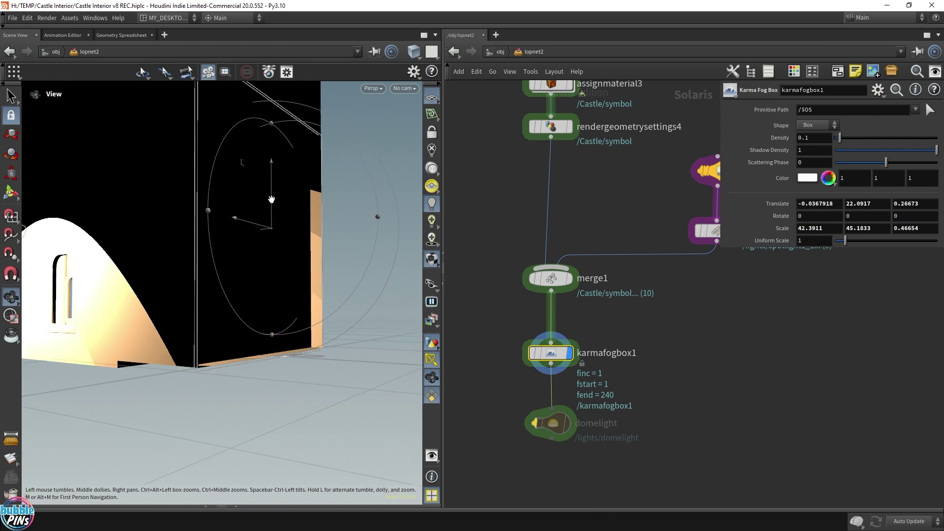
- Enlarge the fog box to enclose the whole castle, scaling it to about 60.8 in Y and 199.9 in Z
{"action": "left_click_drag", "start_coordinate": [269, 200], "coordinate": [277, 141], "text": "alt"}
{"action": "left_click_drag", "start_coordinate": [277, 141], "coordinate": [154, 279], "text": "alt"}
{"action": "scroll", "coordinate": [337, 248], "scroll_direction": "down", "scroll_amount": 3}
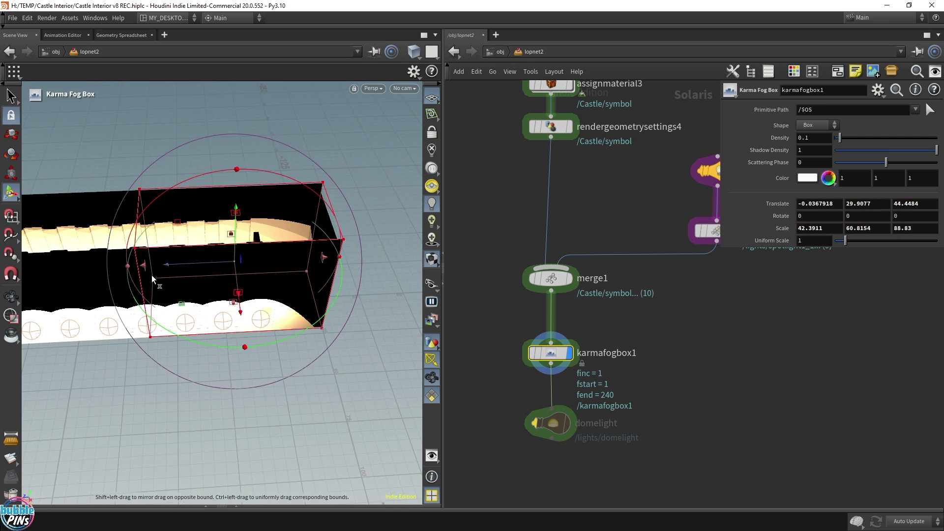
{"action": "right_click_drag", "start_coordinate": [154, 280], "coordinate": [322, 294], "text": "alt"}
{"action": "scroll", "coordinate": [323, 294], "scroll_direction": "down", "scroll_amount": 1}
{"action": "left_click_drag", "start_coordinate": [289, 280], "coordinate": [105, 279]}
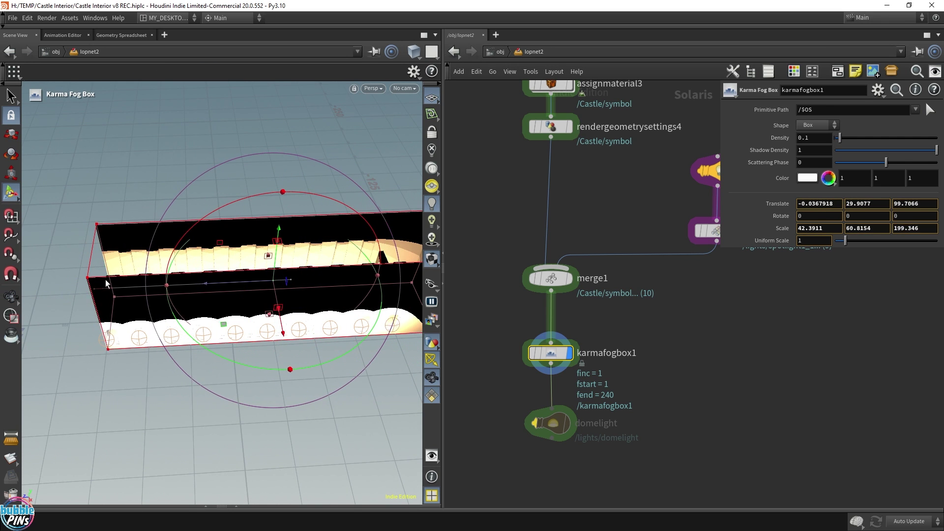
- Bring the view back inside the castle hall and render the fog box with Karma XPU
{"action": "key", "text": "Escape"}
{"action": "left_click_drag", "start_coordinate": [201, 303], "coordinate": [333, 259]}
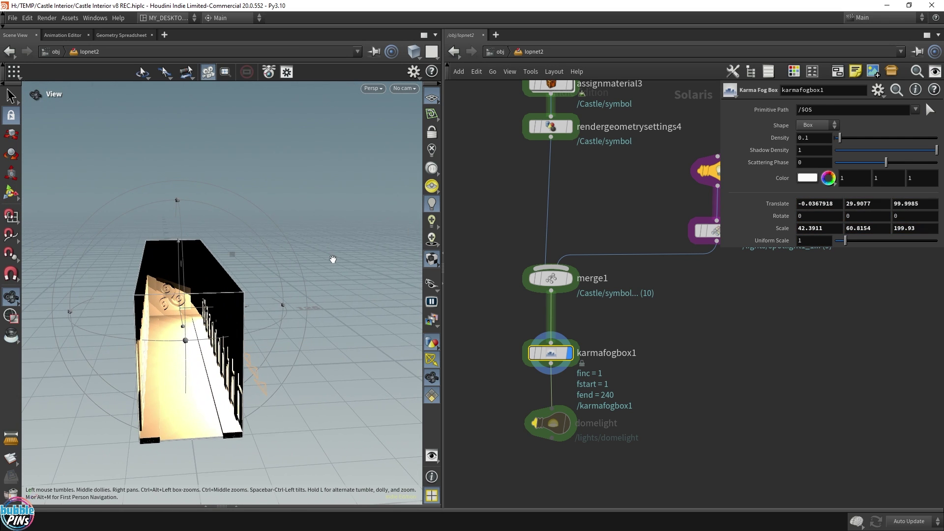
{"action": "scroll", "coordinate": [198, 351], "scroll_direction": "up", "scroll_amount": 4}
{"action": "left_click_drag", "start_coordinate": [197, 351], "coordinate": [272, 329]}
{"action": "scroll", "coordinate": [238, 314], "scroll_direction": "up", "scroll_amount": 4}
{"action": "key", "text": "Return"}
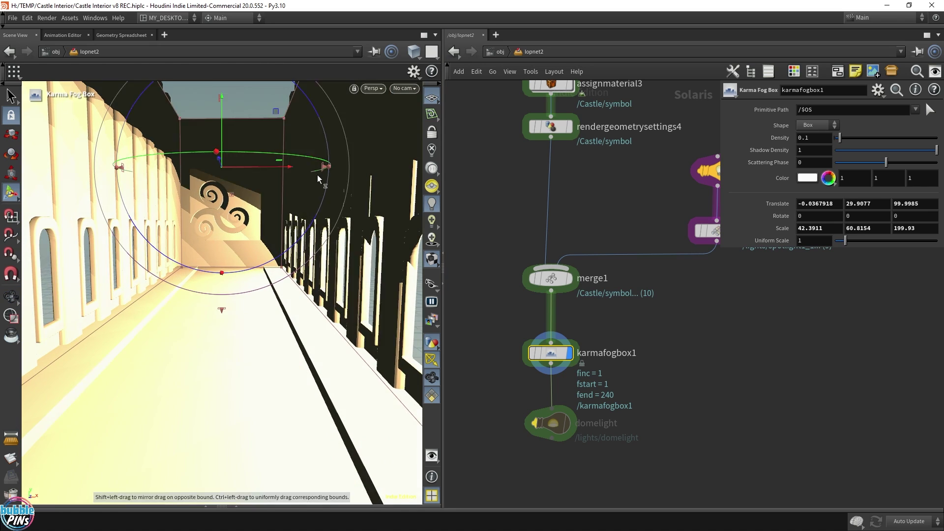
{"action": "key", "text": "Escape"}
{"action": "left_click", "coordinate": [372, 88]}
{"action": "left_click", "coordinate": [395, 144]}
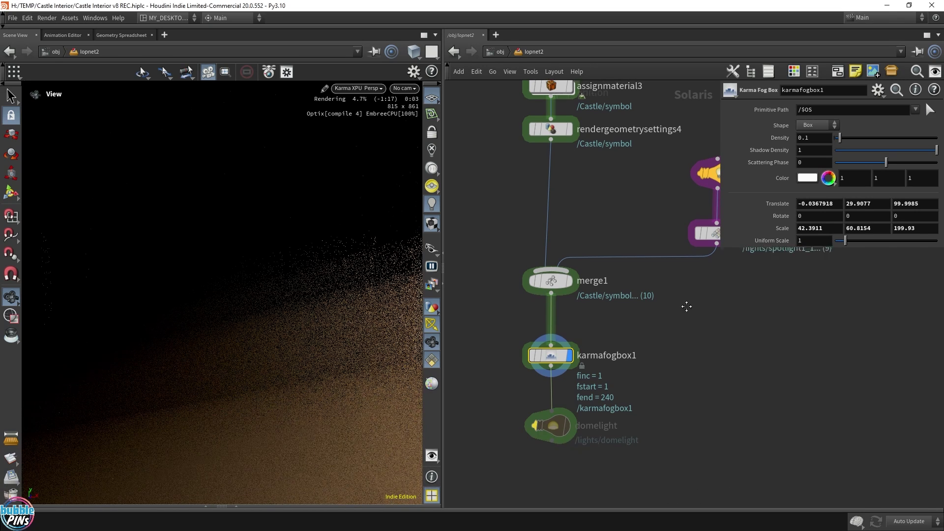
- Set the intensity of spotlight1 to 300 and its exposure to 0.3
{"action": "scroll", "coordinate": [684, 305], "scroll_direction": "down", "scroll_amount": 3}
{"action": "left_click_drag", "start_coordinate": [615, 209], "coordinate": [657, 266]}
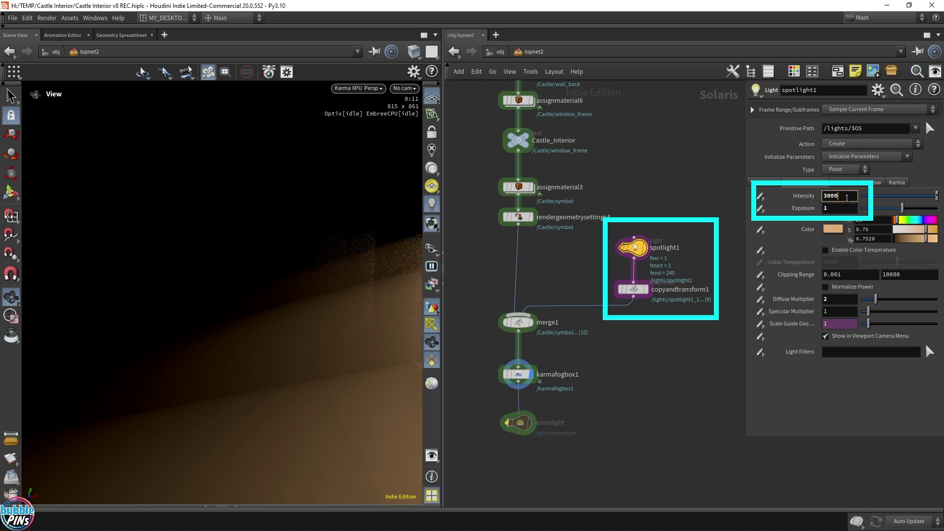
{"action": "left_click", "coordinate": [847, 196]}
{"action": "key", "text": "BackSpace"}
{"action": "key", "text": "Tab"}
{"action": "type", "text": "0.3"}
{"action": "key", "text": "Return"}
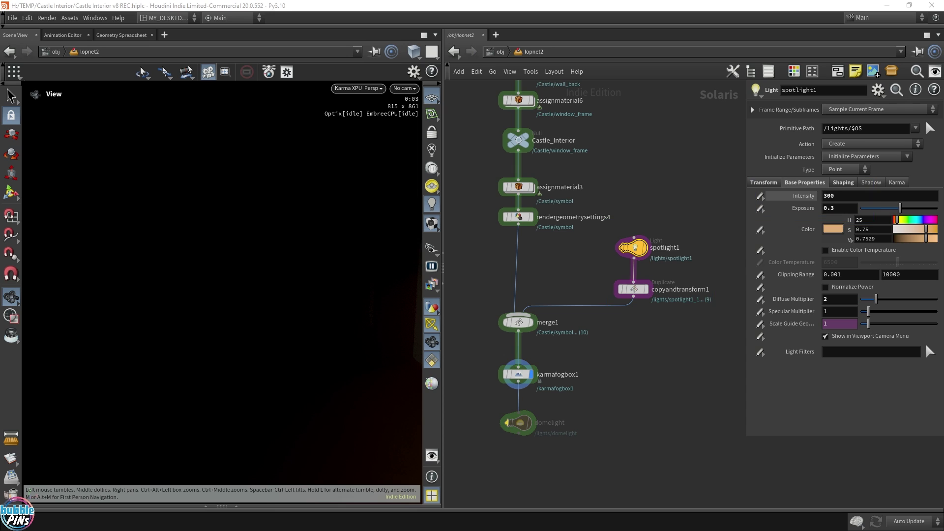
- Set the density of karmafogbox1 to 0.001
{"action": "left_click", "coordinate": [548, 380]}
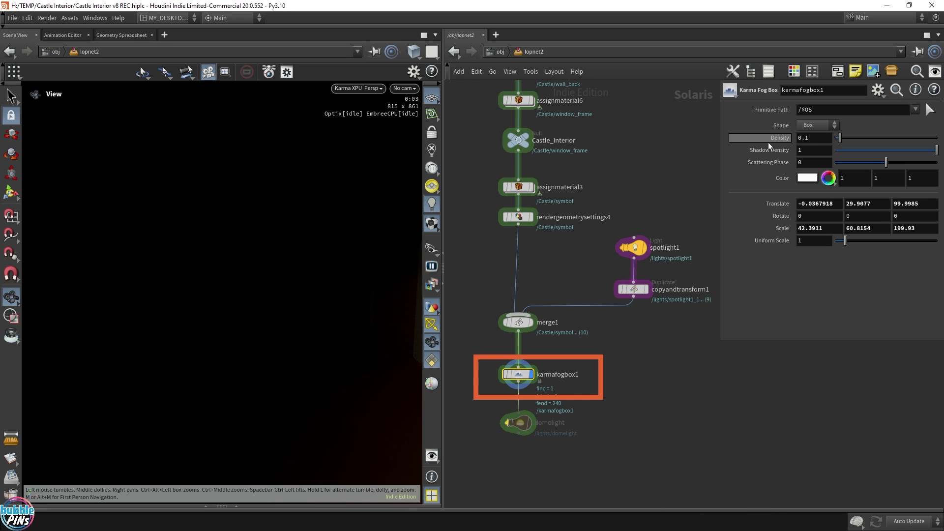
{"action": "left_click", "coordinate": [822, 142]}
{"action": "key", "text": "Left"}
{"action": "type", "text": "0"}
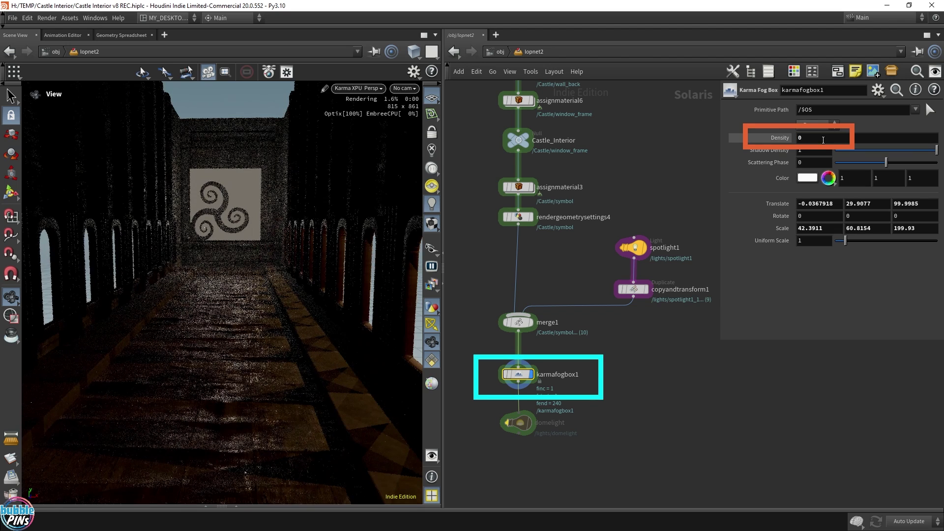
{"action": "left_click", "coordinate": [821, 140]}
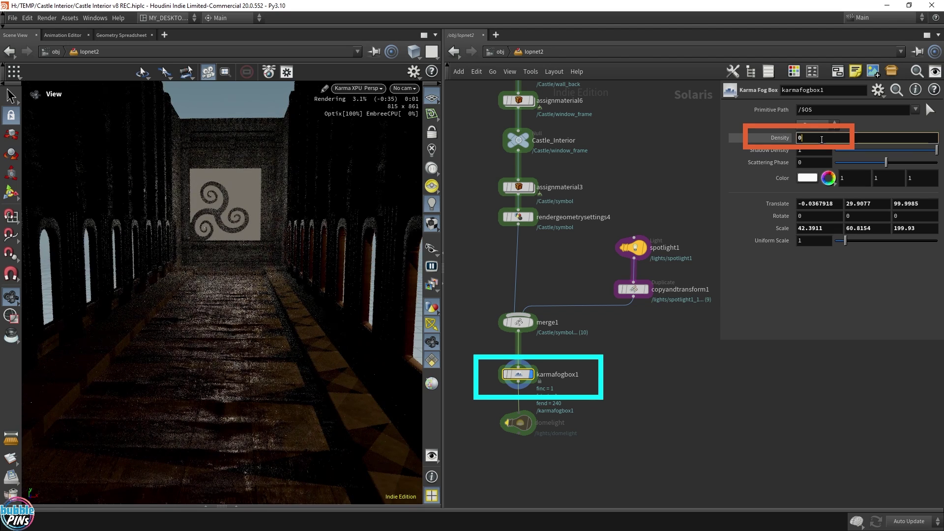
{"action": "type", "text": ".001"}
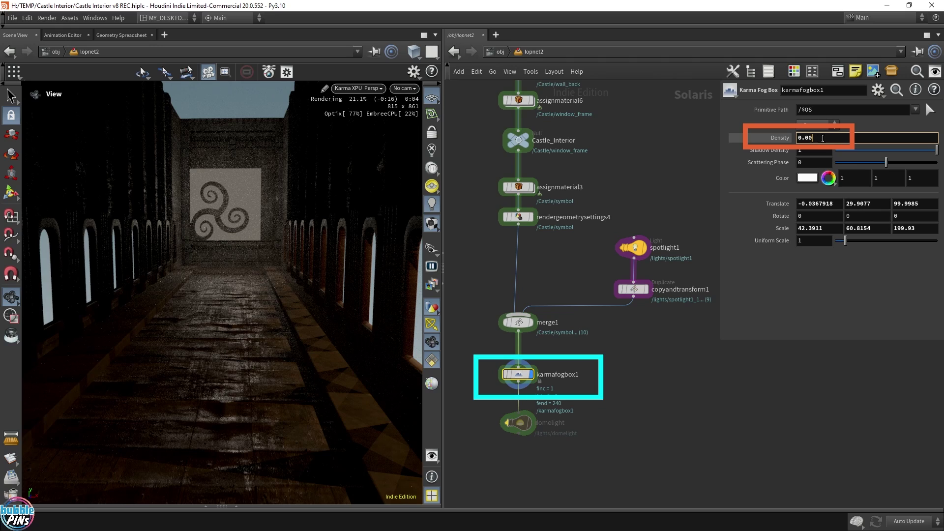
{"action": "key", "text": "Return"}
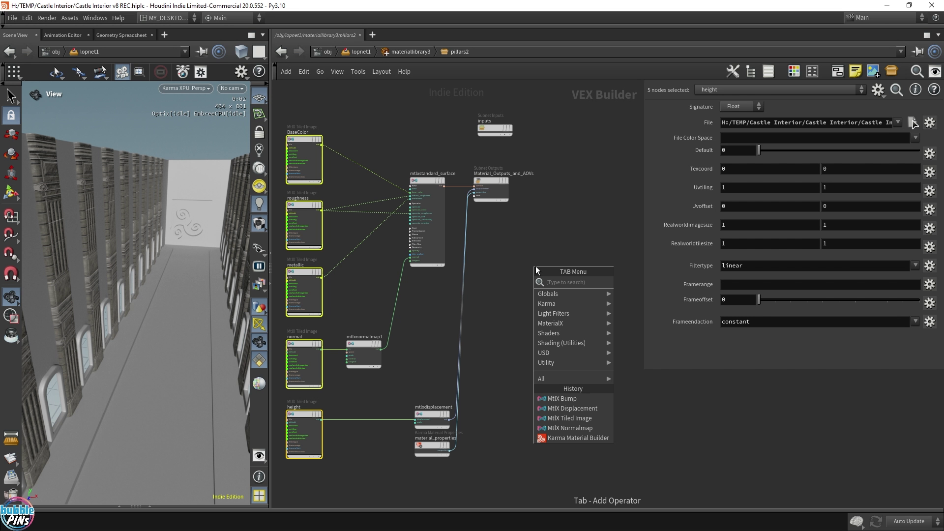
- Add a MtlX Surface node in the pillars2 material network, in the empty area beside the material outputs
{"action": "type", "text": "mtl"}
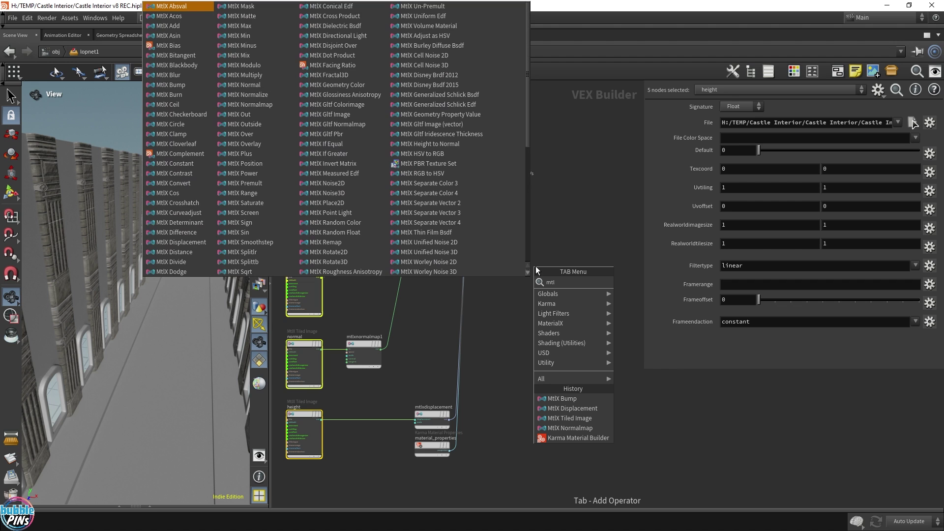
{"action": "type", "text": "x sur"}
{"action": "key", "text": "Return"}
{"action": "left_click", "coordinate": [535, 268]}
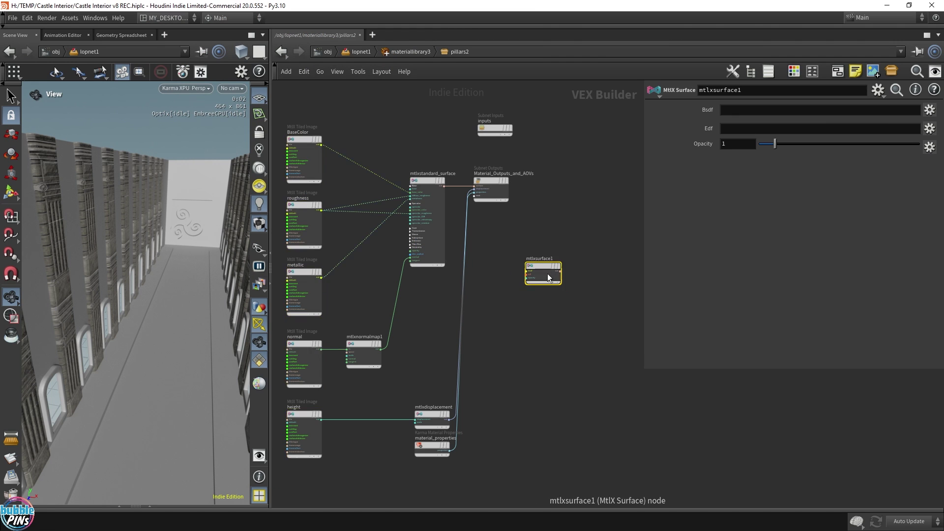
{"action": "scroll", "coordinate": [511, 265], "scroll_direction": "up", "scroll_amount": 5}
{"action": "scroll", "coordinate": [501, 273], "scroll_direction": "down", "scroll_amount": 2}
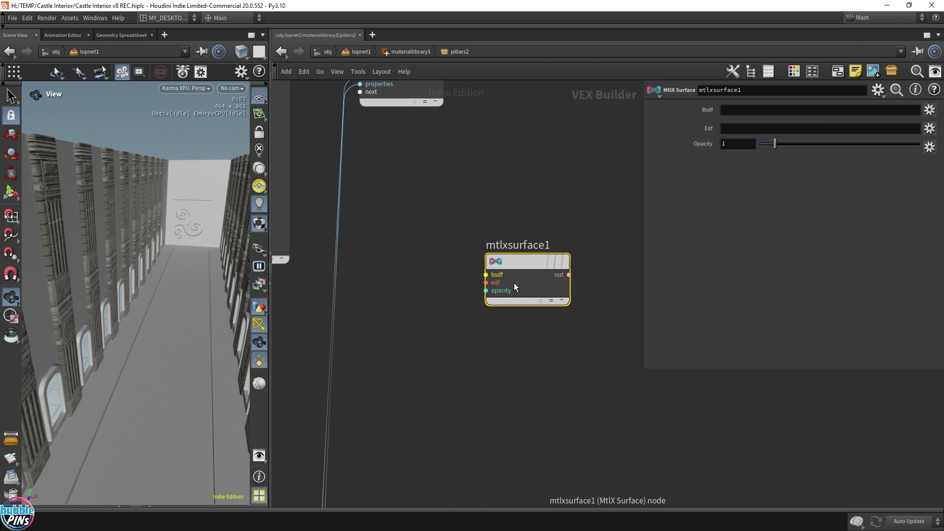
{"action": "scroll", "coordinate": [494, 321], "scroll_direction": "down", "scroll_amount": 3}
{"action": "left_click_drag", "start_coordinate": [477, 257], "coordinate": [587, 338]}
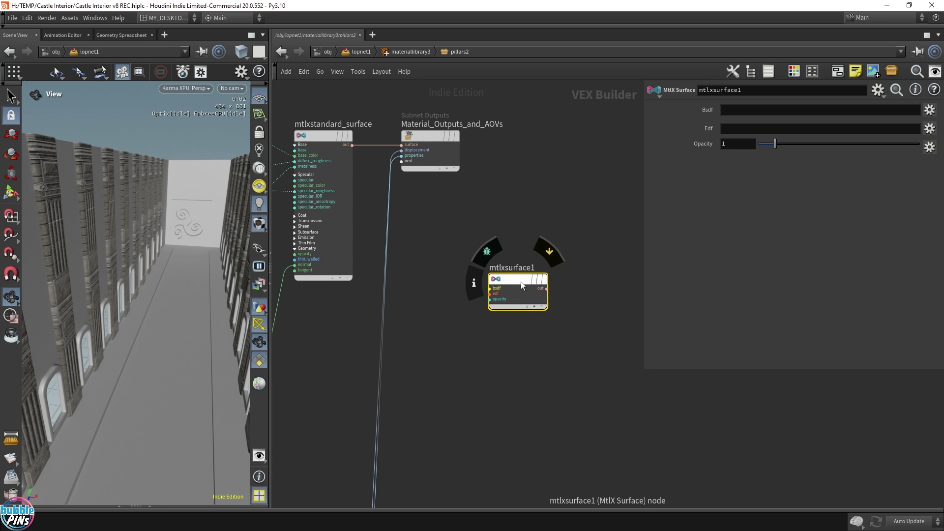
- Search the available nodes for bsdf and look through the MtlX BSDF types without adding one
{"action": "left_click", "coordinate": [496, 361]}
{"action": "key", "text": "Tab"}
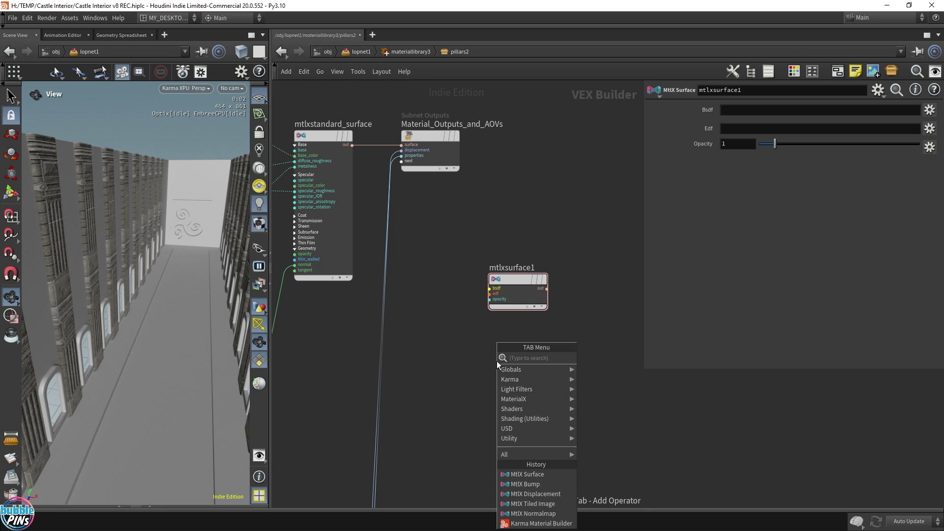
{"action": "type", "text": "vs"}
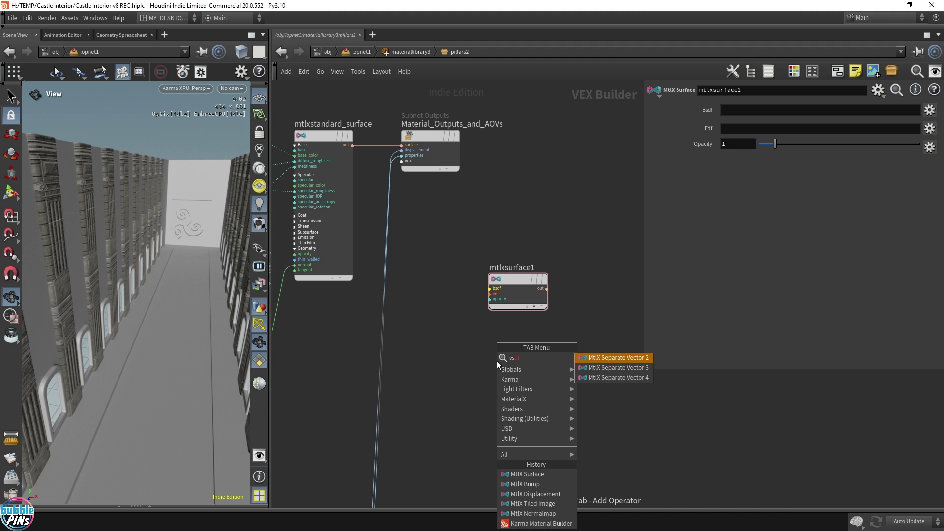
{"action": "key", "text": "BackSpace"}
{"action": "key", "text": "BackSpace"}
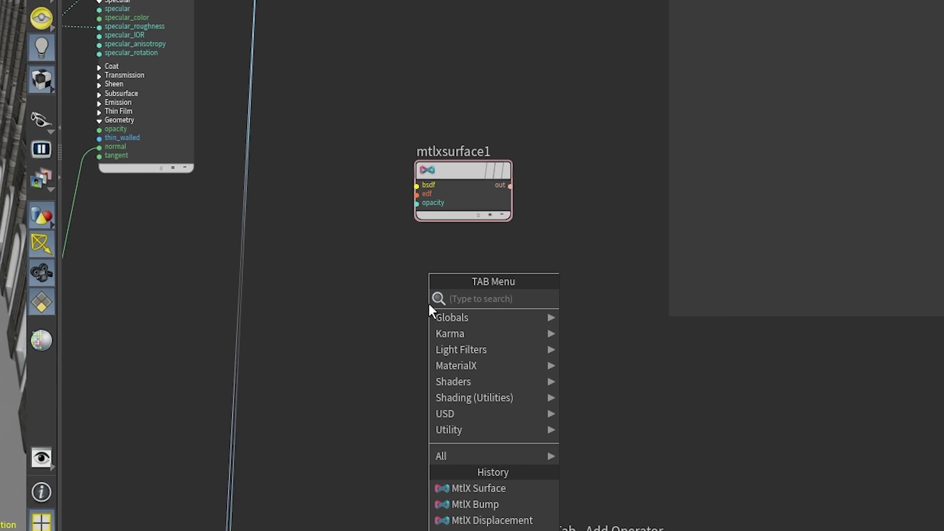
{"action": "type", "text": "bsdf"}
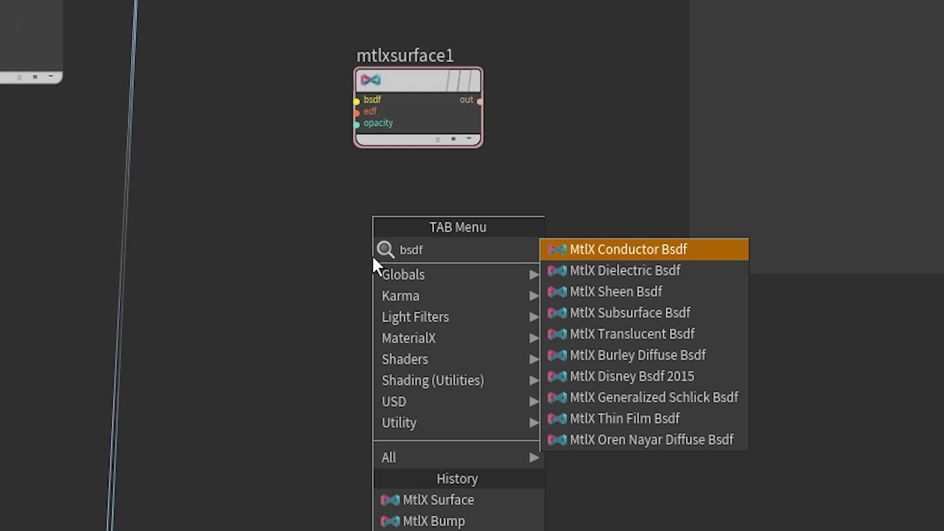
{"action": "key", "text": "Down"}
{"action": "key", "text": "Down"}
{"action": "key", "text": "Down"}
{"action": "key", "text": "Down"}
{"action": "key", "text": "Down"}
{"action": "key", "text": "Down"}
{"action": "key", "text": "Down"}
{"action": "key", "text": "Down"}
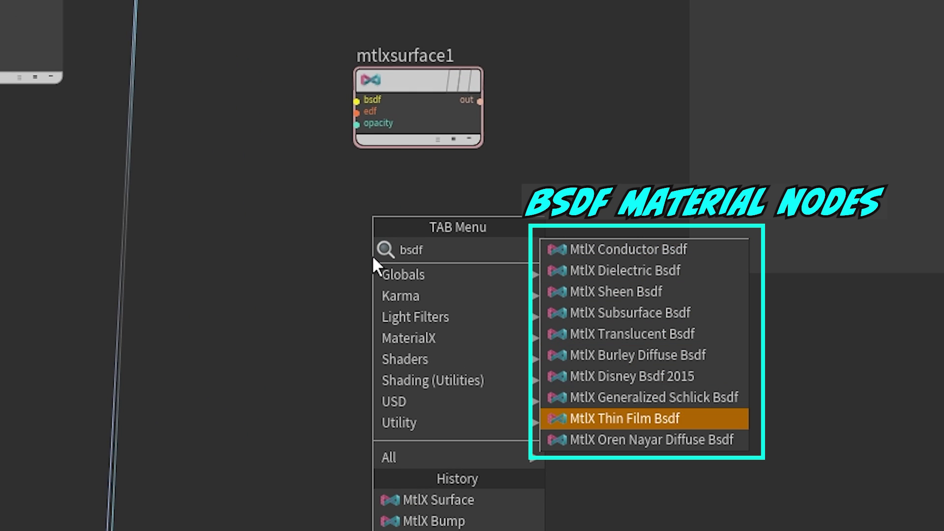
{"action": "key", "text": "Up"}
{"action": "key", "text": "Up"}
{"action": "key", "text": "Up"}
{"action": "key", "text": "Up"}
{"action": "key", "text": "Up"}
{"action": "key", "text": "Up"}
{"action": "key", "text": "Up"}
{"action": "key", "text": "Up"}
{"action": "key", "text": "Up"}
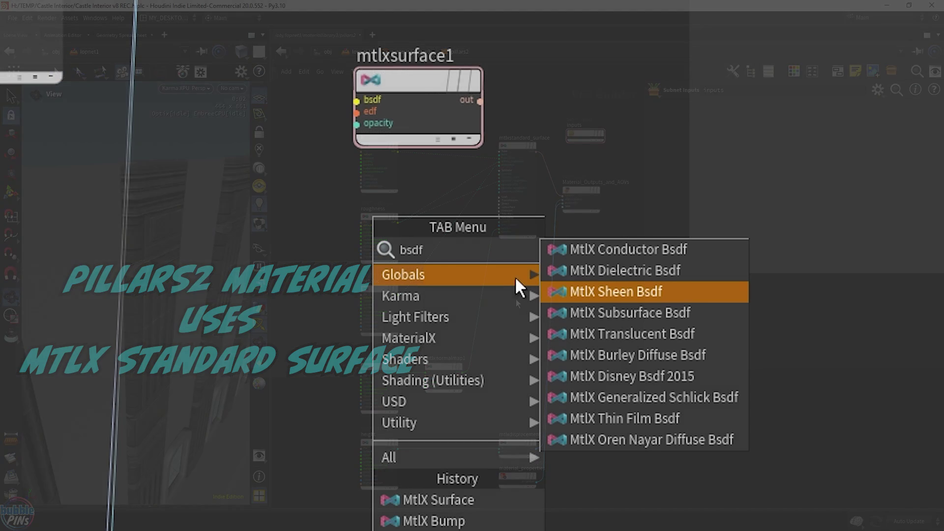
{"action": "left_click", "coordinate": [257, 238]}
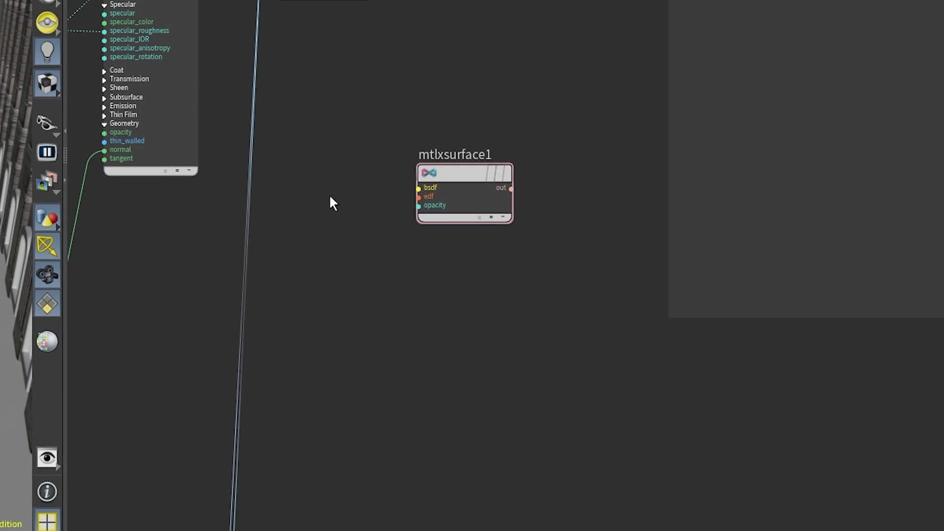
- Delete the mtlxsurface1 node and bring the whole pillars2 material network back into view
{"action": "left_click_drag", "start_coordinate": [495, 213], "coordinate": [551, 303]}
{"action": "key", "text": "Delete"}
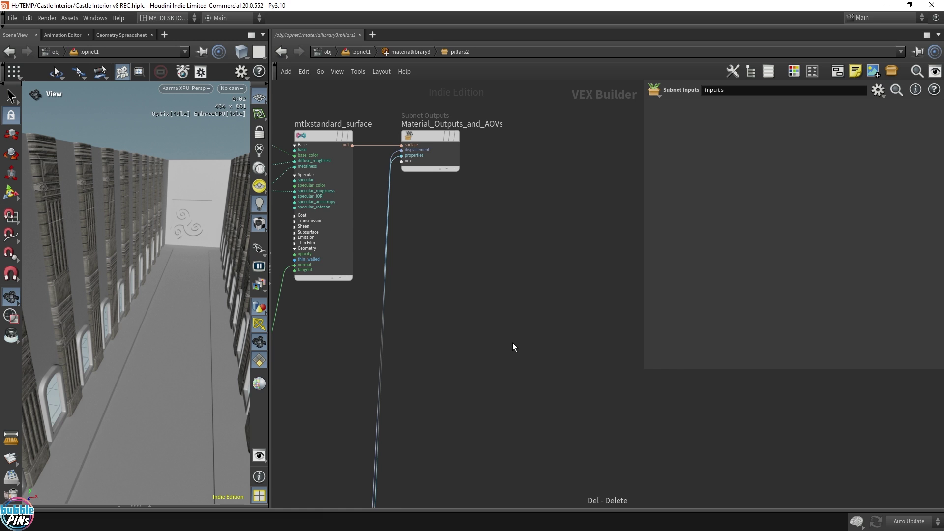
{"action": "scroll", "coordinate": [507, 319], "scroll_direction": "down", "scroll_amount": 6}
{"action": "middle_click_drag", "start_coordinate": [534, 293], "coordinate": [555, 287]}
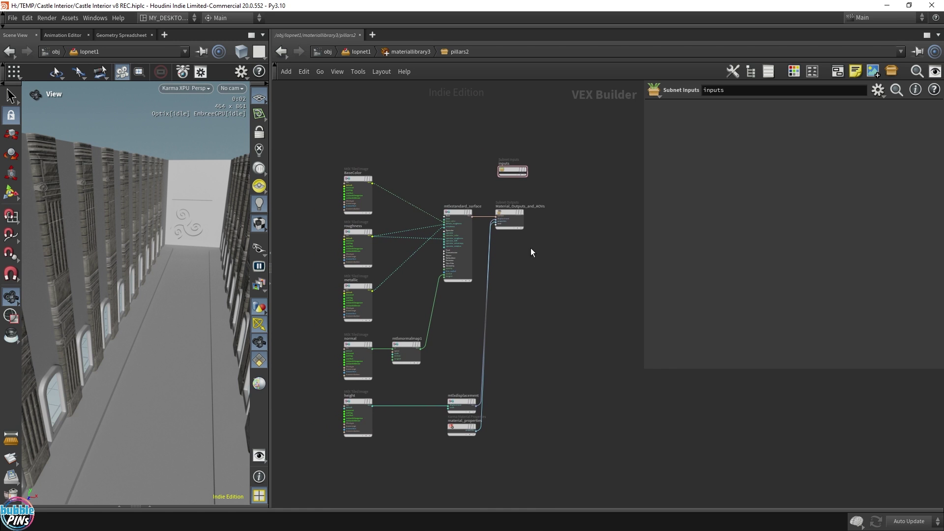
{"action": "scroll", "coordinate": [522, 243], "scroll_direction": "up", "scroll_amount": 1}
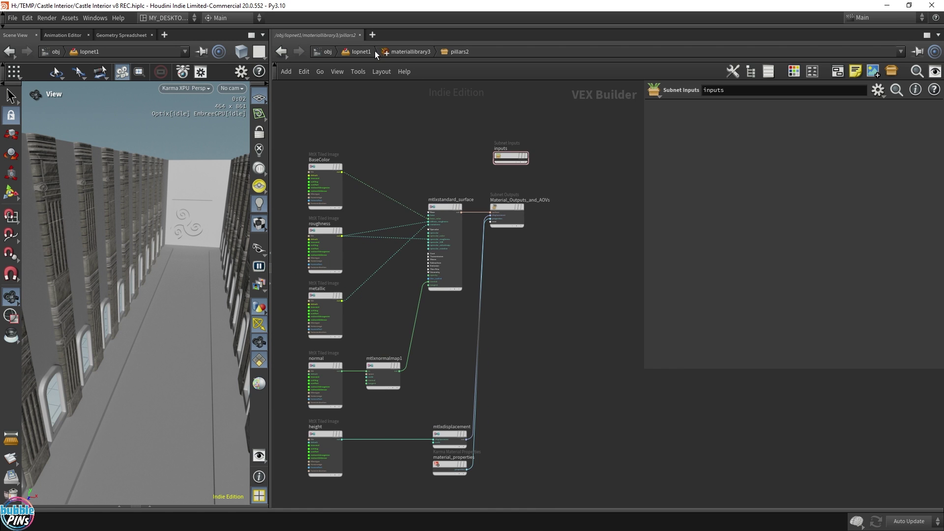
- Go up to materiallibrary3 and look up the Karma material nodes available there, including Karma Material Builder
{"action": "left_click", "coordinate": [405, 55]}
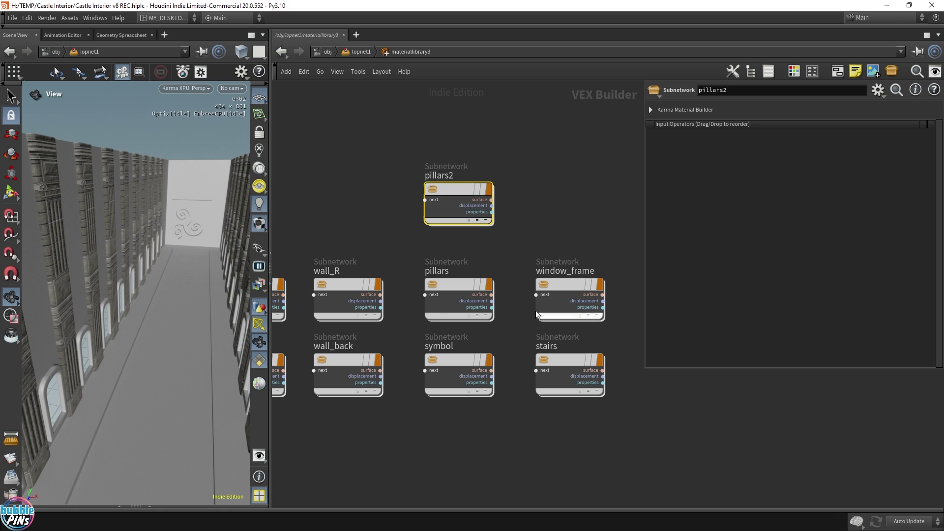
{"action": "key", "text": "Tab"}
{"action": "type", "text": "karma"}
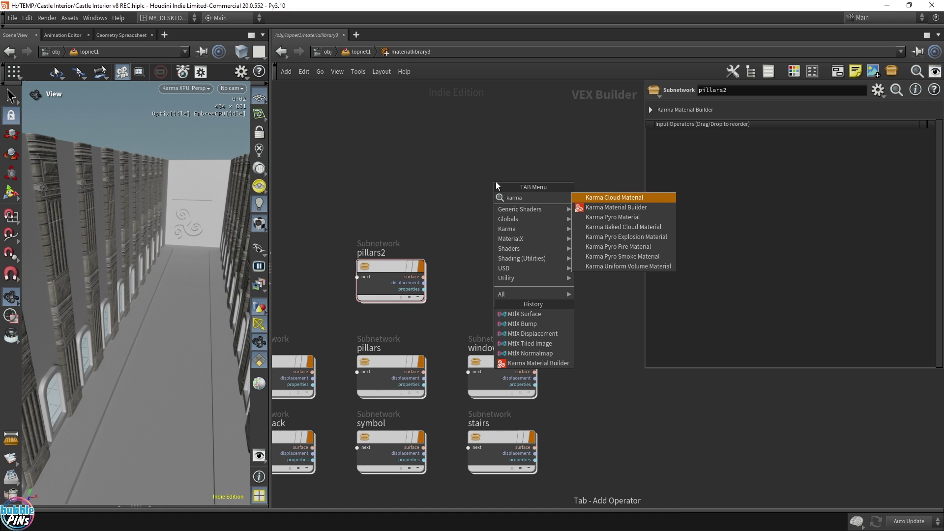
{"action": "key", "text": "Down"}
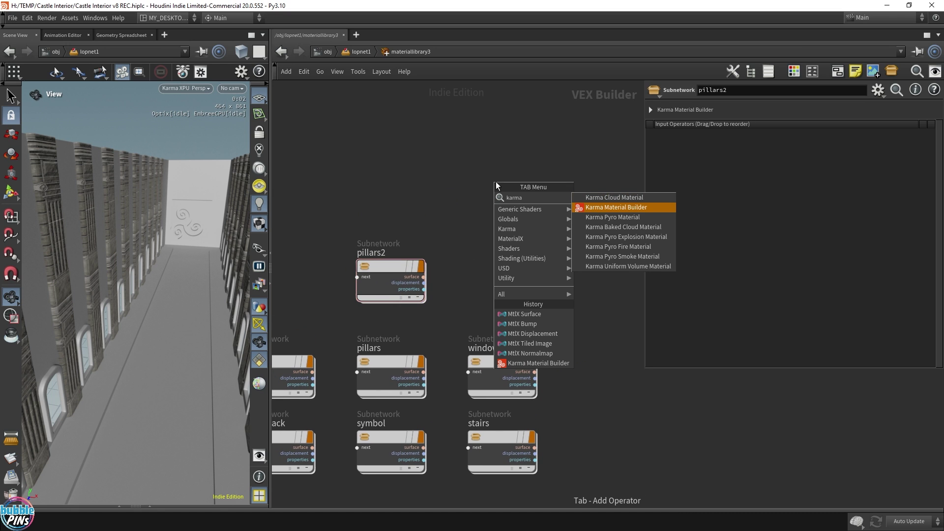
{"action": "key", "text": "Escape"}
- Add a USD MaterialX Builder to materiallibrary3, placed above the existing materials
{"action": "key", "text": "Tab"}
{"action": "type", "text": "mat"}
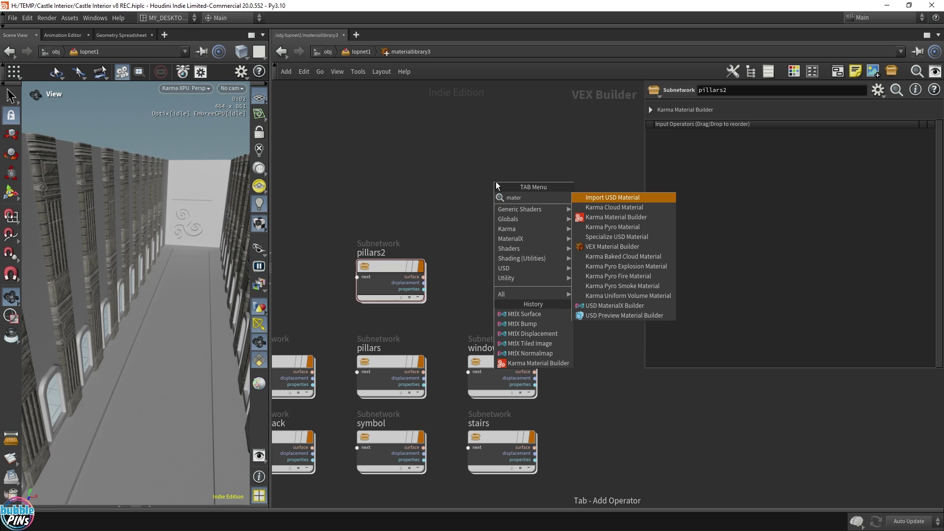
{"action": "key", "text": "Down"}
{"action": "key", "text": "Down"}
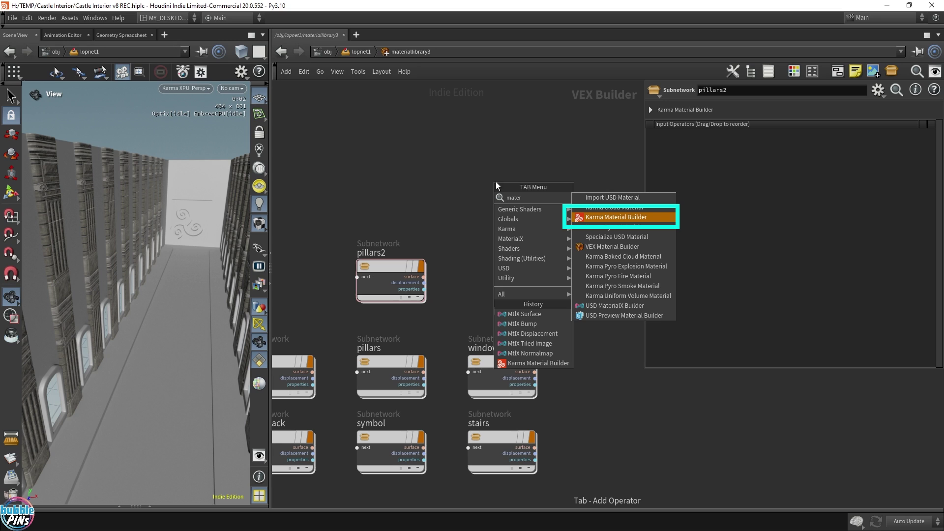
{"action": "left_click", "coordinate": [626, 309]}
{"action": "left_click", "coordinate": [496, 197]}
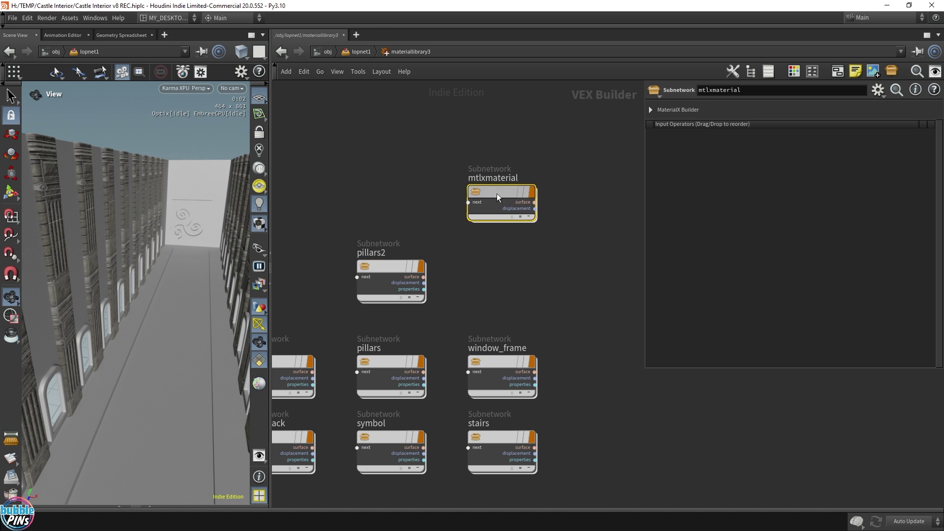
- Open the mtlxmaterial network and search for karma nodes inside it
{"action": "double_click", "coordinate": [496, 194]}
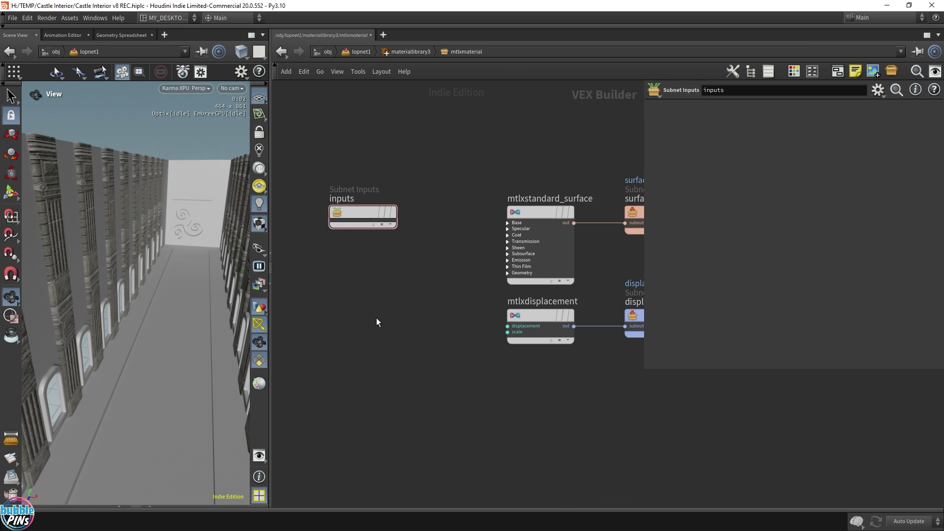
{"action": "key", "text": "Tab"}
{"action": "type", "text": "karma"}
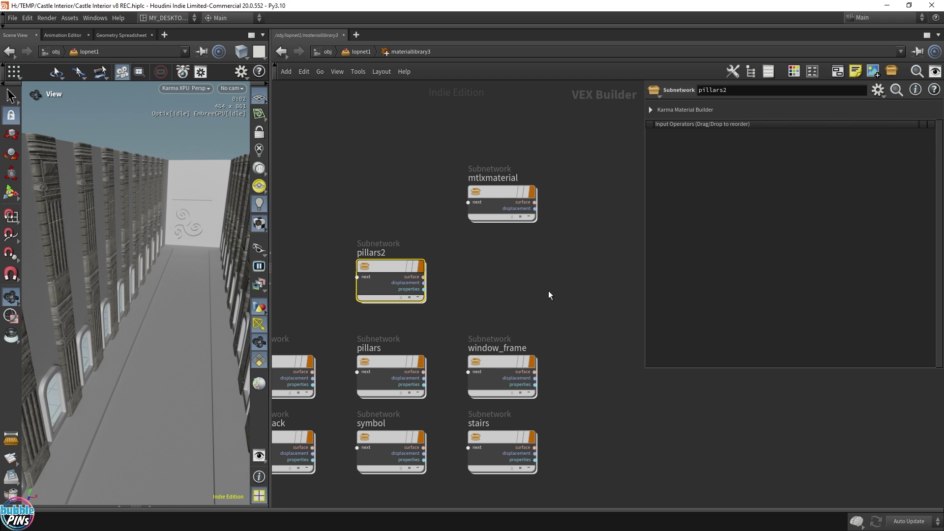
- Open the pillars2 Karma material network and search for the karma nodes available inside it
{"action": "double_click", "coordinate": [391, 264]}
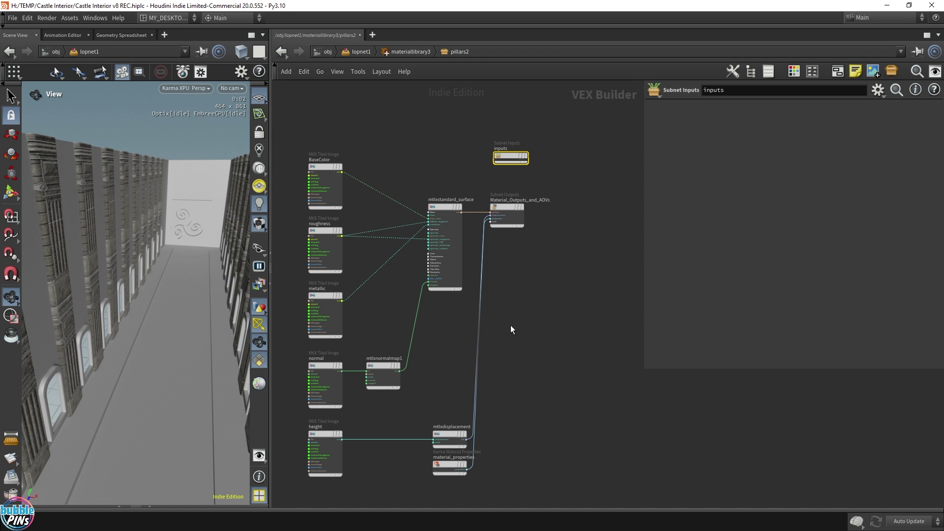
{"action": "key", "text": "Tab"}
{"action": "type", "text": "karma"}
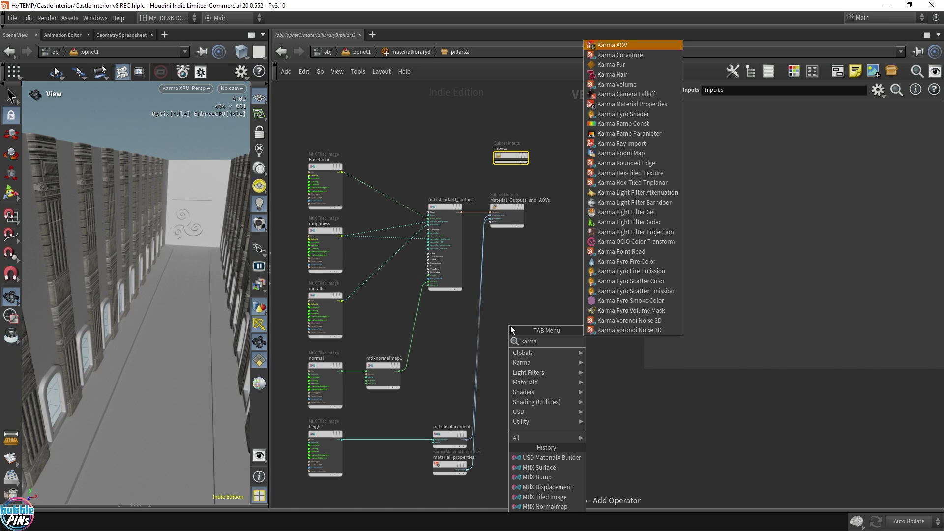
{"action": "left_click", "coordinate": [542, 256]}
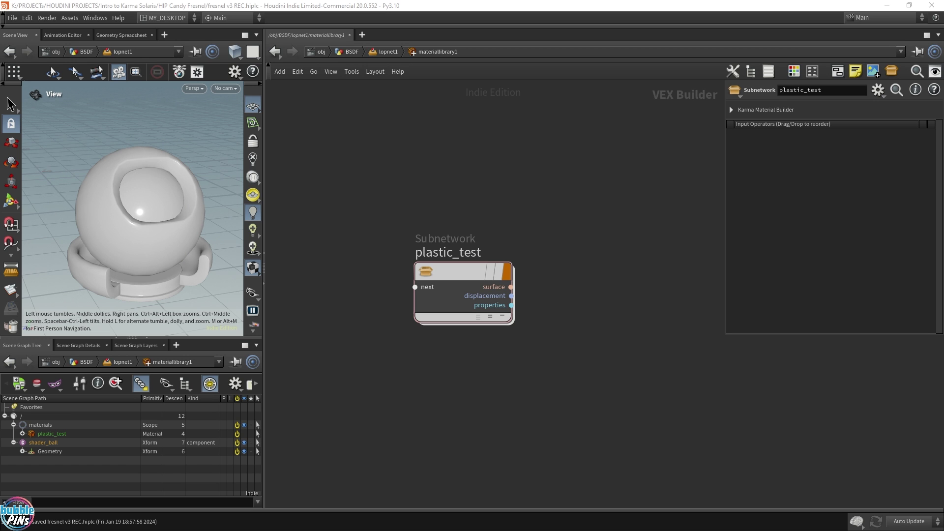
- In materiallibrary1 of the fresnel v3 scene, look up the Karma Material Builder among the available nodes
{"action": "middle_click_drag", "start_coordinate": [520, 248], "coordinate": [543, 233]}
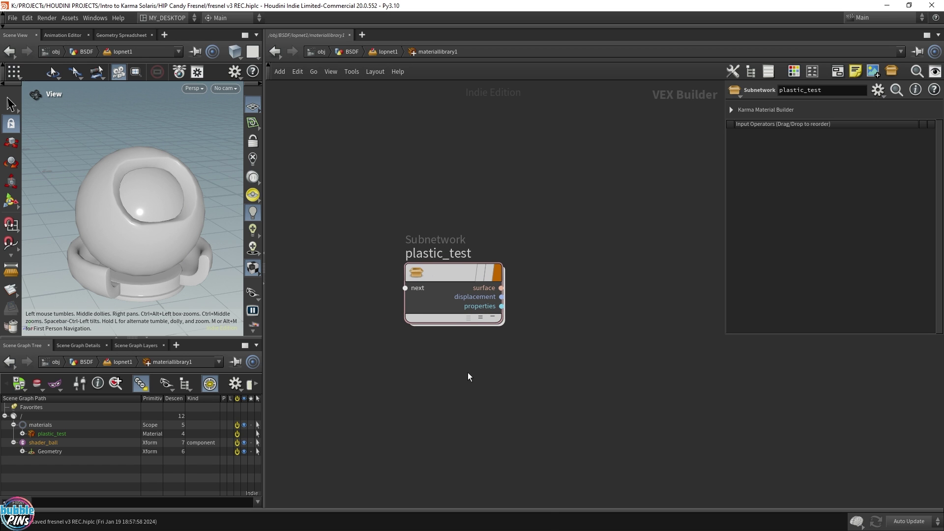
{"action": "key", "text": "Tab"}
{"action": "type", "text": "karma"}
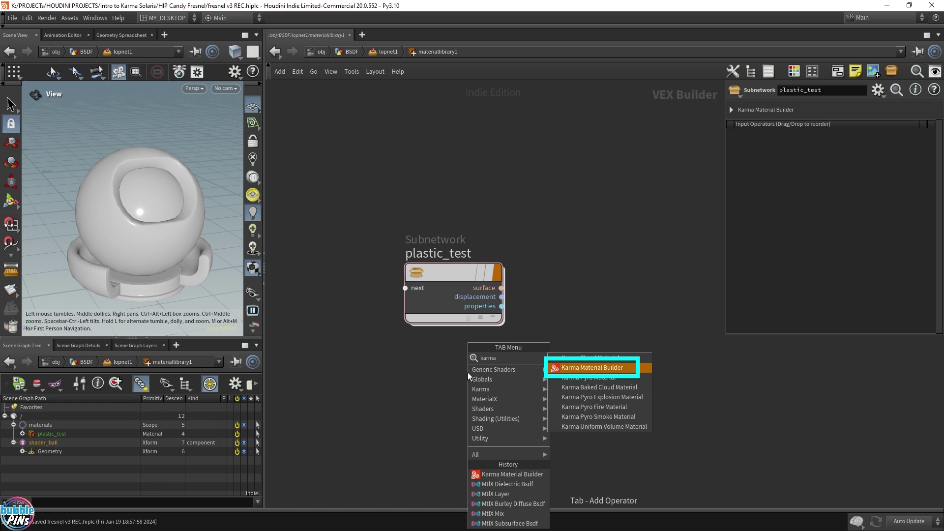
- Open the plastic_test material network and add a MtlX Surface node between the inputs node and the standard surface
{"action": "double_click", "coordinate": [451, 268]}
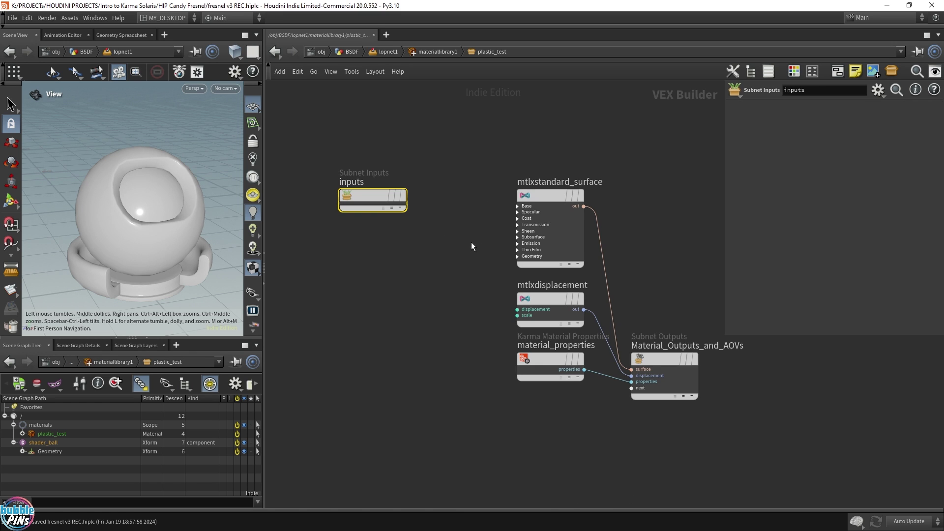
{"action": "middle_click_drag", "start_coordinate": [453, 276], "coordinate": [465, 254]}
{"action": "middle_click_drag", "start_coordinate": [465, 255], "coordinate": [475, 281]}
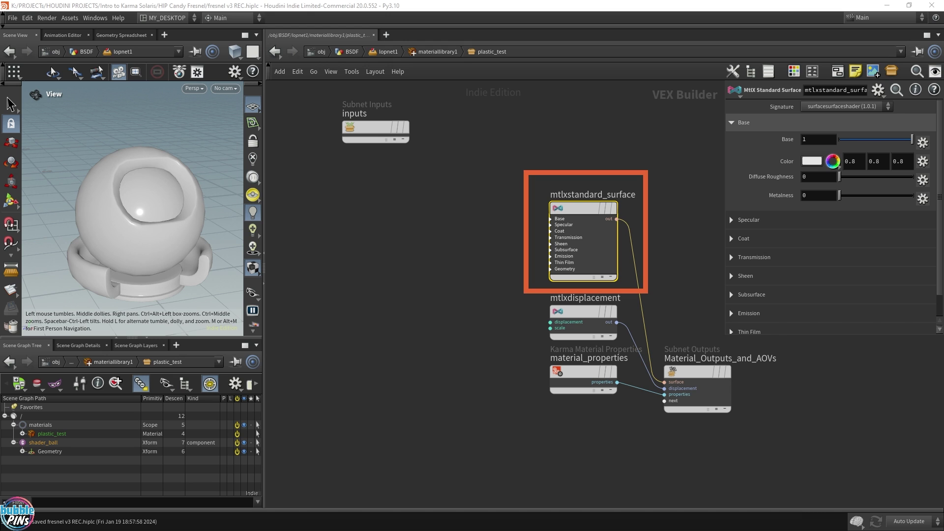
{"action": "key", "text": "Tab"}
{"action": "type", "text": "m"}
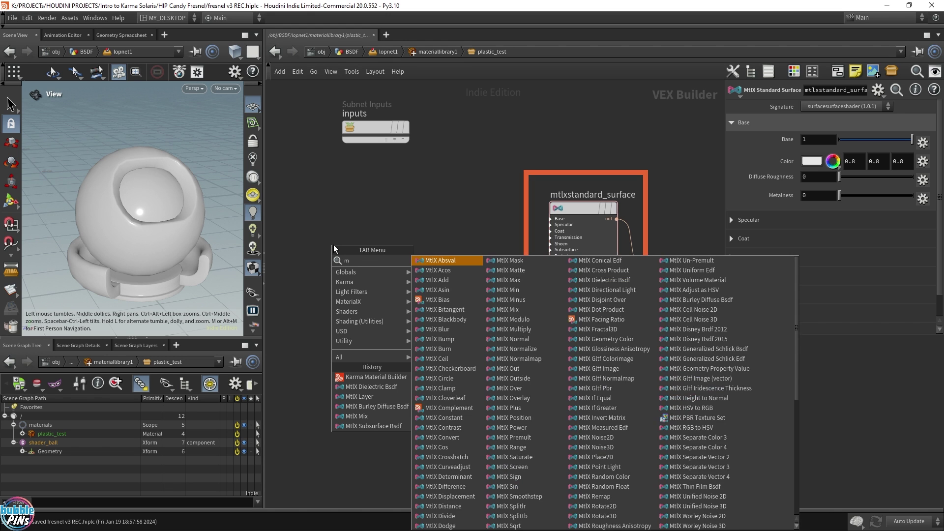
{"action": "type", "text": "tlsur"}
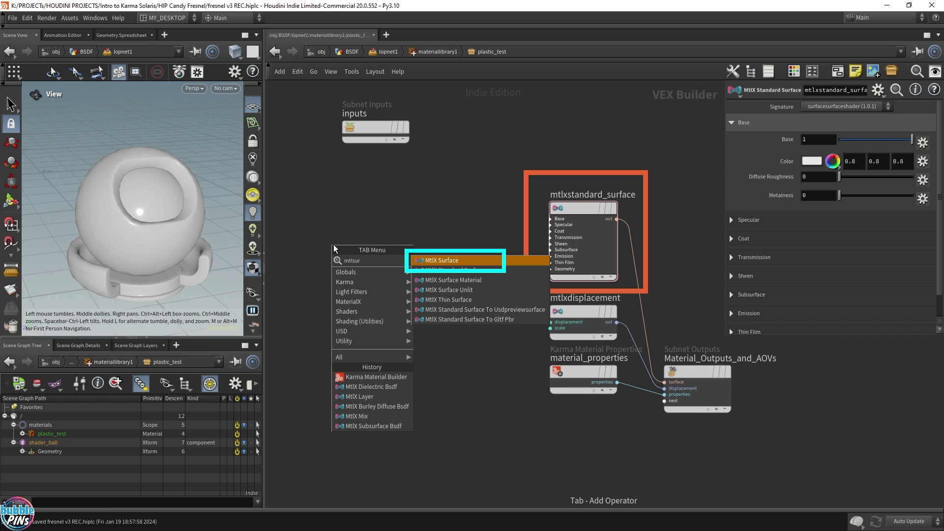
{"action": "key", "text": "Return"}
{"action": "left_click", "coordinate": [419, 231]}
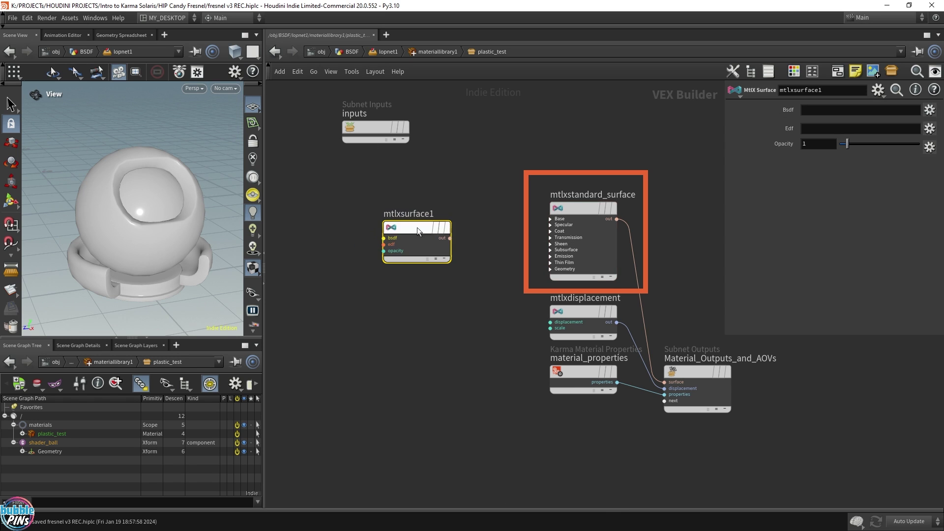
- Wire mtlxsurface1 into the surface input of Material_Outputs_and_AOVs and put it in place of the deleted mtlxstandard_surface
{"action": "left_click", "coordinate": [450, 238]}
{"action": "left_click", "coordinate": [670, 383]}
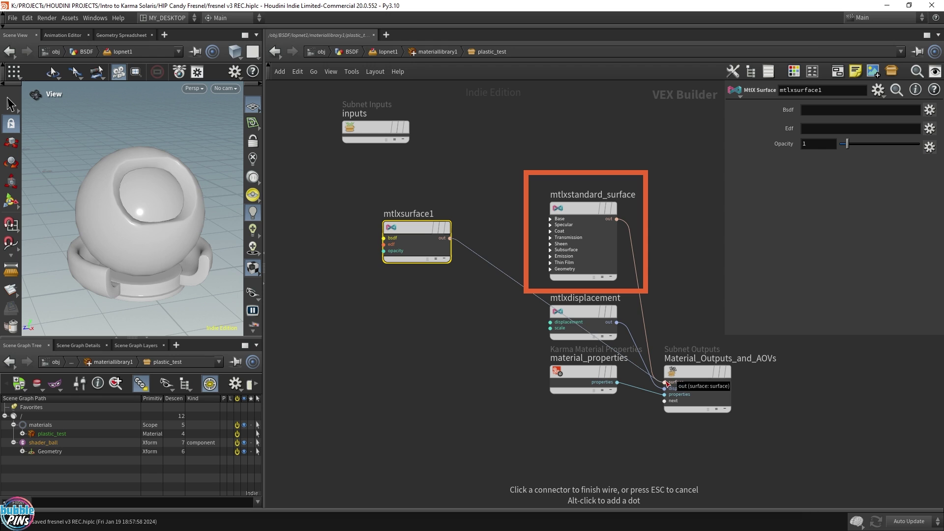
{"action": "left_click_drag", "start_coordinate": [528, 170], "coordinate": [641, 242]}
{"action": "key", "text": "Delete"}
{"action": "left_click_drag", "start_coordinate": [417, 232], "coordinate": [584, 227]}
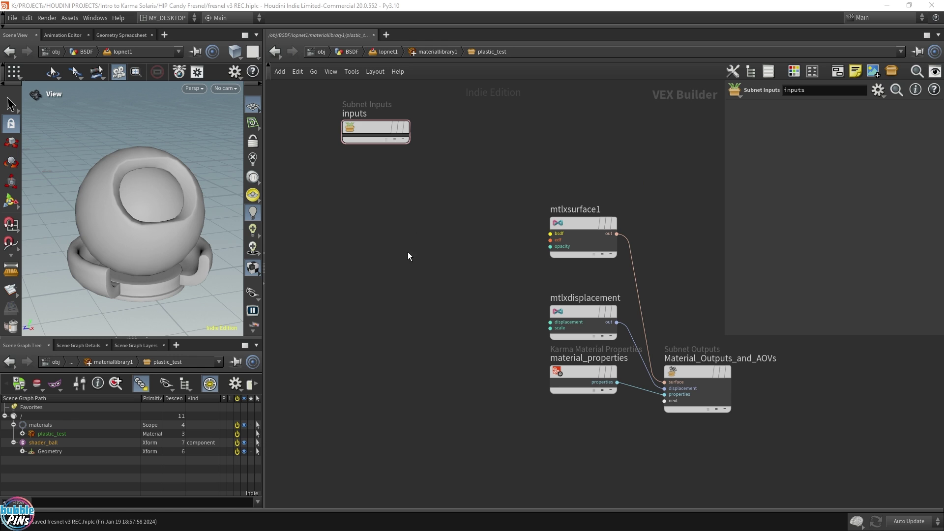
- Add a MtlX Burley Diffuse Bsdf node beside mtlxsurface1, level with it on its input side
{"action": "key", "text": "Tab"}
{"action": "type", "text": "bsdf"}
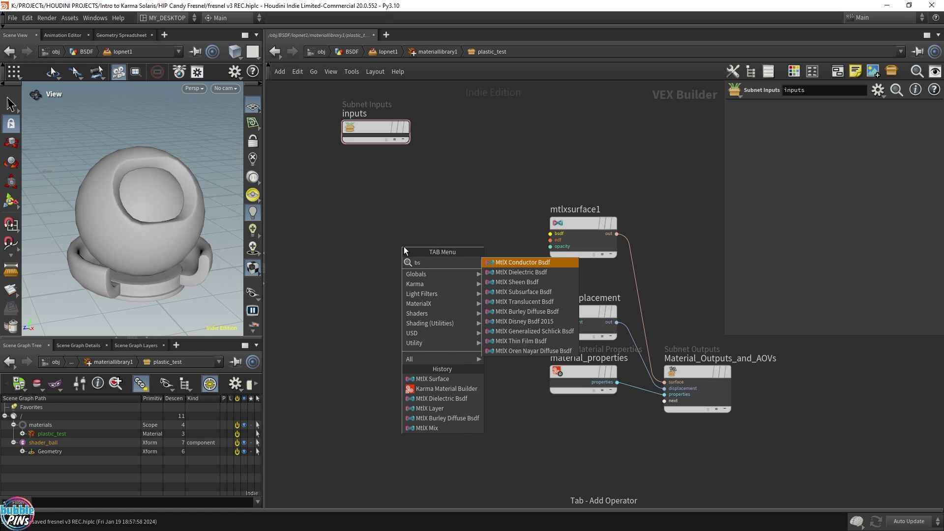
{"action": "key", "text": "Up"}
{"action": "key", "text": "Up"}
{"action": "key", "text": "Up"}
{"action": "key", "text": "Up"}
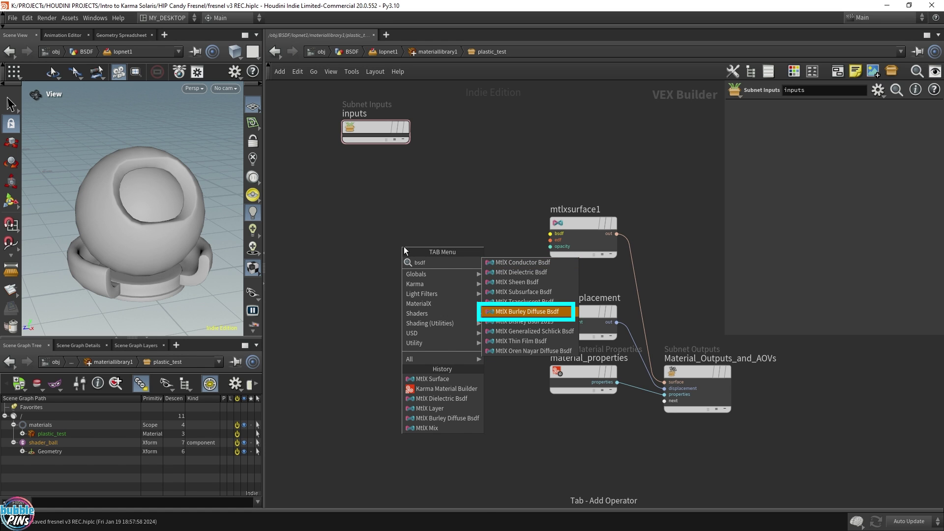
{"action": "key", "text": "Down"}
{"action": "key", "text": "Down"}
{"action": "key", "text": "Down"}
{"action": "key", "text": "Return"}
{"action": "left_click", "coordinate": [403, 246]}
{"action": "left_click_drag", "start_coordinate": [397, 242], "coordinate": [429, 219]}
- Connect the Burley diffuse node's out to the bsdf input of mtlxsurface1
{"action": "left_click", "coordinate": [469, 234]}
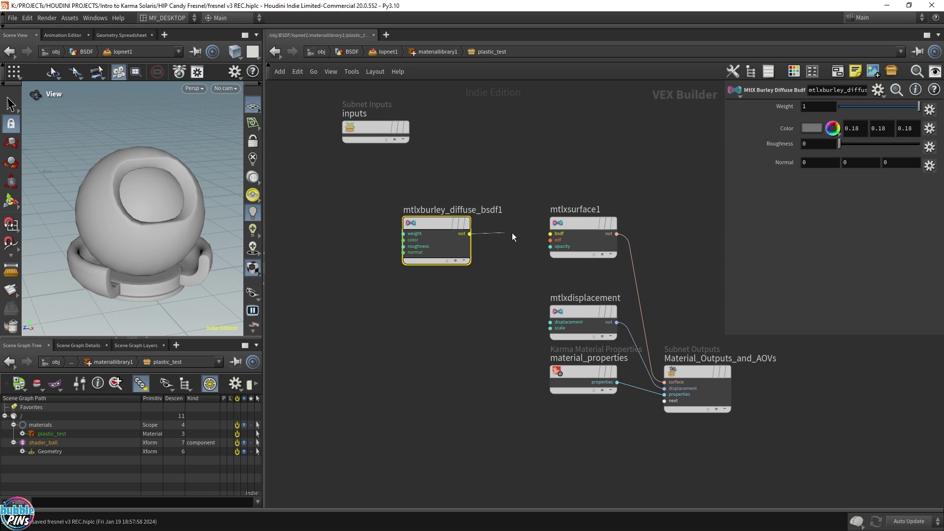
{"action": "key", "text": "Escape"}
{"action": "scroll", "coordinate": [479, 233], "scroll_direction": "up", "scroll_amount": 3}
{"action": "middle_click_drag", "start_coordinate": [494, 242], "coordinate": [482, 252]}
{"action": "left_click", "coordinate": [452, 244]}
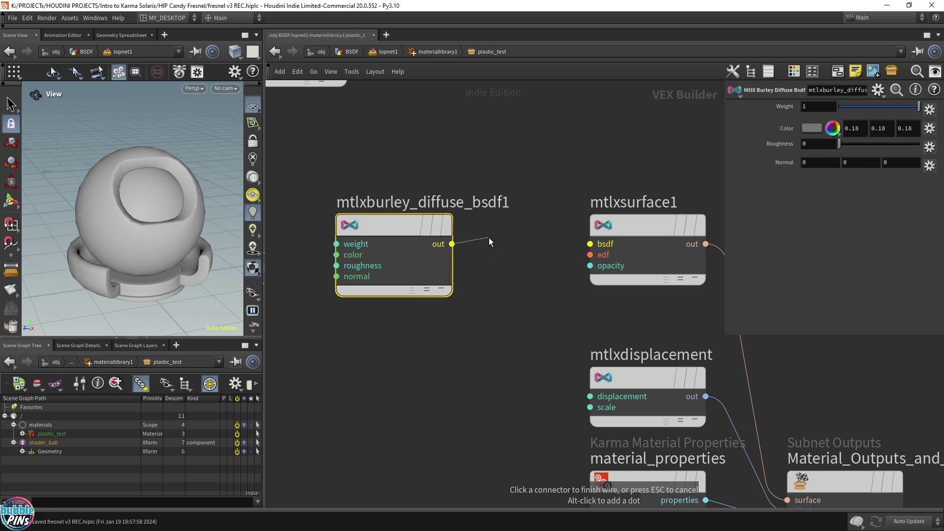
{"action": "left_click", "coordinate": [604, 245]}
{"action": "left_click", "coordinate": [605, 244]}
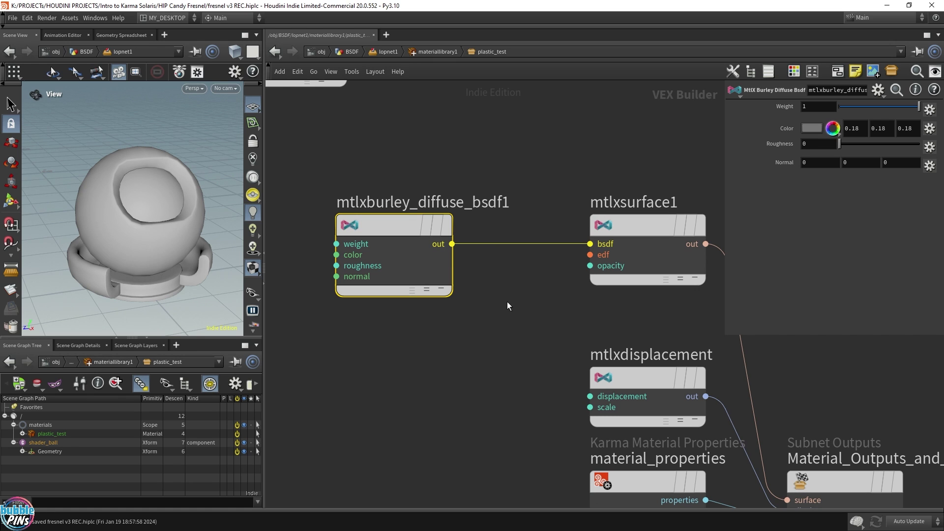
- Try Karma XPU as the viewport renderer and change it to Karma CPU
{"action": "left_click", "coordinate": [190, 88]}
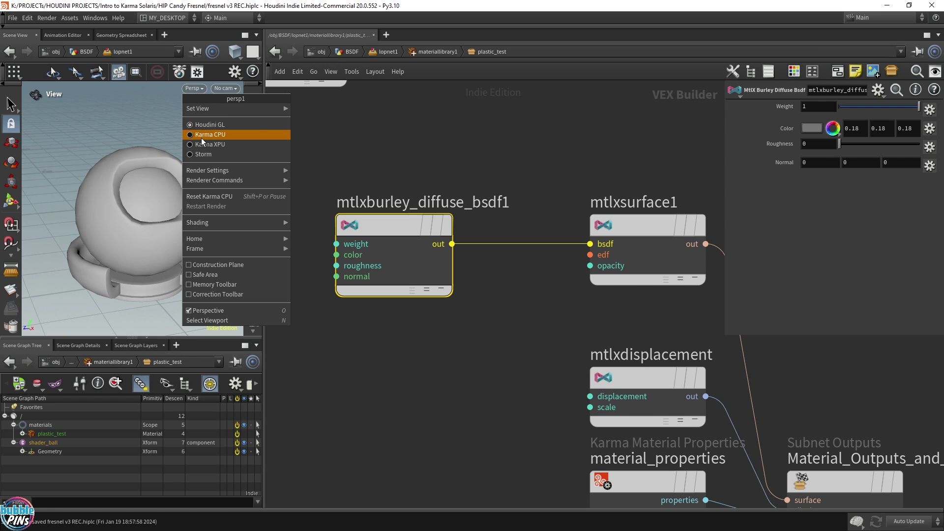
{"action": "left_click", "coordinate": [223, 148]}
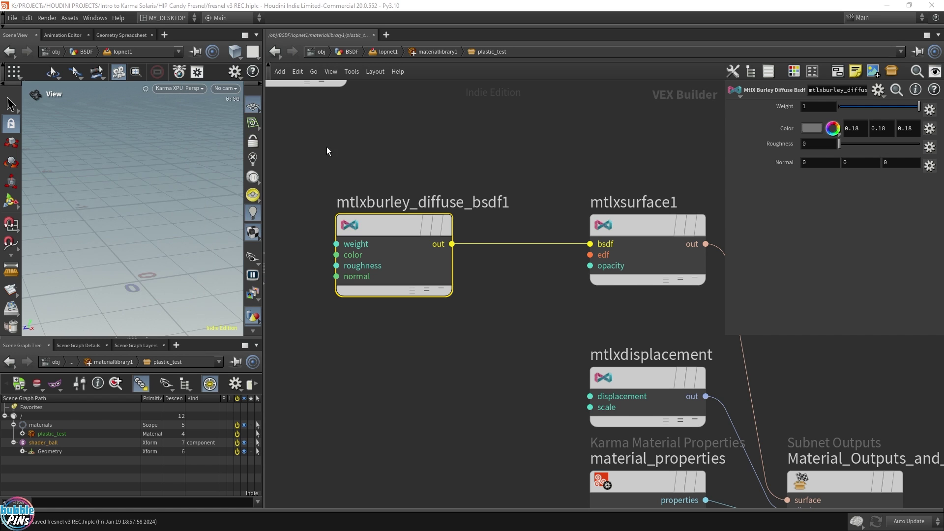
{"action": "left_click", "coordinate": [187, 89]}
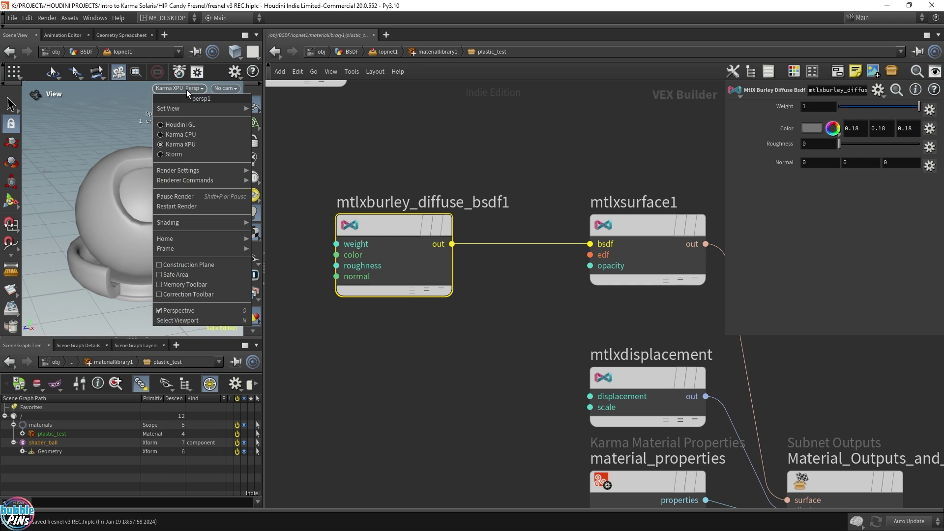
{"action": "left_click", "coordinate": [187, 137]}
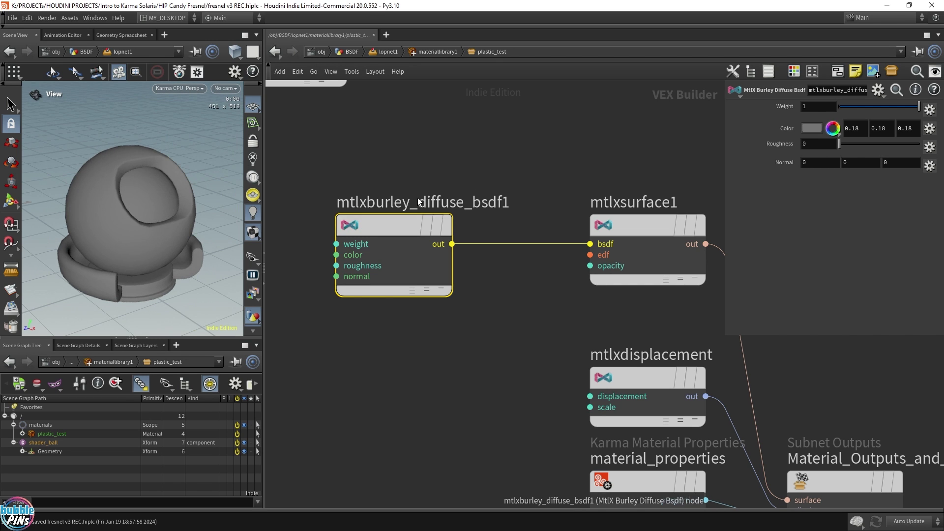
- Set the Burley diffuse node's color to pure red (FF0000) from the color swatches
{"action": "double_click", "coordinate": [393, 203]}
{"action": "key", "text": "Escape"}
{"action": "left_click", "coordinate": [810, 127]}
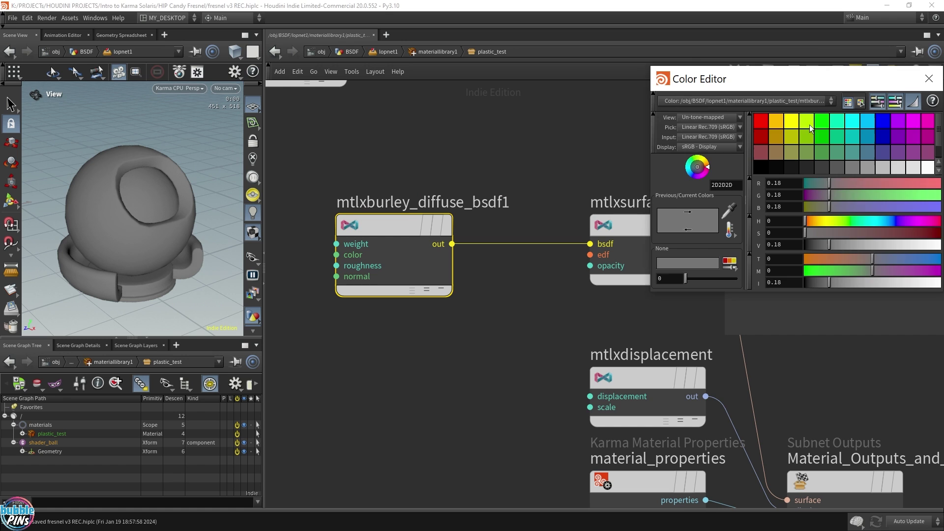
{"action": "left_click", "coordinate": [757, 121]}
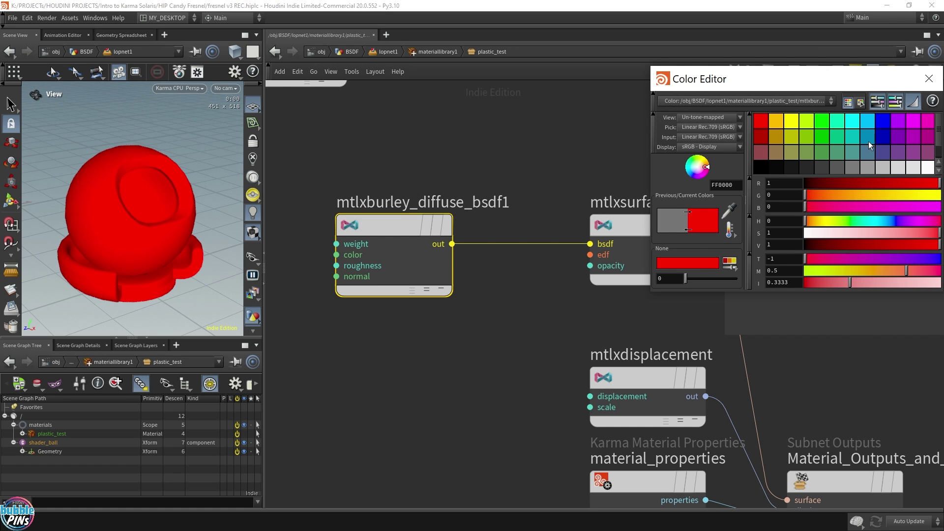
{"action": "left_click", "coordinate": [929, 79]}
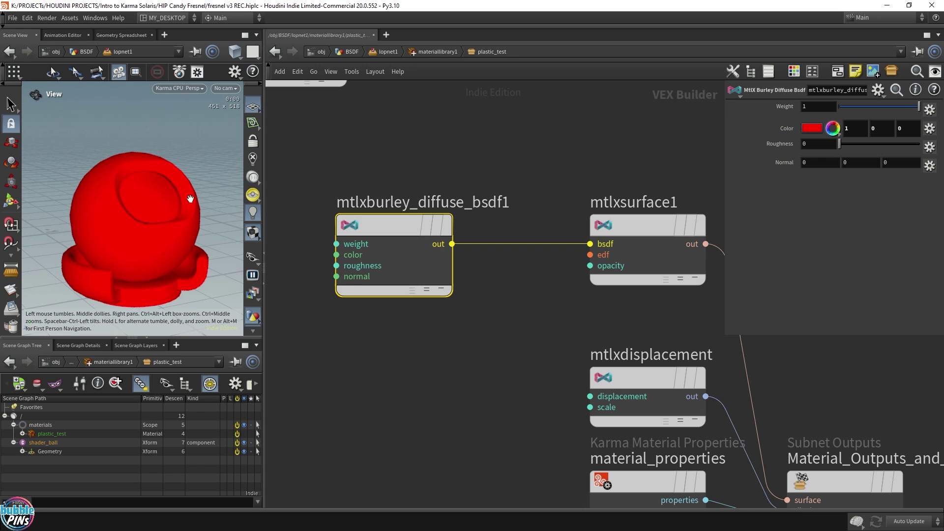
- Preview the red material with Karma XPU and return the viewport to Karma CPU
{"action": "left_click", "coordinate": [176, 87]}
{"action": "left_click", "coordinate": [184, 144]}
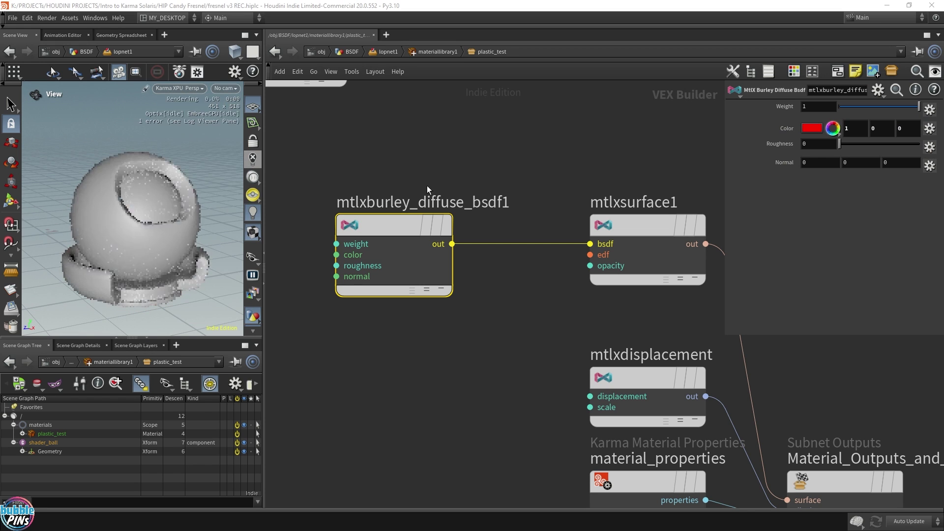
{"action": "left_click", "coordinate": [183, 89]}
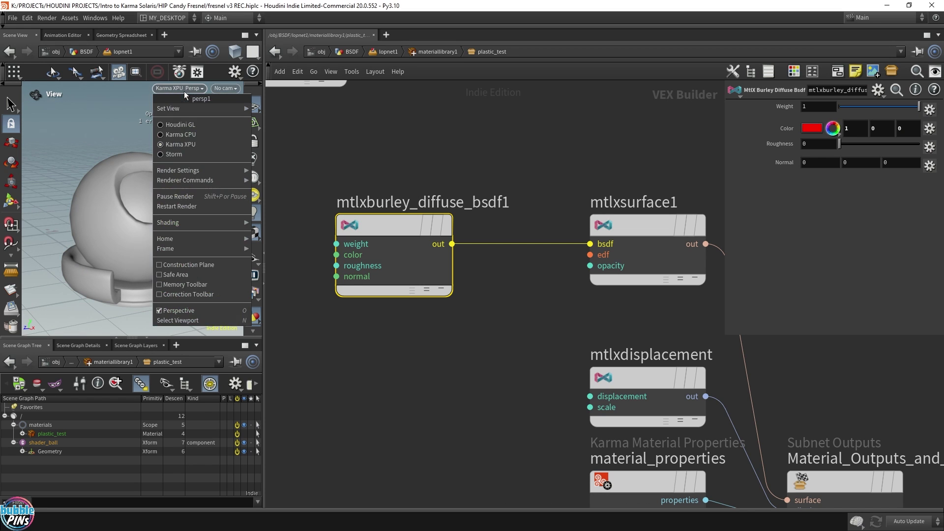
{"action": "left_click", "coordinate": [181, 135]}
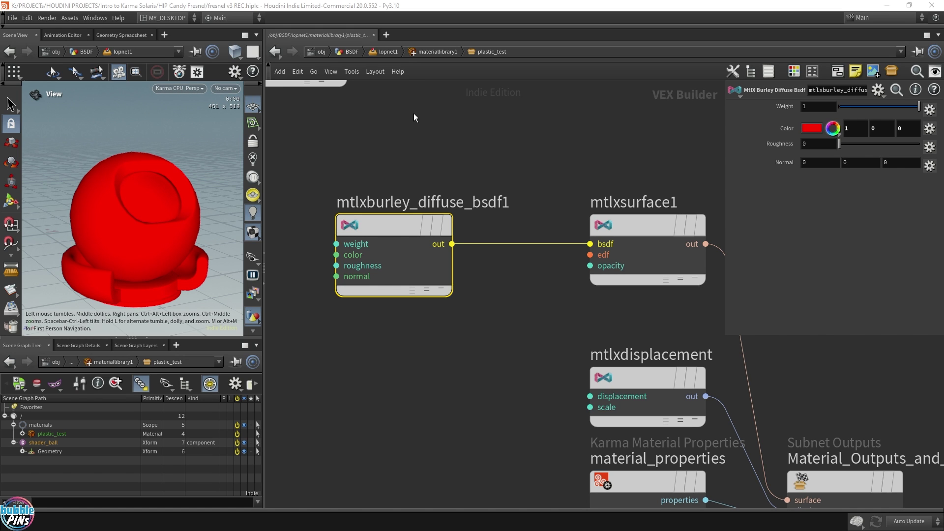
- Go up to lopnet1 and put the display flag on domelight2 so the shader ball is lit by the dome light
{"action": "left_click", "coordinate": [379, 52]}
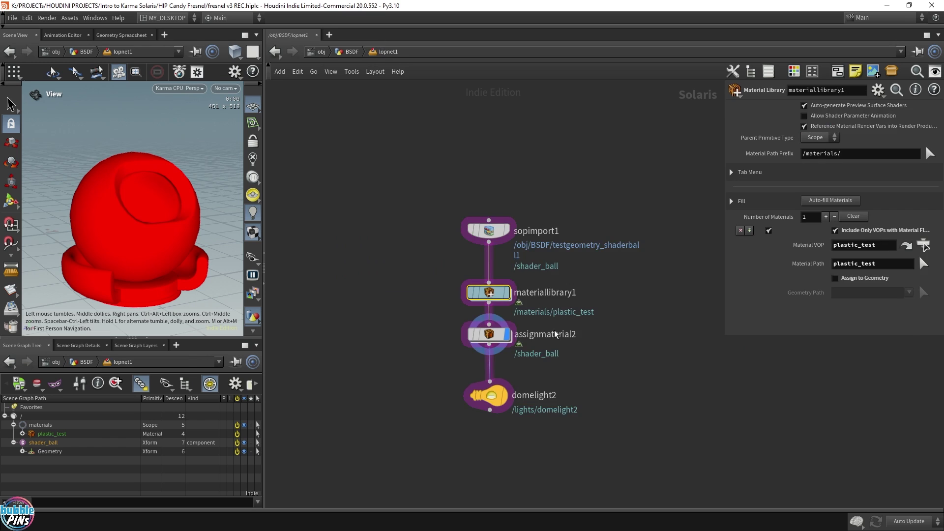
{"action": "left_click", "coordinate": [484, 393]}
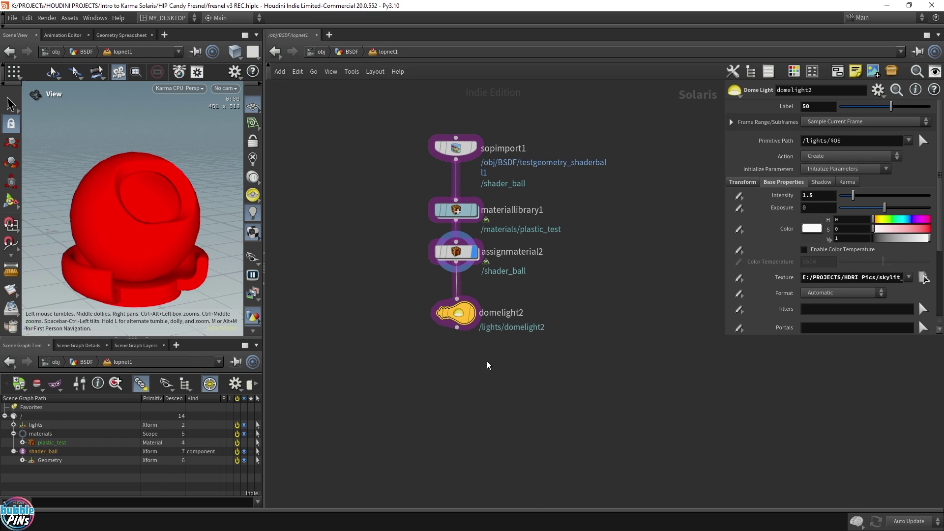
{"action": "left_click", "coordinate": [473, 317]}
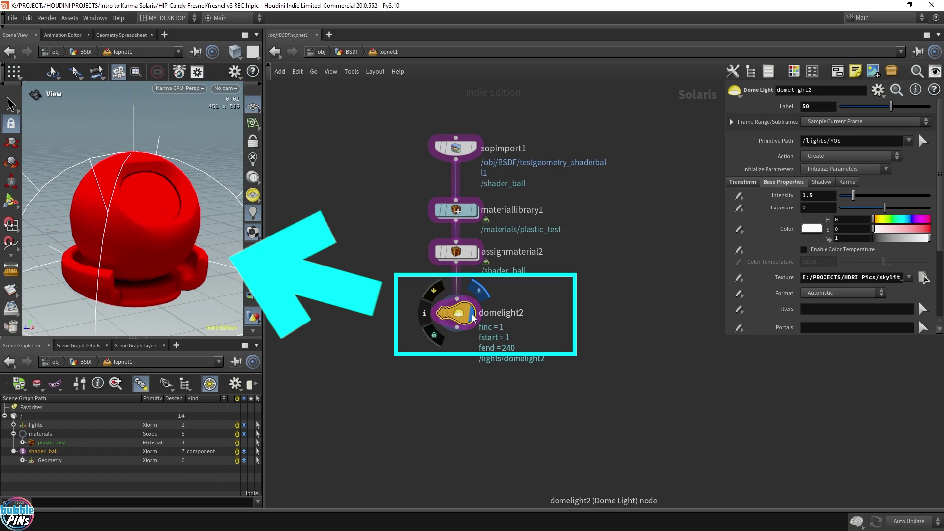
{"action": "left_click_drag", "start_coordinate": [386, 346], "coordinate": [502, 298]}
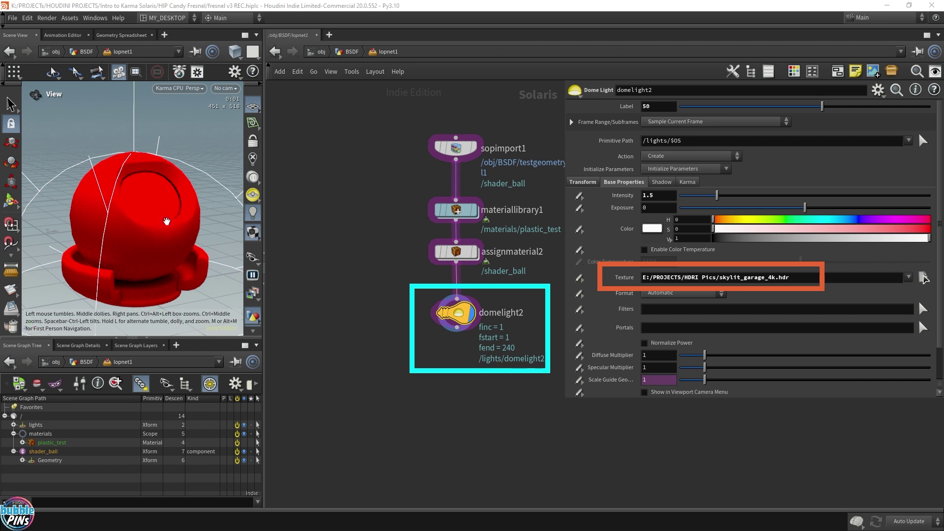
{"action": "left_click_drag", "start_coordinate": [165, 219], "coordinate": [172, 219]}
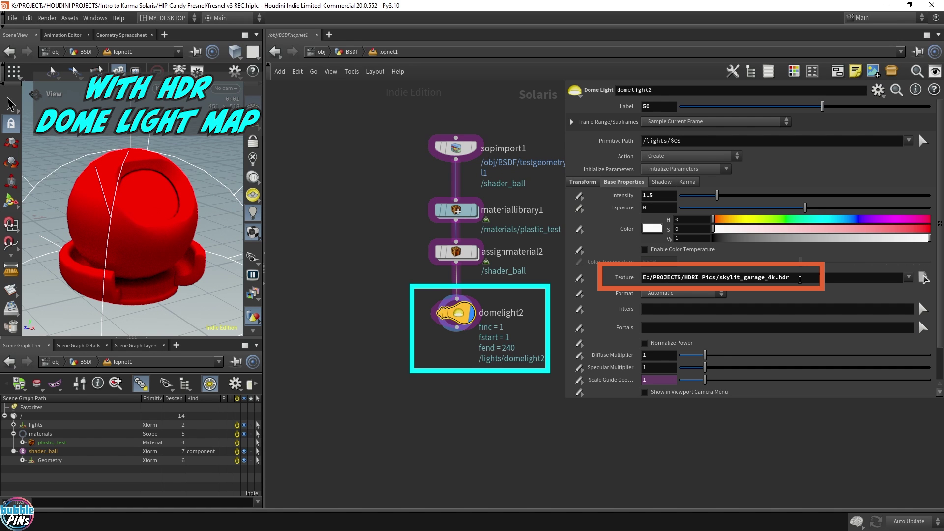
- Clear domelight2's texture to compare the lighting without it, and restore E:/PROJECTS/HDRI Pics/skylit_garage_4k.hdr
{"action": "triple_click", "coordinate": [800, 280]}
{"action": "key", "text": "ctrl+c"}
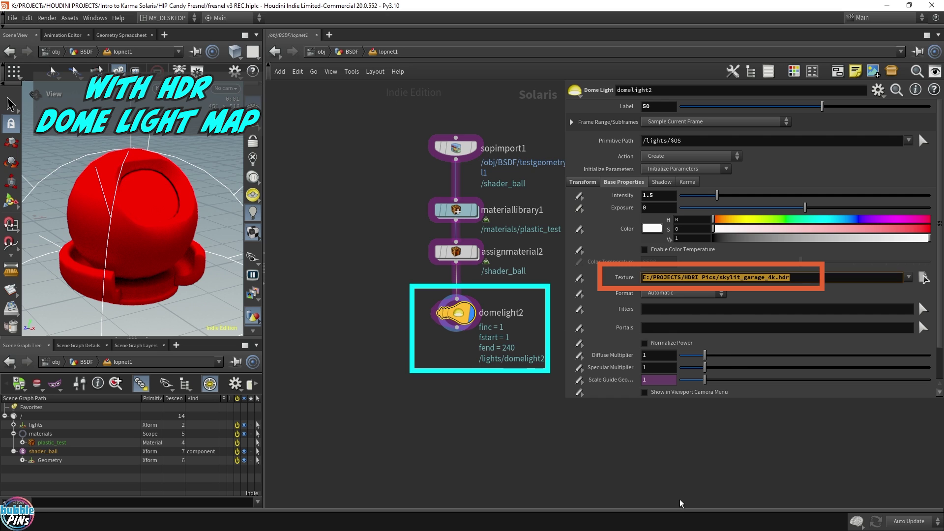
{"action": "key", "text": "Delete"}
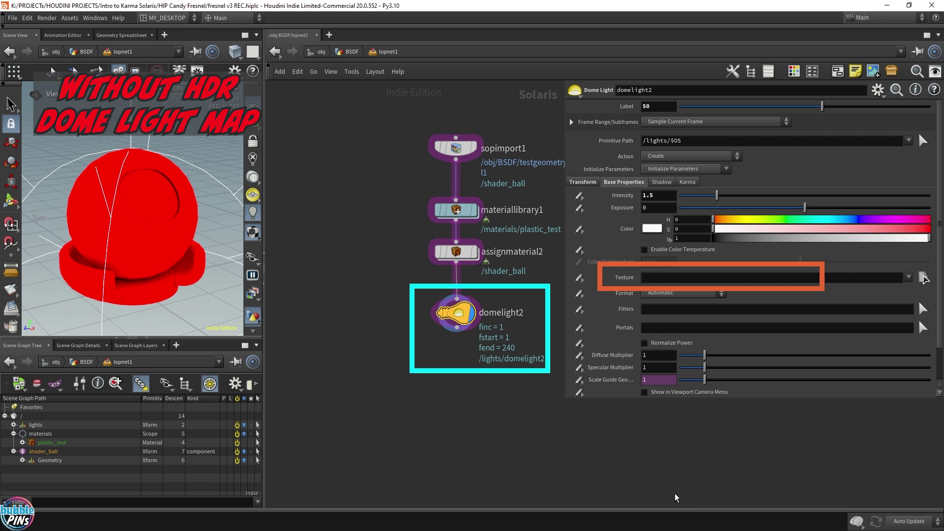
{"action": "left_click", "coordinate": [651, 276]}
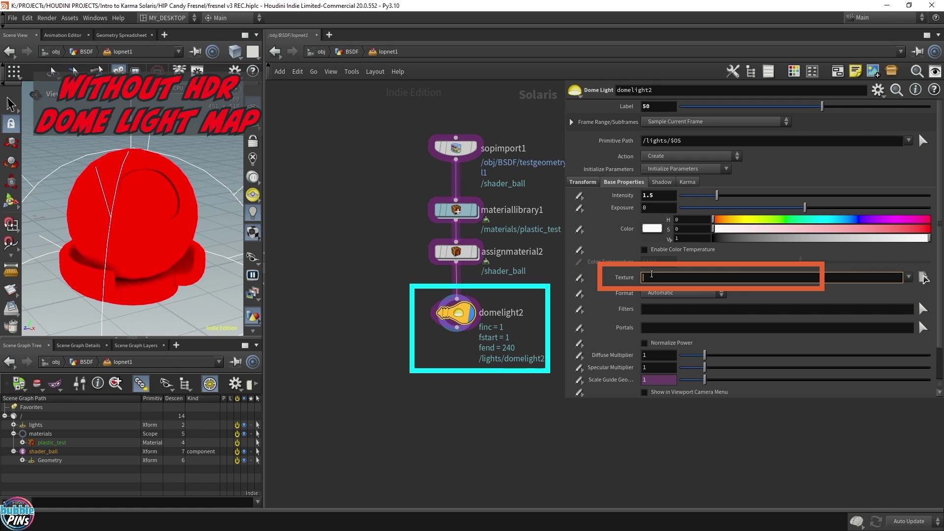
{"action": "key", "text": "ctrl+v"}
{"action": "key", "text": "Return"}
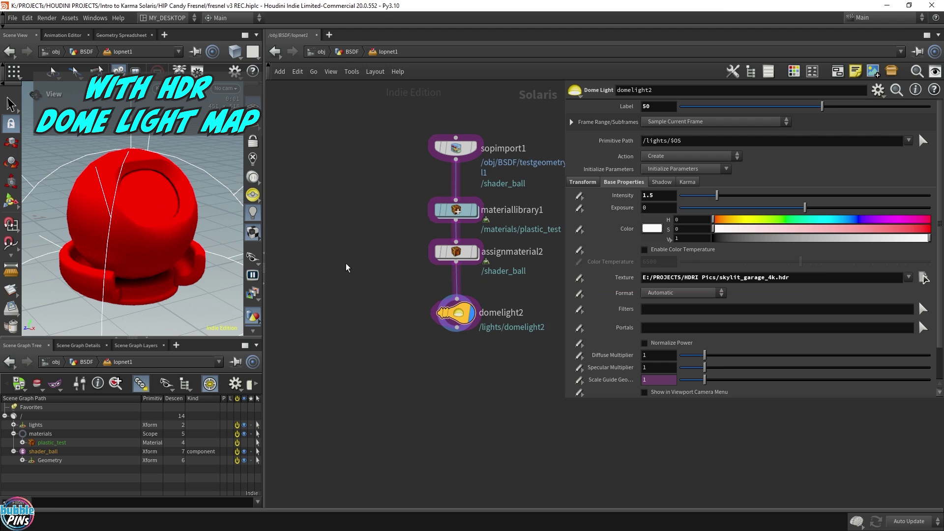
- Recheck domelight2 in lopnet1 and go back inside materiallibrary1 to the plastic_test material
{"action": "middle_click_drag", "start_coordinate": [423, 200], "coordinate": [387, 228]}
{"action": "double_click", "coordinate": [418, 238]}
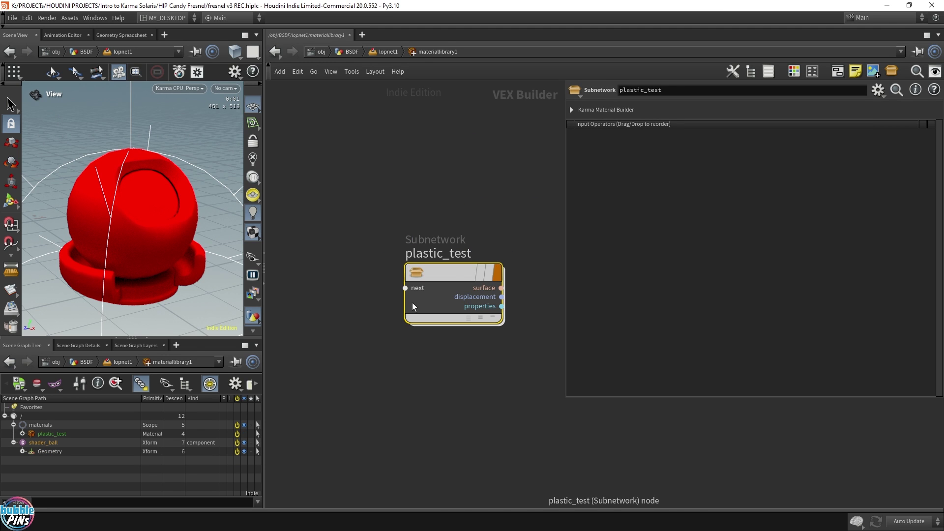
{"action": "left_click", "coordinate": [395, 54]}
{"action": "left_click_drag", "start_coordinate": [384, 369], "coordinate": [526, 318]}
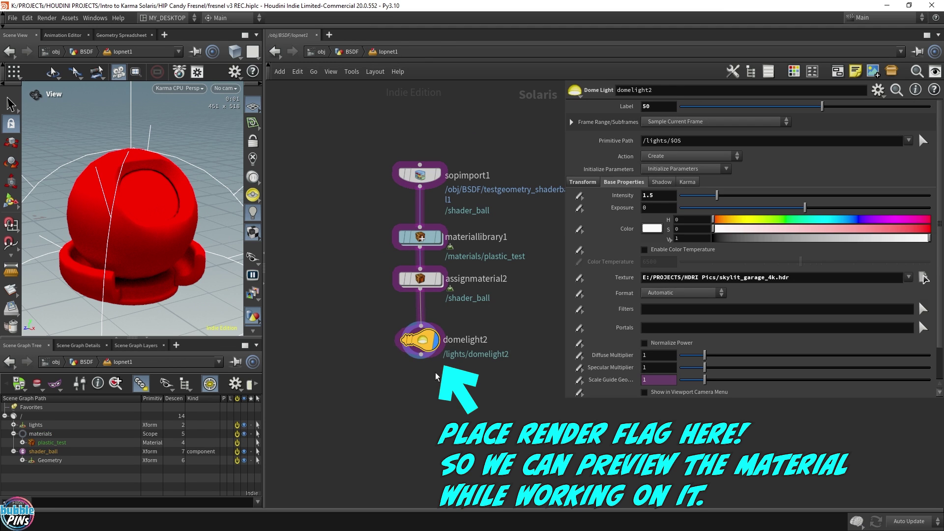
{"action": "left_click", "coordinate": [420, 238]}
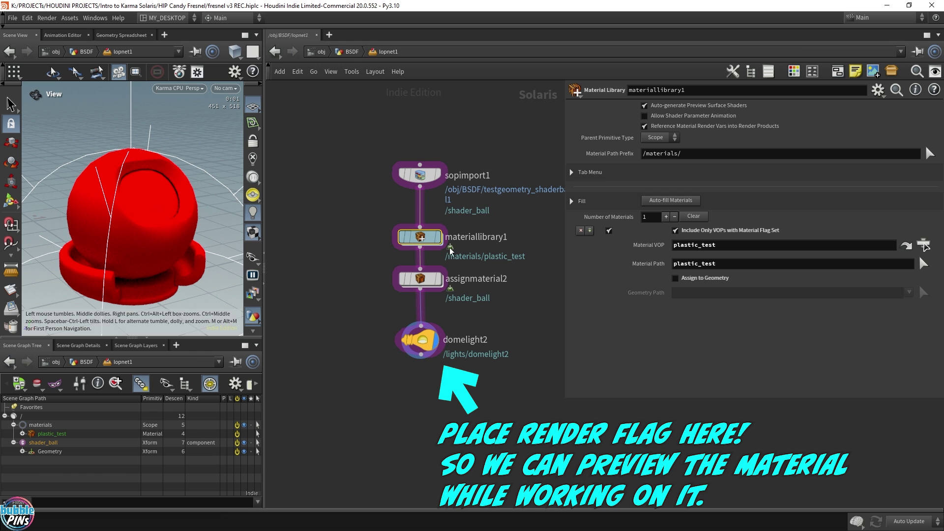
{"action": "double_click", "coordinate": [420, 240]}
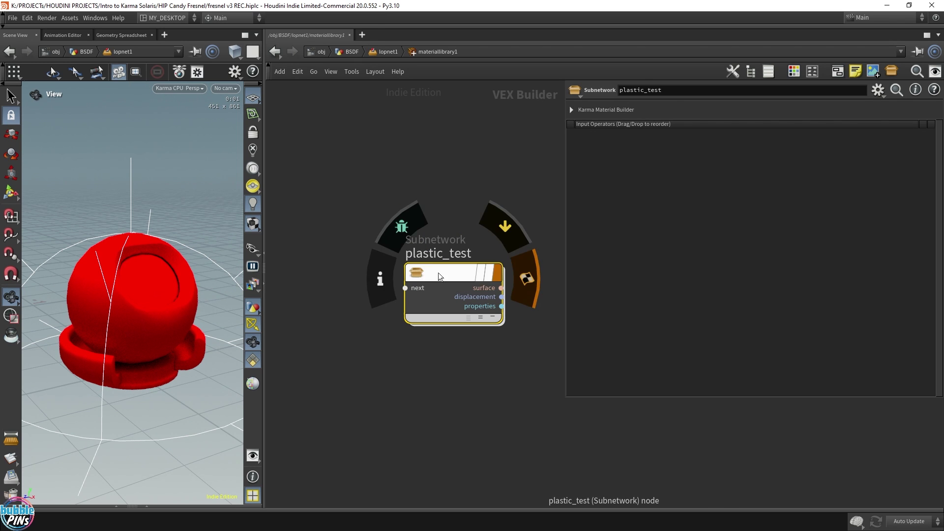
- Open the plastic_test network and shrink the parameter pane to make room around the nodes
{"action": "double_click", "coordinate": [437, 281]}
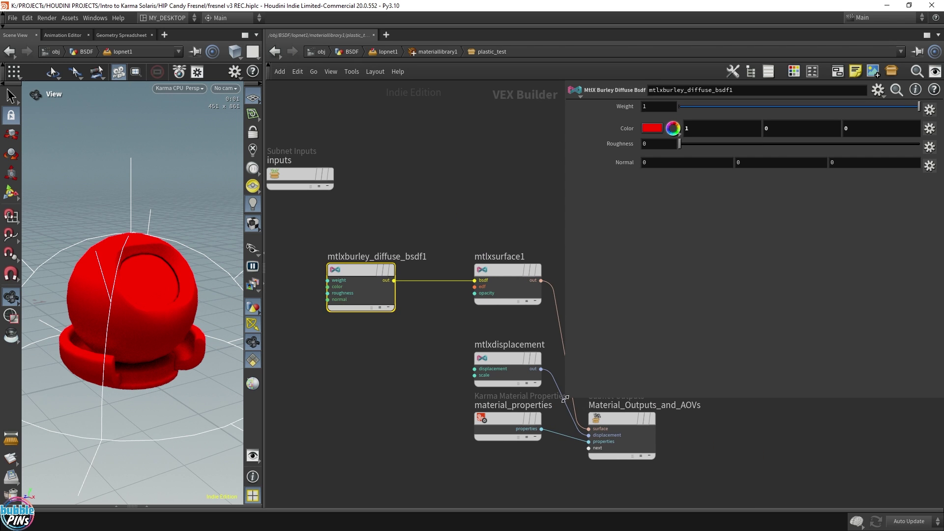
{"action": "mouse_move", "coordinate": [569, 401]}
{"action": "left_mouse_down"}
{"action": "mouse_move", "coordinate": [712, 399]}
{"action": "mouse_move", "coordinate": [706, 303]}
{"action": "left_mouse_up"}
{"action": "middle_click_drag", "start_coordinate": [332, 405], "coordinate": [469, 403]}
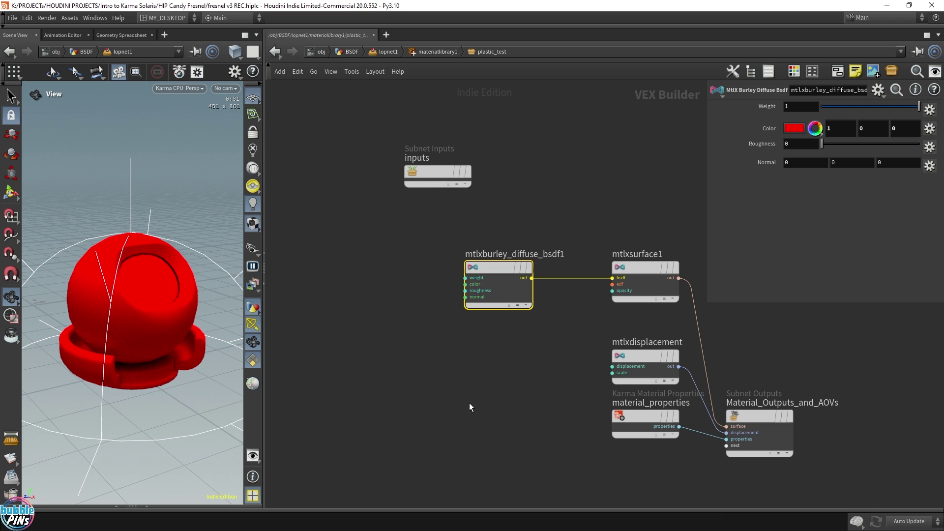
{"action": "mouse_move", "coordinate": [454, 257]}
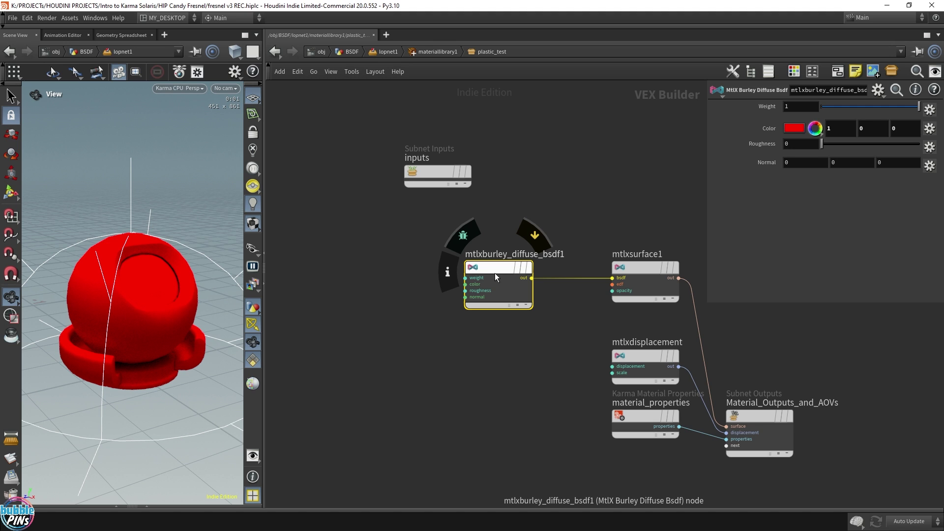
- Add a MtlX Dielectric Bsdf node beside mtlxburley_diffuse_bsdf1
{"action": "left_click", "coordinate": [369, 290]}
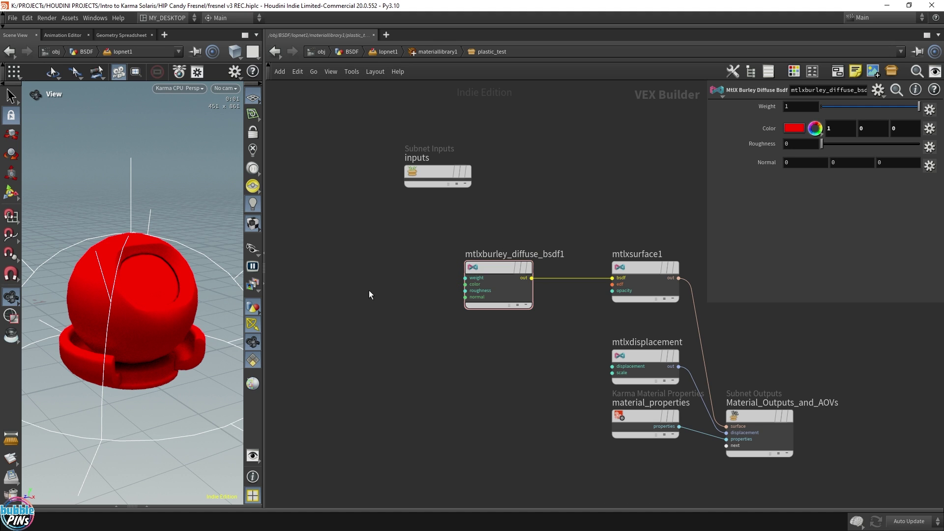
{"action": "key", "text": "Tab"}
{"action": "type", "text": "diel"}
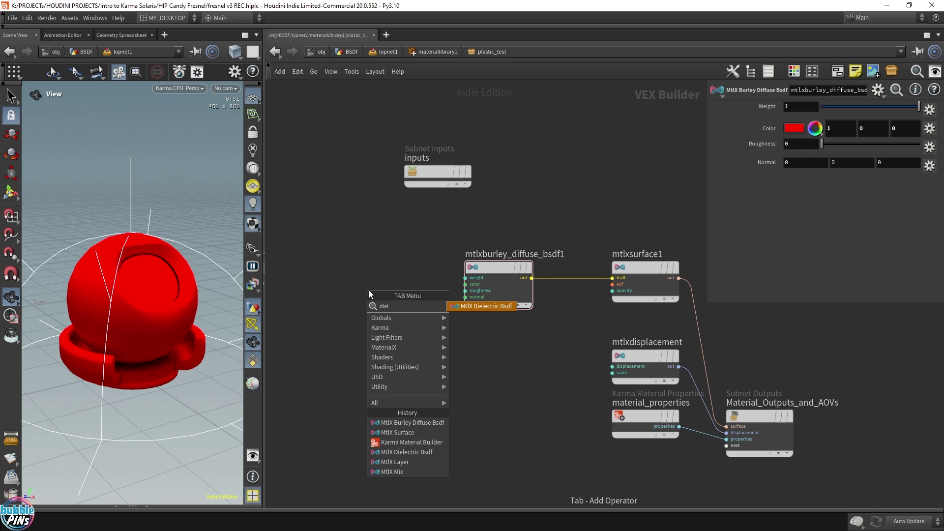
{"action": "key", "text": "Return"}
{"action": "left_click", "coordinate": [375, 272]}
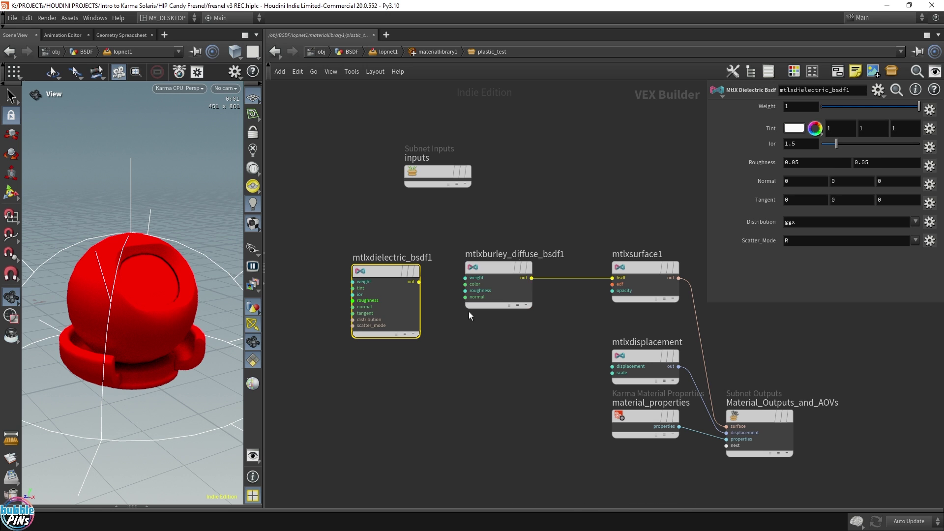
- Move mtlxburley_diffuse_bsdf1 below the dielectric node and wire the dielectric's output into mtlxsurface1's bsdf input to preview it alone
{"action": "left_click_drag", "start_coordinate": [498, 276], "coordinate": [386, 406]}
{"action": "left_click", "coordinate": [419, 282]}
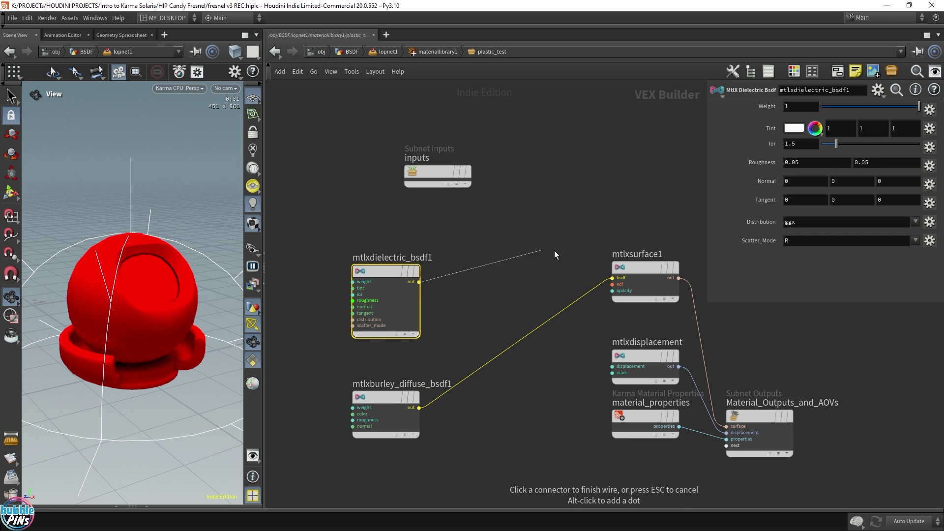
{"action": "left_click", "coordinate": [600, 273]}
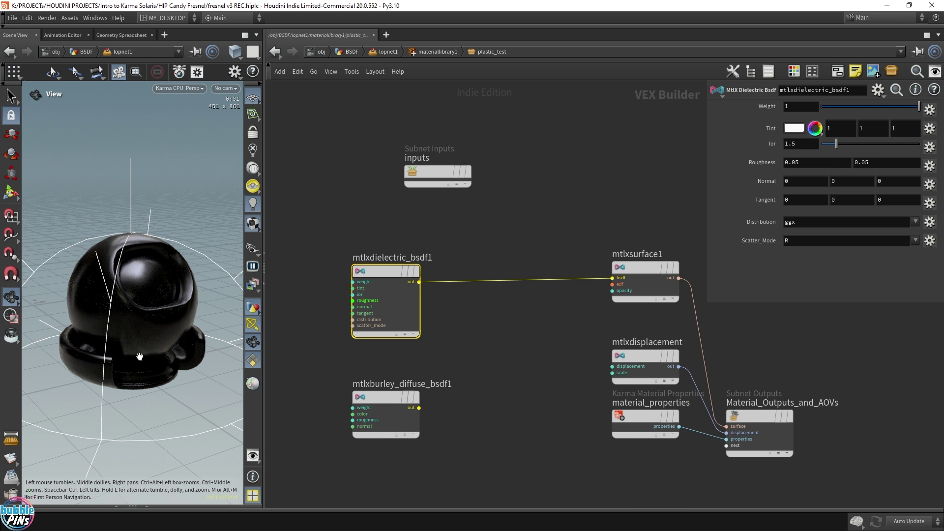
{"action": "left_click_drag", "start_coordinate": [139, 357], "coordinate": [173, 277]}
{"action": "right_click_drag", "start_coordinate": [175, 279], "coordinate": [186, 274]}
- Add a MtlX Layer node between the two BSDF nodes and mtlxsurface1
{"action": "key", "text": "Tab"}
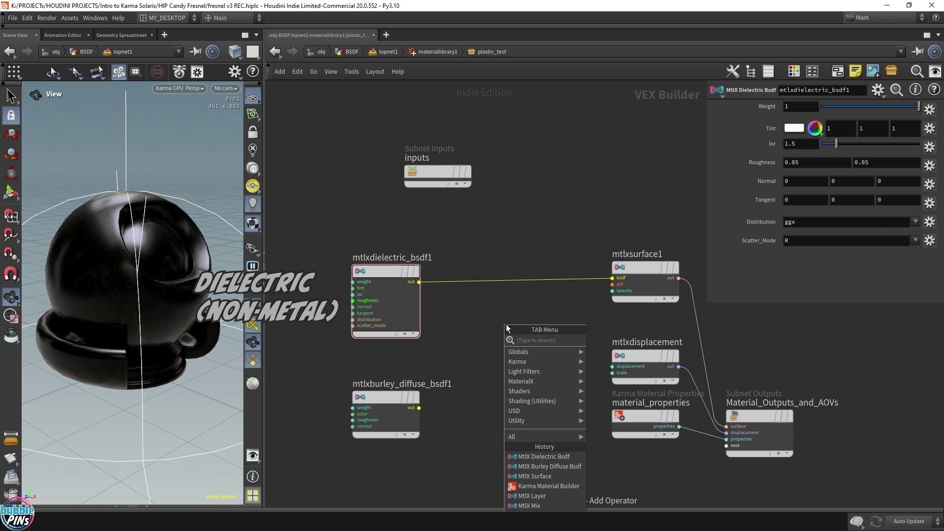
{"action": "type", "text": "mtl lay"}
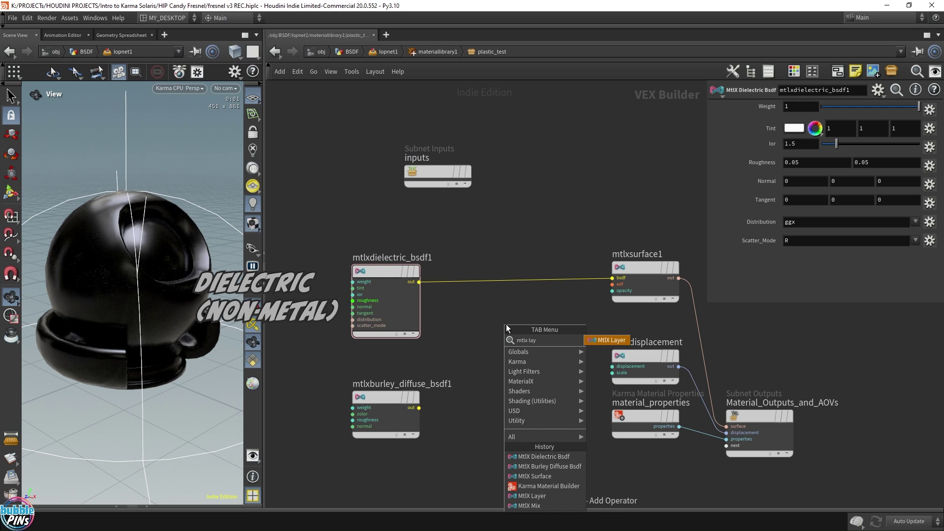
{"action": "key", "text": "Return"}
{"action": "left_click", "coordinate": [506, 323]}
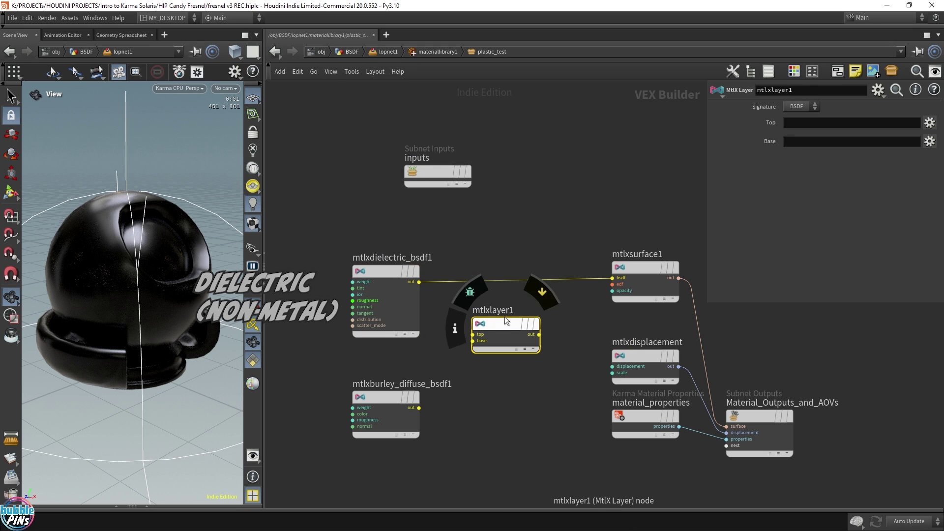
- Wire the dielectric into mtlxlayer1's top, the Burley diffuse into its base, and the layer's output into mtlxsurface1's bsdf
{"action": "left_click", "coordinate": [418, 282]}
{"action": "left_click", "coordinate": [458, 334]}
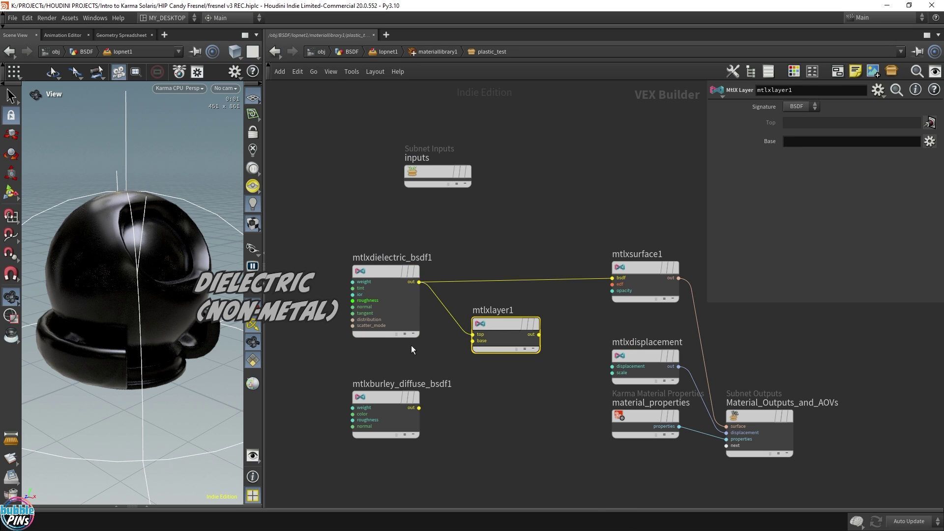
{"action": "left_click", "coordinate": [472, 341]}
{"action": "left_click", "coordinate": [449, 417]}
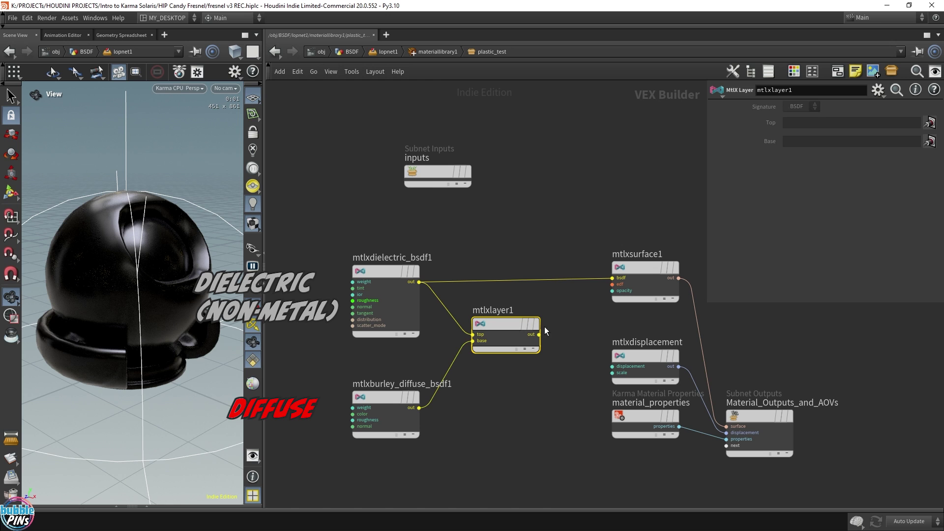
{"action": "left_click", "coordinate": [539, 334]}
{"action": "left_click", "coordinate": [613, 278]}
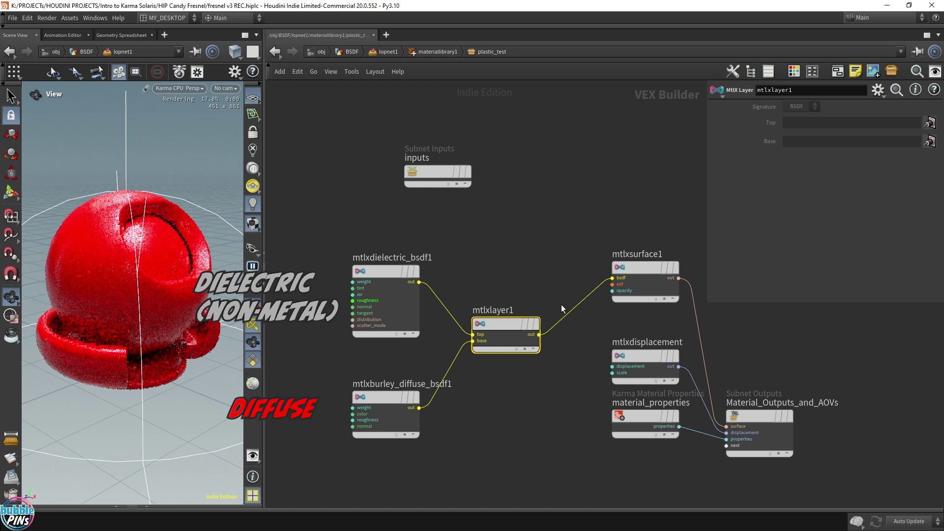
{"action": "left_click_drag", "start_coordinate": [220, 270], "coordinate": [187, 314]}
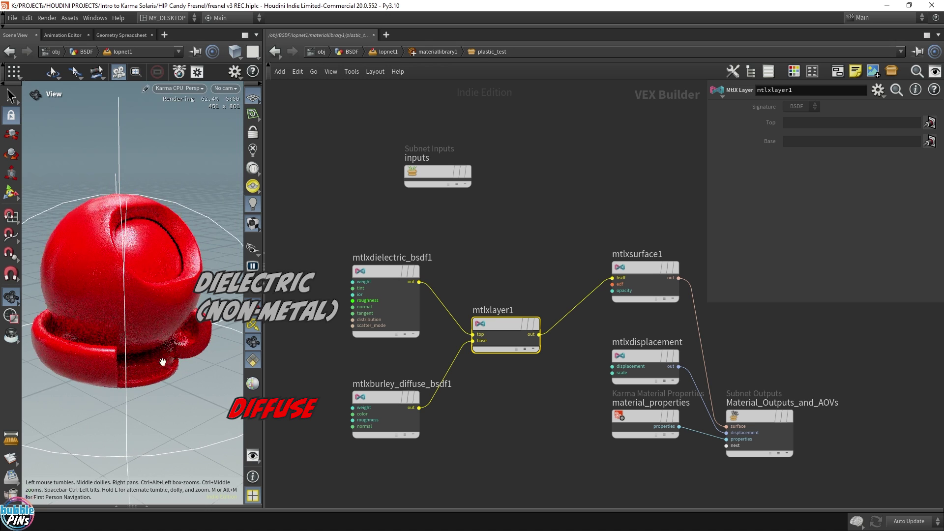
{"action": "left_click_drag", "start_coordinate": [507, 326], "coordinate": [516, 269]}
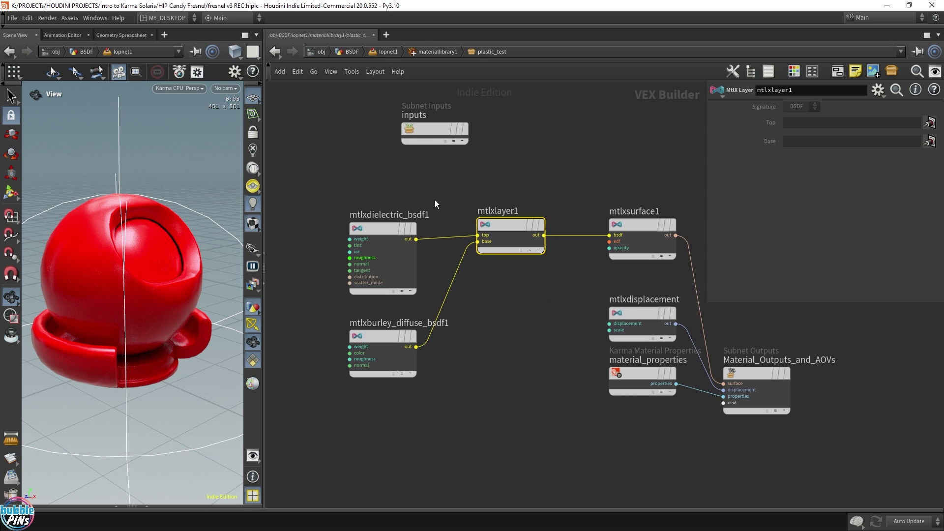
- Give mtlxdielectric_bsdf1 a cyan tint (0, 1, 1), an Ior of 10 and Scatter_Mode T
{"action": "left_click", "coordinate": [370, 276]}
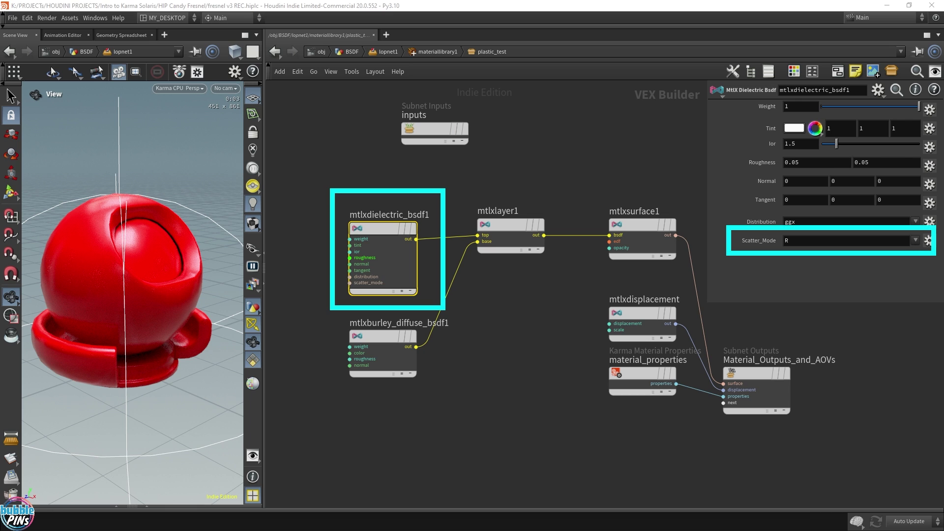
{"action": "left_click", "coordinate": [803, 241]}
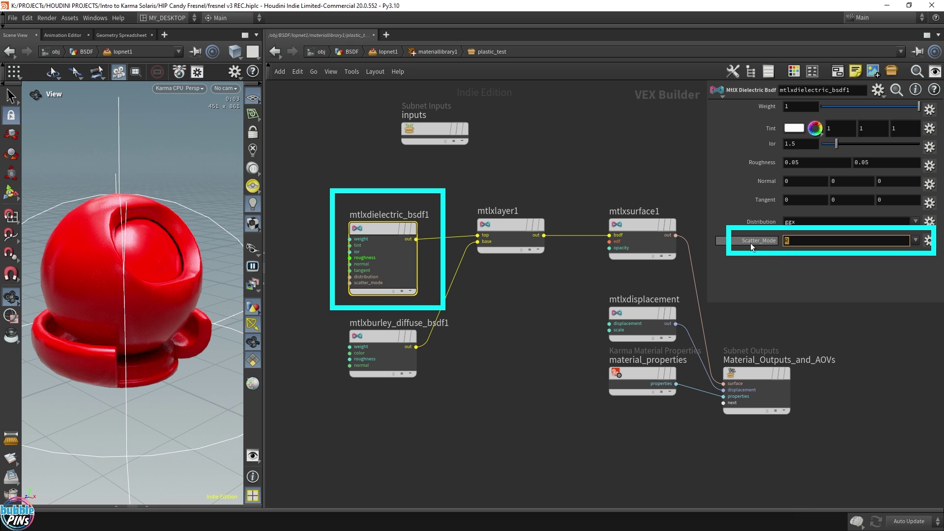
{"action": "left_click_drag", "start_coordinate": [797, 241], "coordinate": [746, 241]}
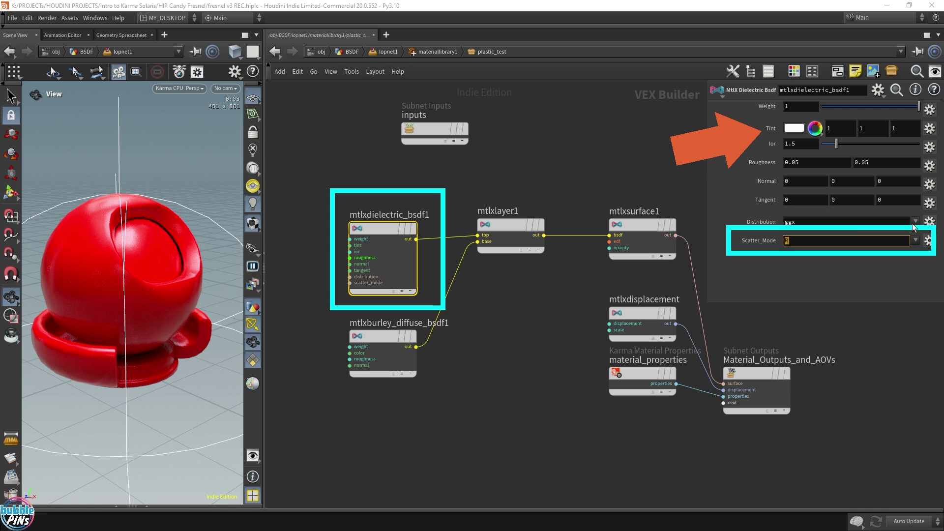
{"action": "left_click", "coordinate": [794, 128]}
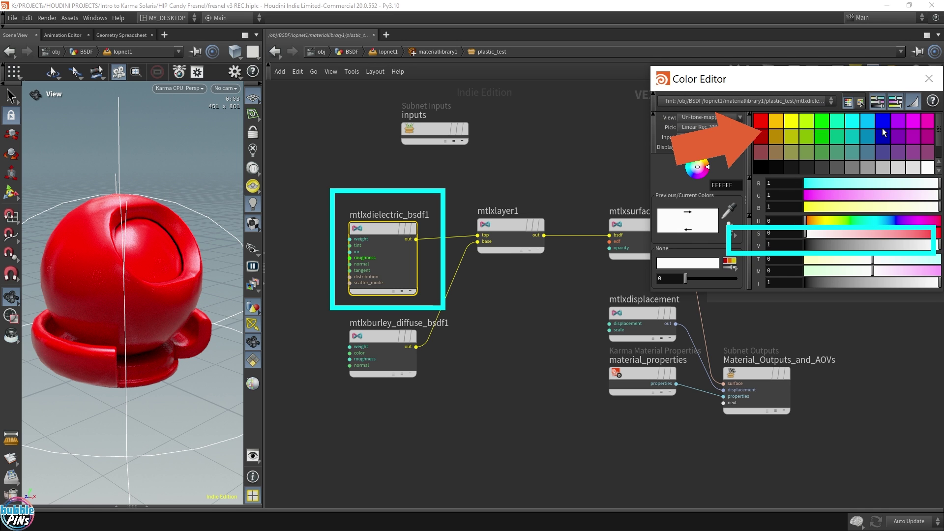
{"action": "left_click", "coordinate": [852, 121]}
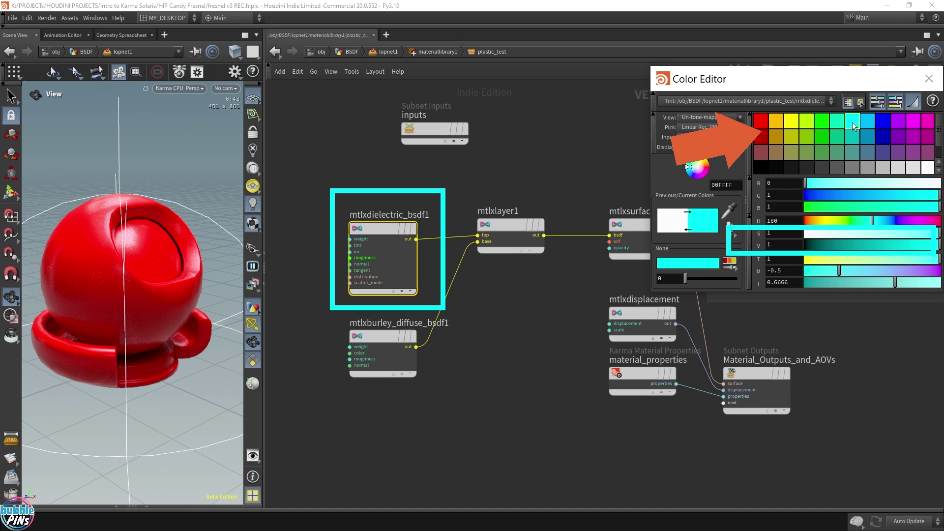
{"action": "left_click", "coordinate": [928, 80]}
{"action": "left_click_drag", "start_coordinate": [838, 145], "coordinate": [937, 160]}
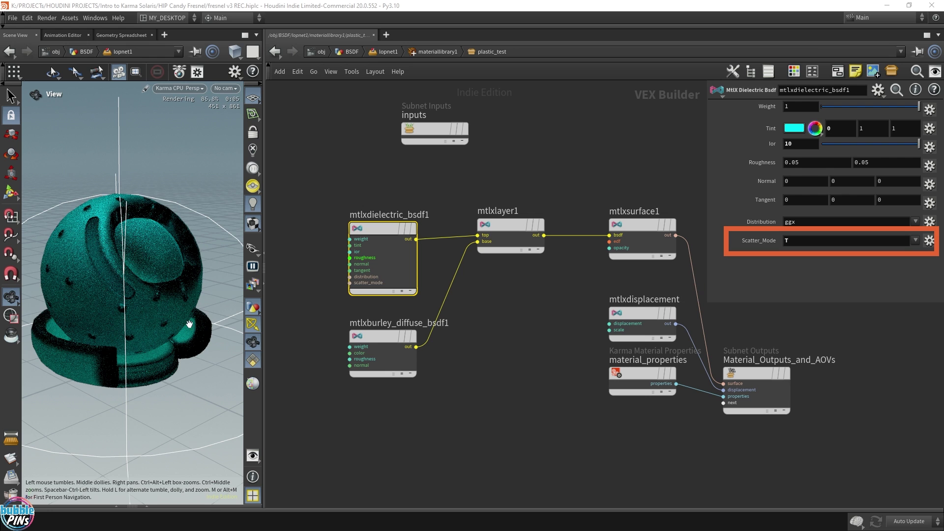
{"action": "left_click_drag", "start_coordinate": [163, 264], "coordinate": [154, 261]}
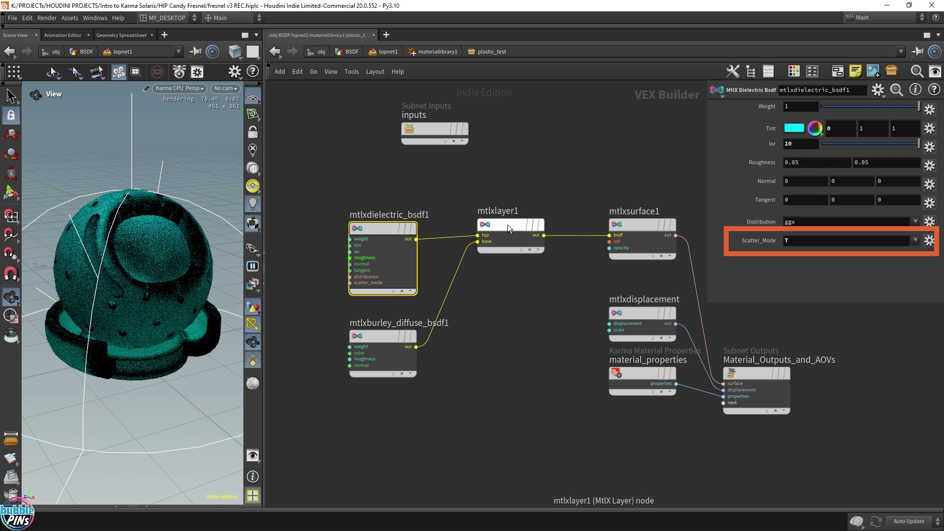
- Move mtlxlayer1 down and wire the dielectric directly into mtlxsurface1's bsdf input to inspect its transmission
{"action": "left_click_drag", "start_coordinate": [507, 225], "coordinate": [512, 300]}
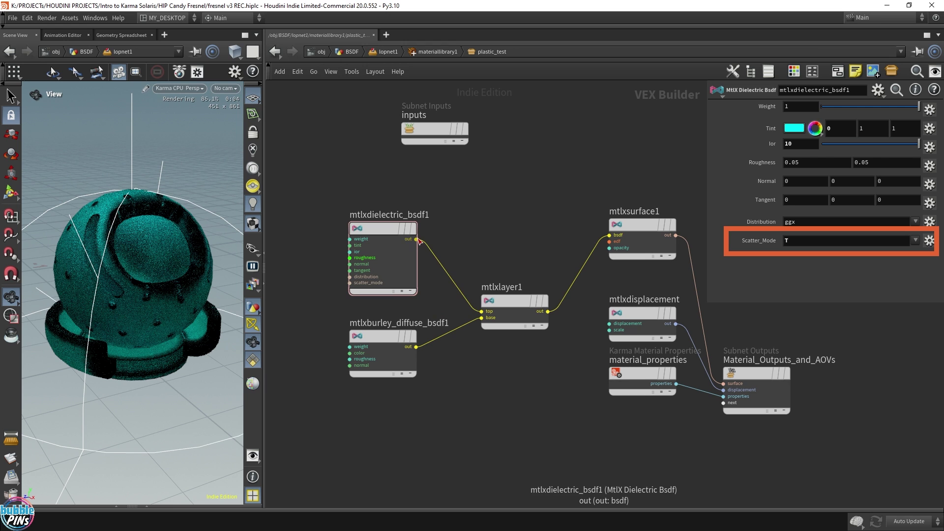
{"action": "left_click_drag", "start_coordinate": [416, 240], "coordinate": [601, 232]}
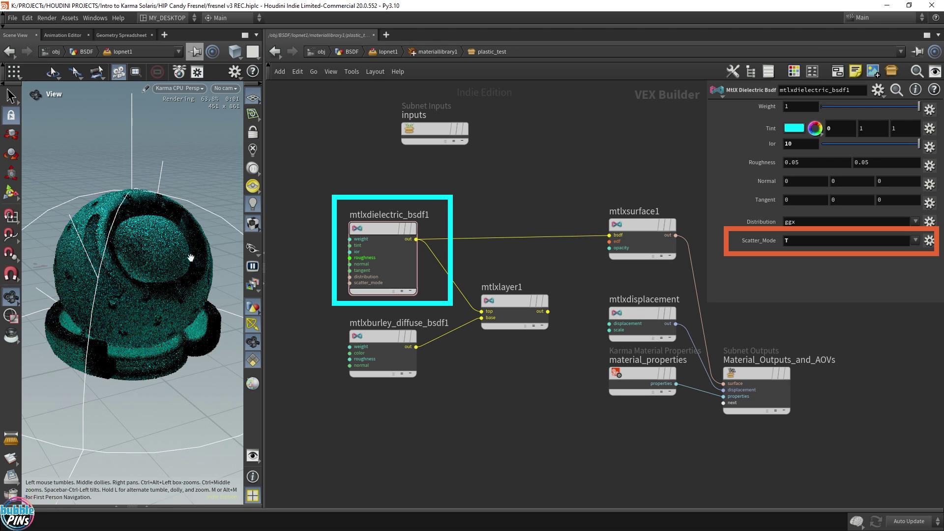
{"action": "left_click_drag", "start_coordinate": [177, 285], "coordinate": [167, 288]}
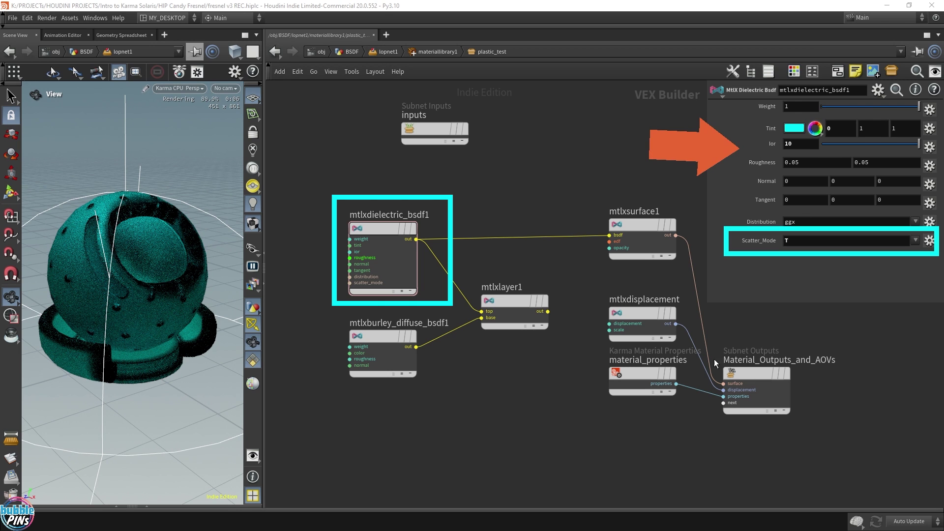
- Revert the dielectric's Ior to its default of 1.5 and inspect the shader ball
{"action": "right_click", "coordinate": [774, 149]}
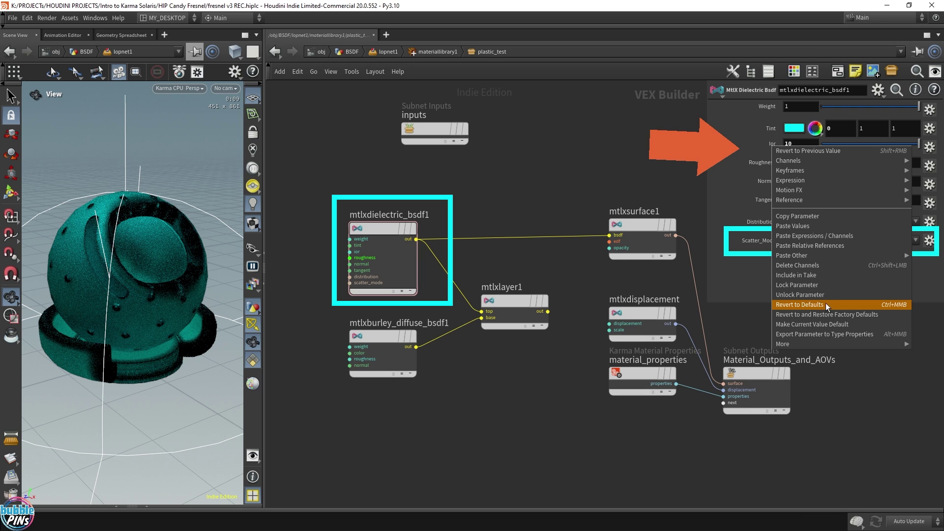
{"action": "left_click", "coordinate": [827, 306]}
{"action": "mouse_move", "coordinate": [179, 253]}
{"action": "left_mouse_down"}
{"action": "mouse_move", "coordinate": [170, 349]}
{"action": "mouse_move", "coordinate": [139, 280]}
{"action": "mouse_move", "coordinate": [122, 290]}
{"action": "mouse_move", "coordinate": [123, 314]}
{"action": "mouse_move", "coordinate": [138, 238]}
{"action": "mouse_move", "coordinate": [169, 303]}
{"action": "left_mouse_up"}
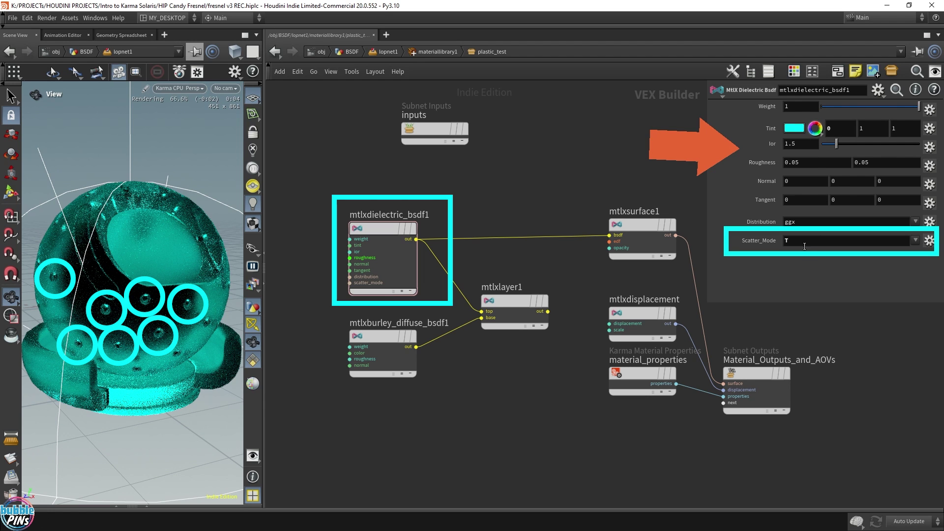
- Switch the dielectric's Scatter_Mode to R and back to T to compare reflection with transmission on the shader ball
{"action": "left_click", "coordinate": [915, 240]}
{"action": "left_click", "coordinate": [917, 251]}
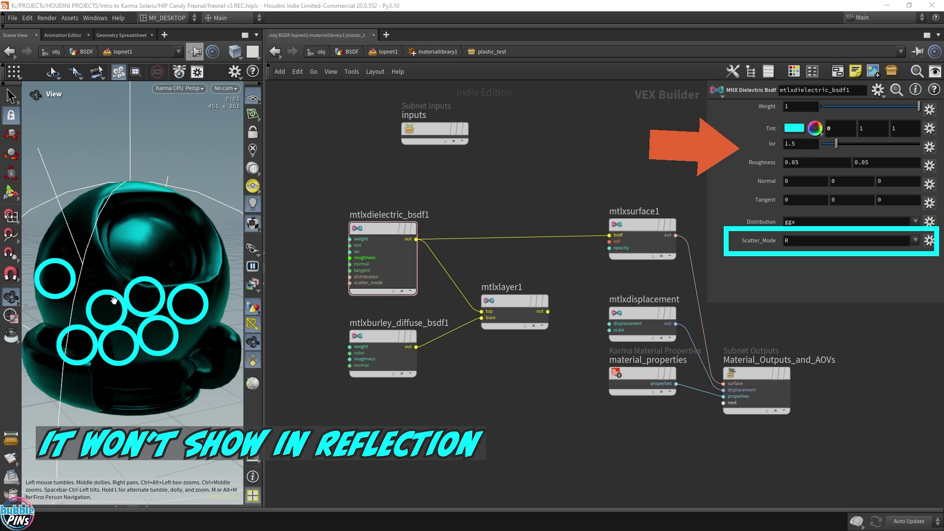
{"action": "left_click", "coordinate": [914, 240]}
{"action": "left_click", "coordinate": [908, 275]}
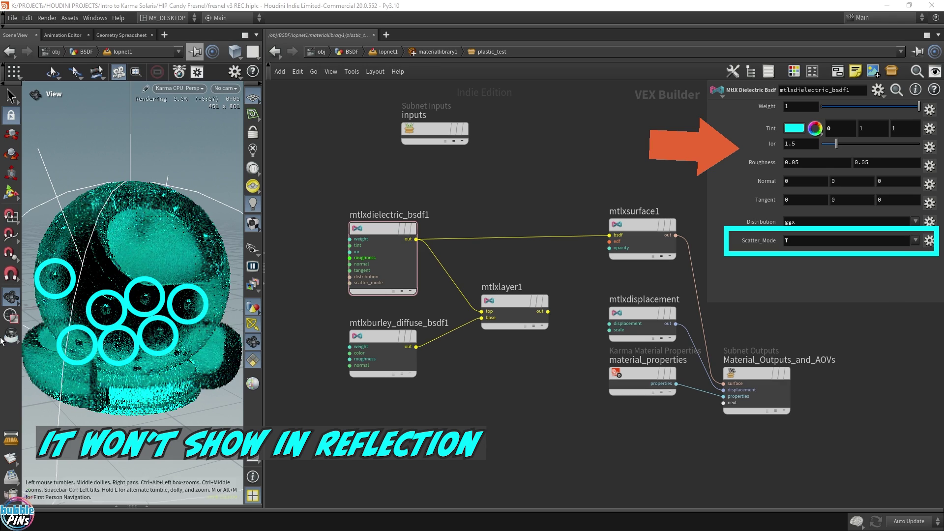
{"action": "left_click_drag", "start_coordinate": [98, 281], "coordinate": [132, 274]}
{"action": "mouse_move", "coordinate": [132, 274]}
{"action": "middle_mouse_down"}
{"action": "mouse_move", "coordinate": [173, 251]}
{"action": "mouse_move", "coordinate": [211, 310]}
{"action": "middle_mouse_up"}
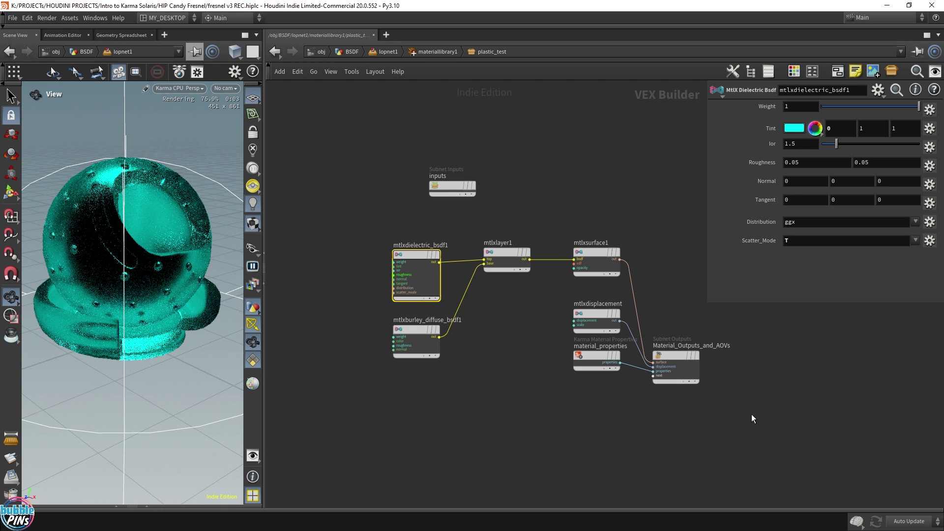
- Set mtlxdielectric_bsdf1's Scatter_Mode to R and check the layered red material
{"action": "left_click", "coordinate": [915, 240]}
{"action": "left_click", "coordinate": [916, 251]}
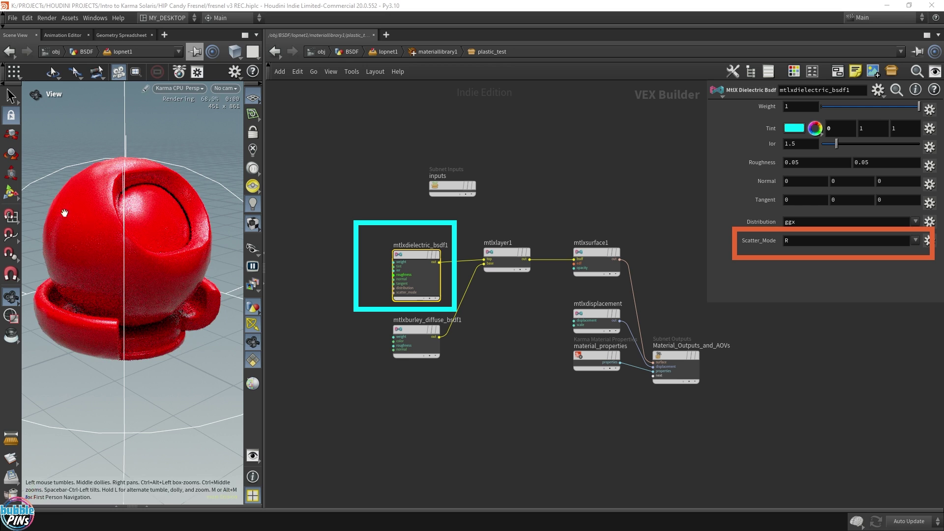
{"action": "left_click_drag", "start_coordinate": [167, 271], "coordinate": [163, 271]}
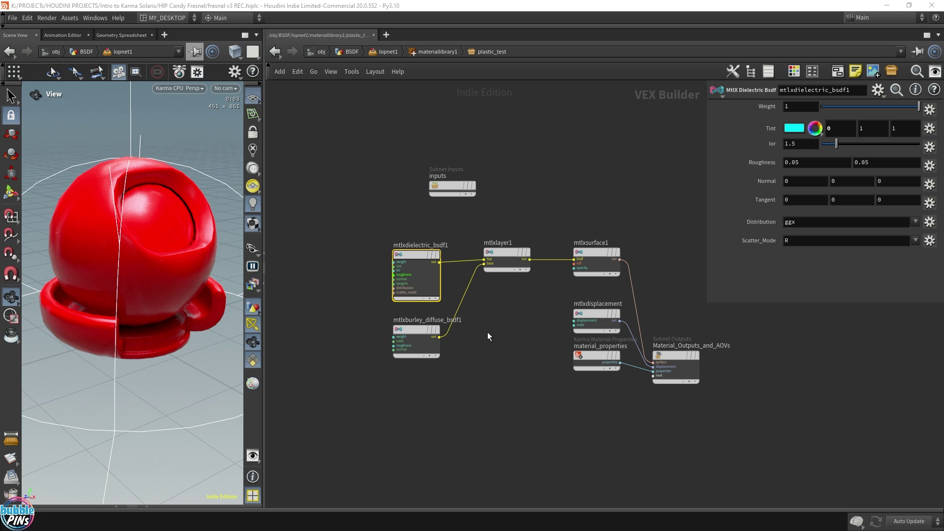
- Move mtlxlayer1 down beside the Burley diffuse node and add a MtlX Mix node above it
{"action": "left_click_drag", "start_coordinate": [503, 251], "coordinate": [502, 333]}
{"action": "key", "text": "Tab"}
{"action": "type", "text": "mtlx mix"}
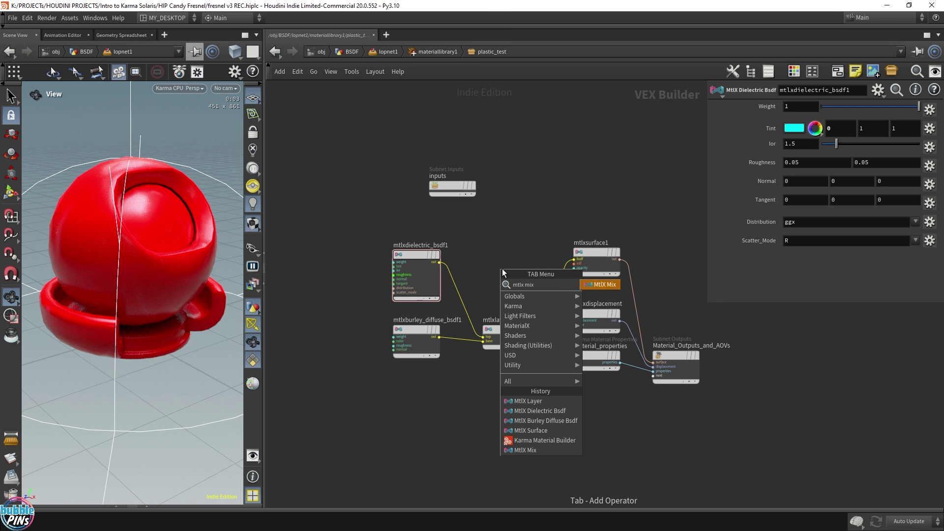
{"action": "key", "text": "Return"}
{"action": "left_click", "coordinate": [502, 269]}
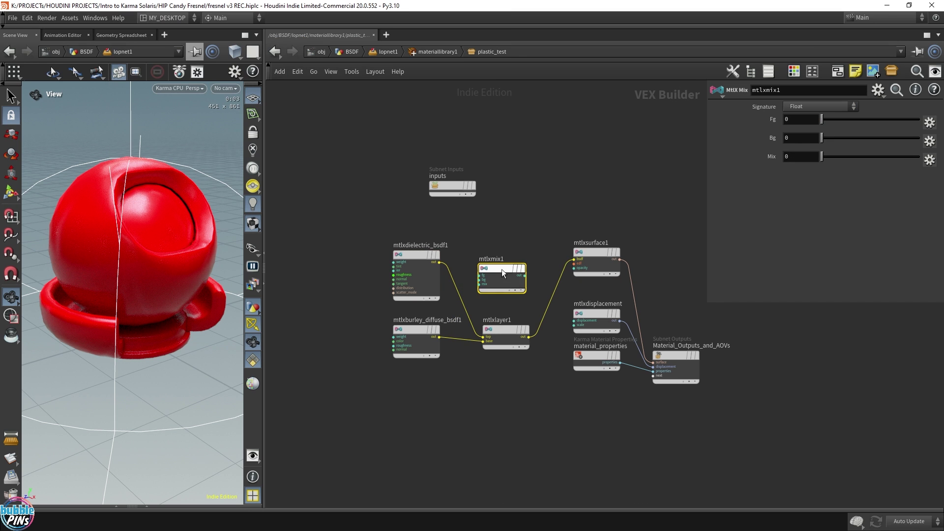
- Wire the dielectric into mtlxmix1's fg and the Burley diffuse into bg, and connect the mix to mtlxsurface1's bsdf input
{"action": "scroll", "coordinate": [508, 256], "scroll_direction": "up", "scroll_amount": 5}
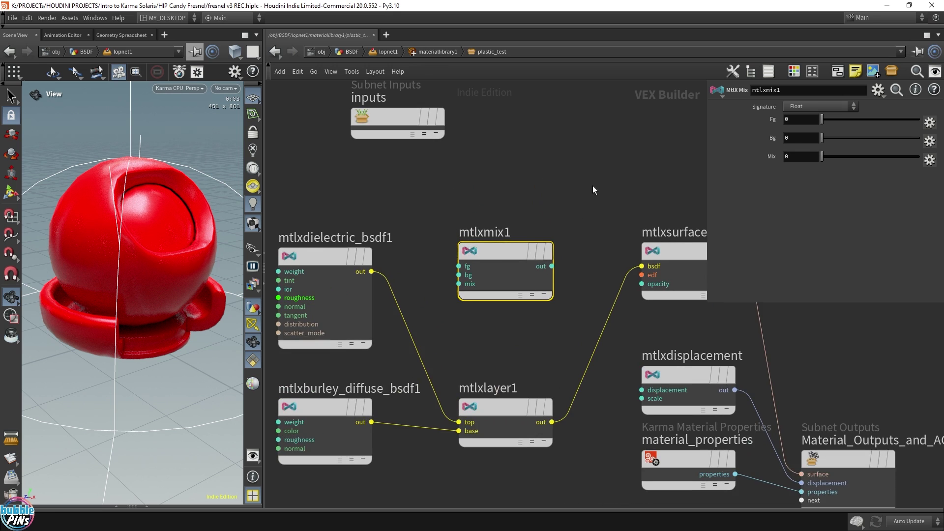
{"action": "mouse_move", "coordinate": [389, 236]}
{"action": "left_mouse_down"}
{"action": "mouse_move", "coordinate": [477, 230]}
{"action": "mouse_move", "coordinate": [427, 367]}
{"action": "left_mouse_up"}
{"action": "left_click", "coordinate": [390, 386]}
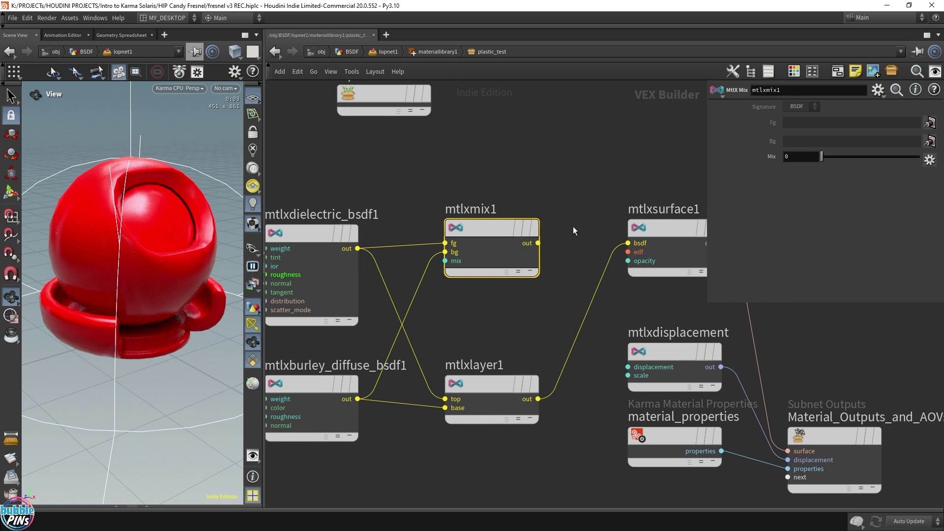
{"action": "left_click_drag", "start_coordinate": [537, 243], "coordinate": [603, 243]}
{"action": "middle_click_drag", "start_coordinate": [496, 327], "coordinate": [519, 318]}
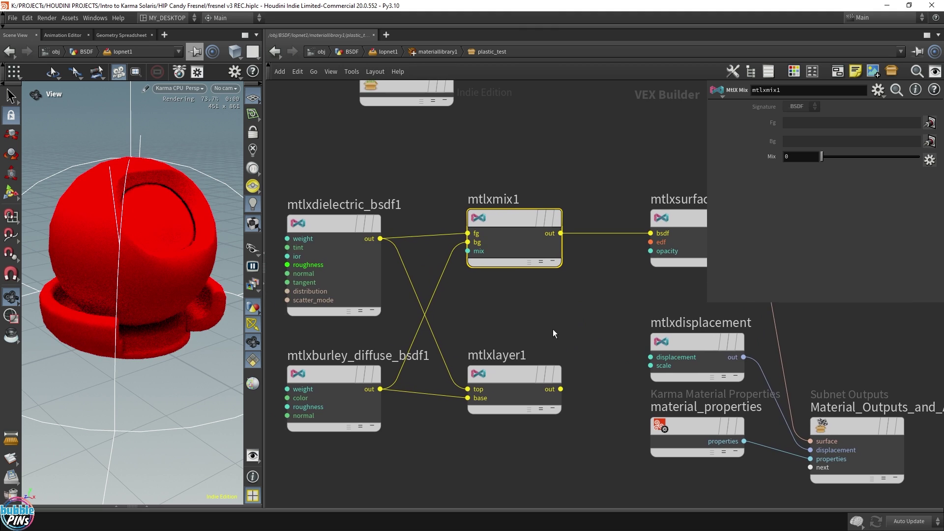
{"action": "left_click", "coordinate": [334, 224]}
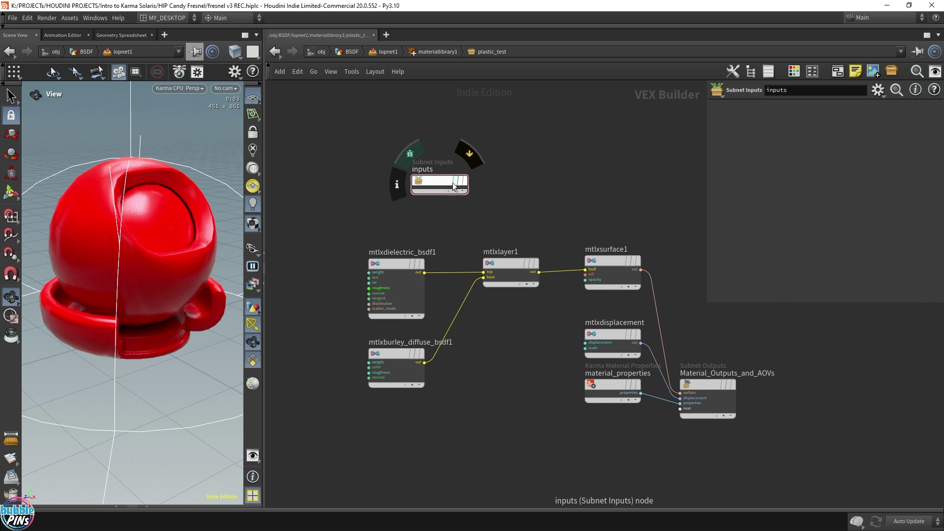
- Rearrange the network by moving mtlxdielectric_bsdf1 further away from mtlxlayer1 and the inputs node above Material_Outputs_and_AOVs
{"action": "middle_click_drag", "start_coordinate": [433, 172], "coordinate": [544, 200]}
{"action": "left_click_drag", "start_coordinate": [543, 199], "coordinate": [320, 188]}
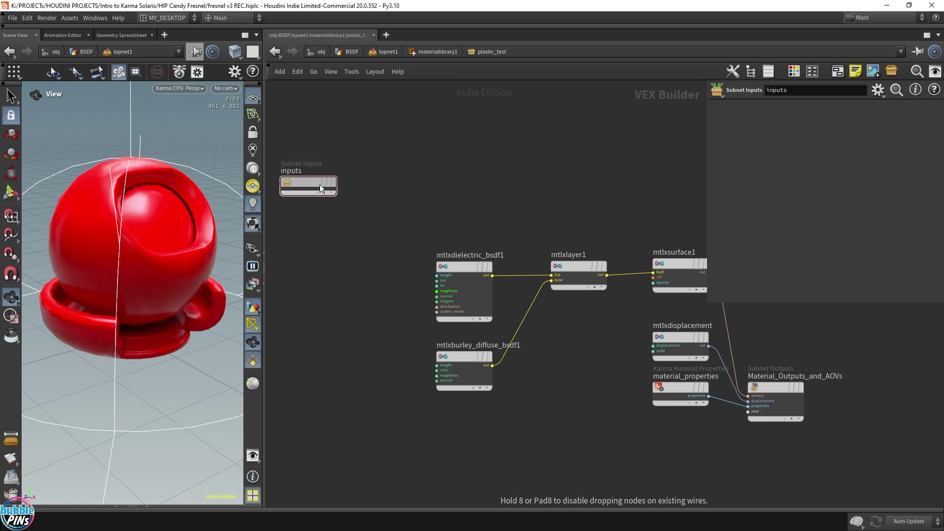
{"action": "middle_click_drag", "start_coordinate": [528, 270], "coordinate": [517, 312]}
{"action": "left_click_drag", "start_coordinate": [447, 242], "coordinate": [342, 310]}
{"action": "left_click_drag", "start_coordinate": [300, 222], "coordinate": [770, 344]}
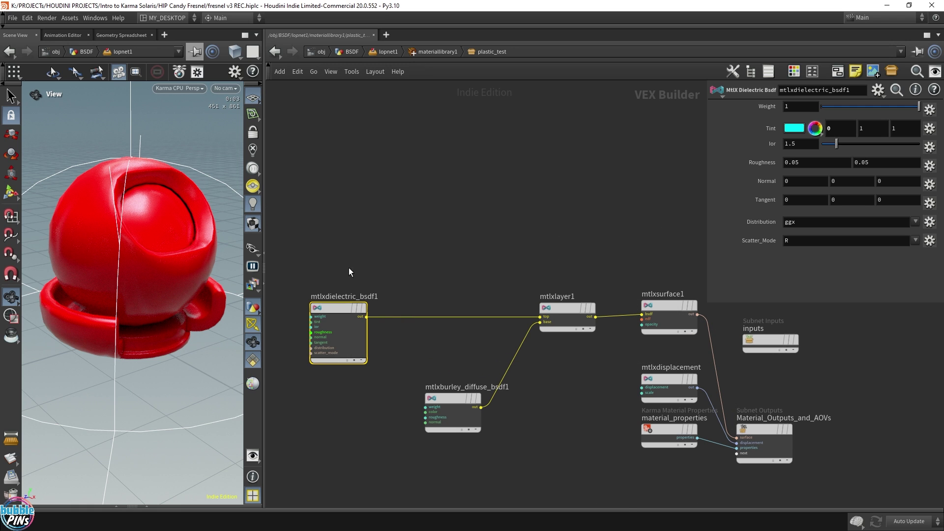
- Duplicate mtlxdielectric_bsdf1 above the original and add a second MtlX Layer node beside the copy
{"action": "left_click_drag", "start_coordinate": [341, 309], "coordinate": [340, 198], "text": "alt"}
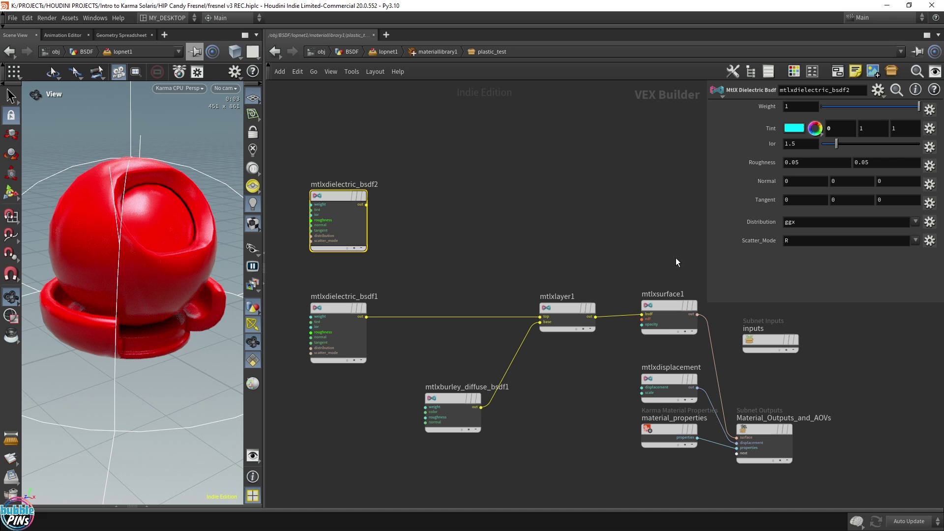
{"action": "left_click", "coordinate": [432, 253]}
{"action": "key", "text": "Tab"}
{"action": "type", "text": "mtlx lay"}
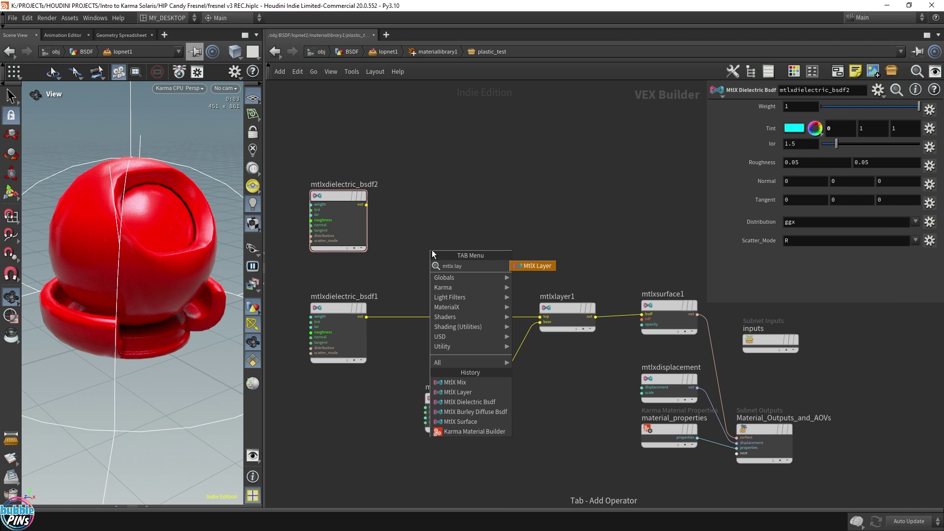
{"action": "key", "text": "Return"}
{"action": "left_click", "coordinate": [432, 249]}
{"action": "scroll", "coordinate": [367, 228], "scroll_direction": "up", "scroll_amount": 2}
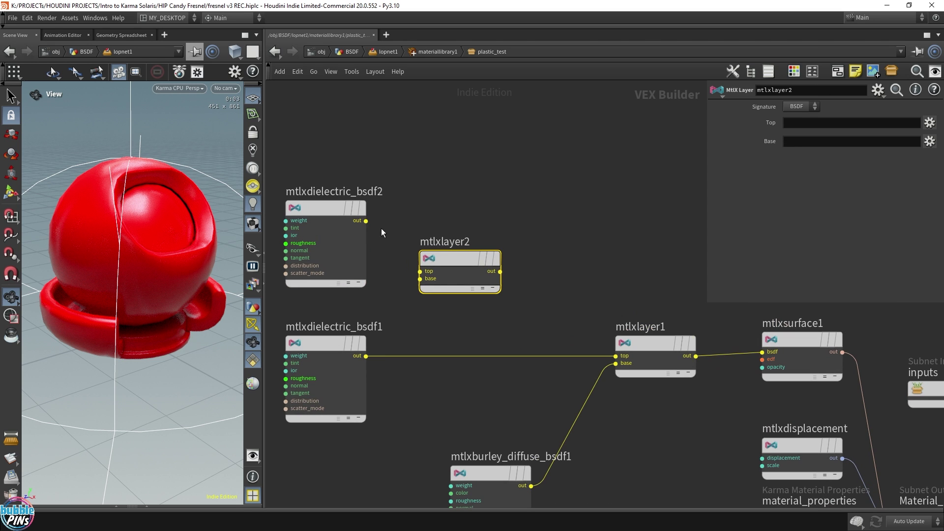
- Wire mtlxdielectric_bsdf2 into mtlxlayer2's top and mtlxdielectric_bsdf1 into its base, and connect mtlxlayer2 to mtlxsurface1's bsdf input
{"action": "left_click_drag", "start_coordinate": [366, 221], "coordinate": [420, 271]}
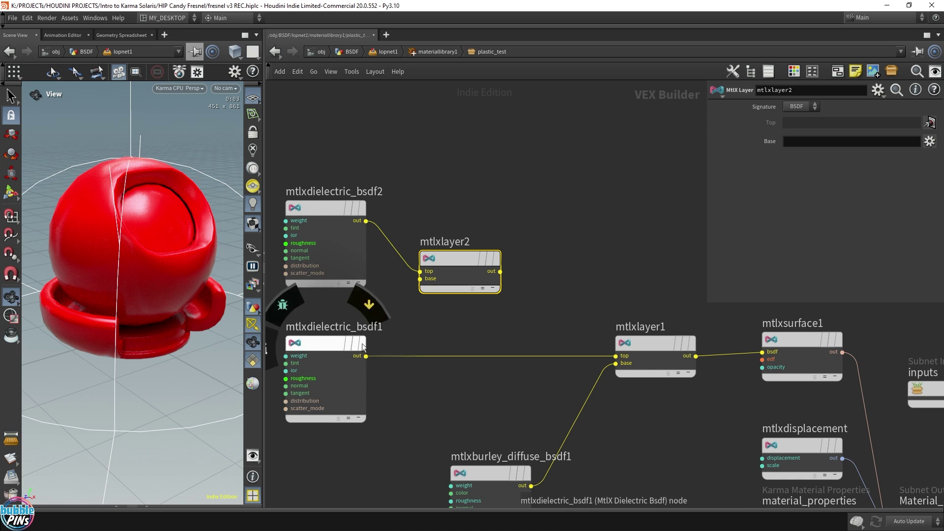
{"action": "left_click", "coordinate": [420, 279]}
{"action": "left_click", "coordinate": [365, 356]}
{"action": "left_click", "coordinate": [500, 271]}
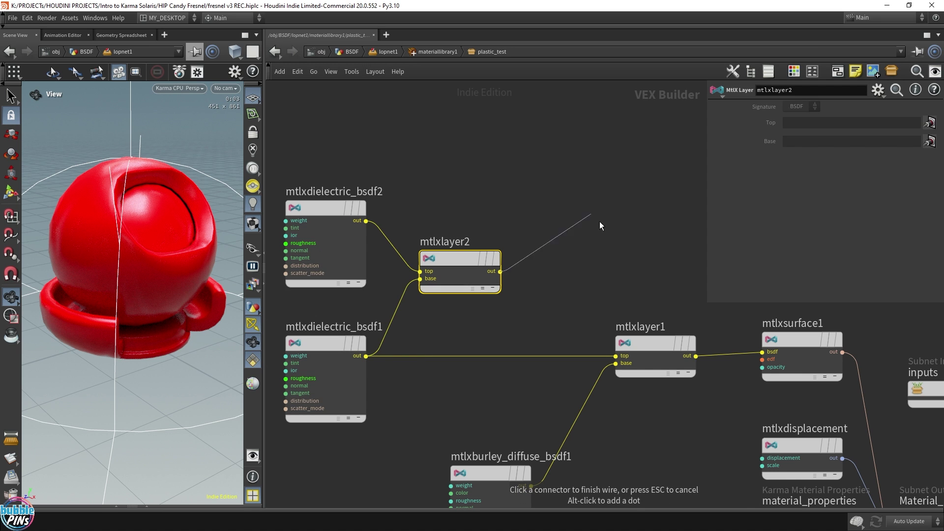
{"action": "left_click", "coordinate": [775, 346]}
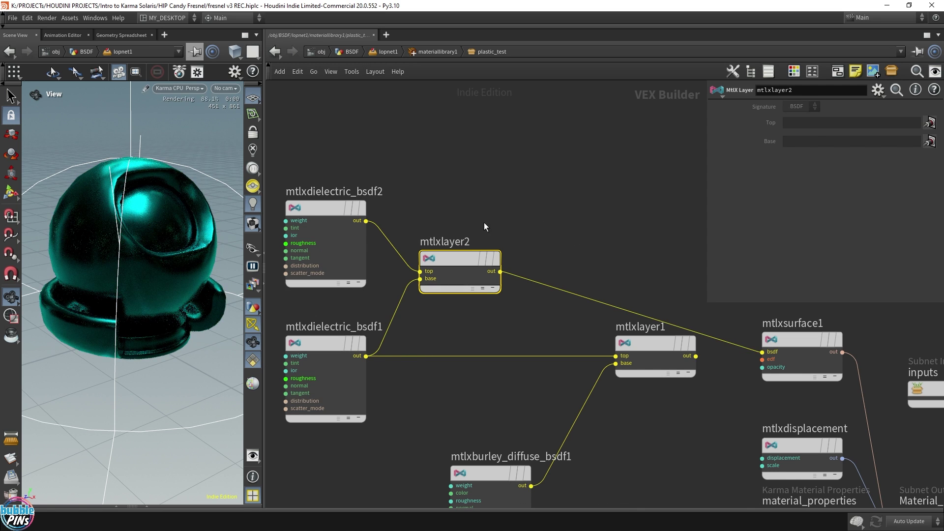
- Set mtlxdielectric_bsdf1's Tint to the muted teal swatch (0.075, 0.3, 0.3)
{"action": "key", "text": "Up"}
{"action": "left_click", "coordinate": [312, 370]}
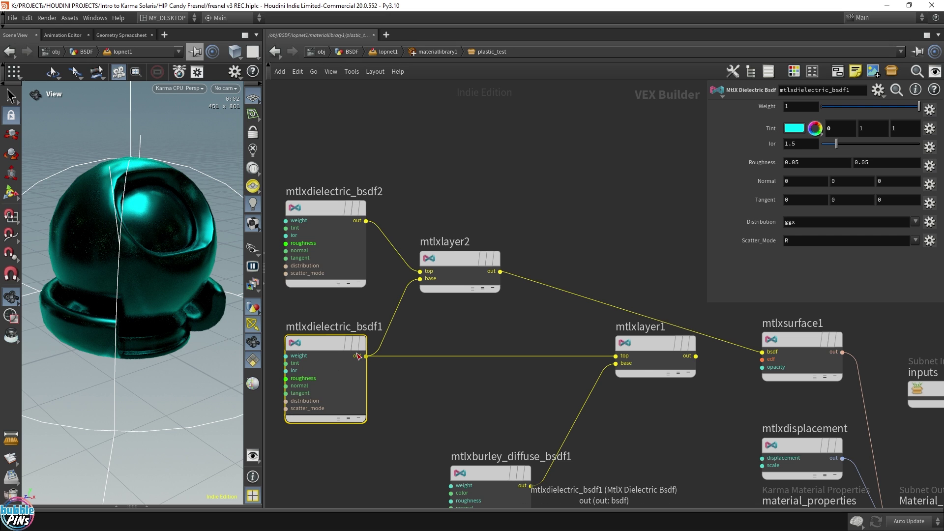
{"action": "left_click", "coordinate": [794, 129]}
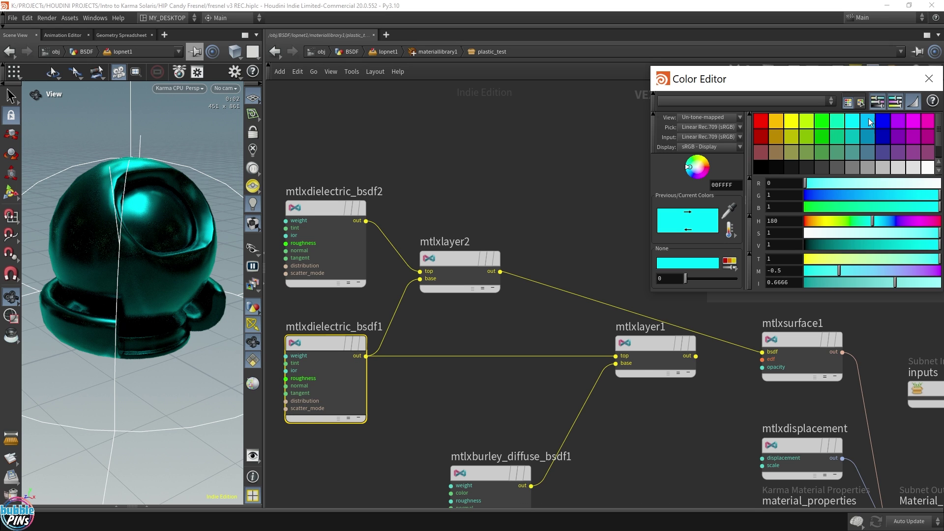
{"action": "left_click", "coordinate": [853, 155]}
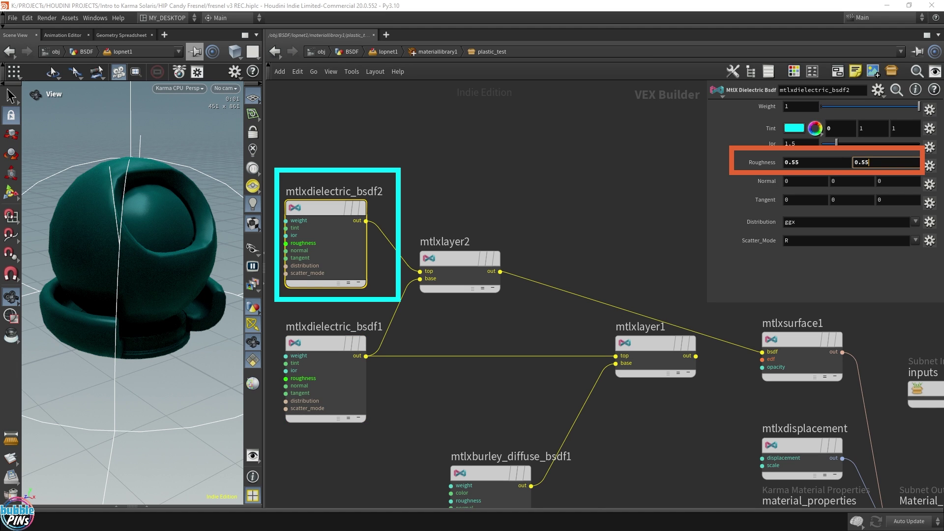
- Set mtlxdielectric_bsdf1's Tint to pure red (1, 0, 0) and its Scatter_Mode to T
{"action": "left_click", "coordinate": [326, 379]}
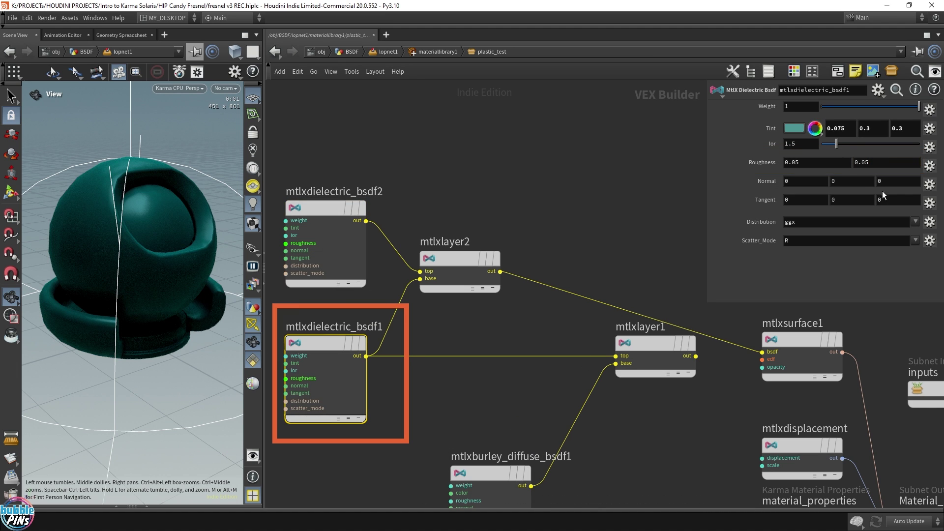
{"action": "left_click", "coordinate": [794, 129]}
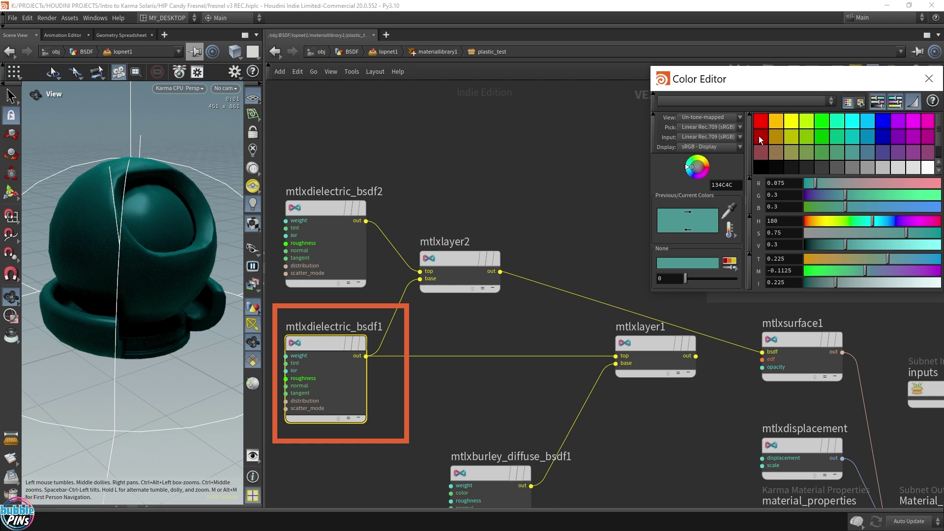
{"action": "left_click", "coordinate": [761, 122]}
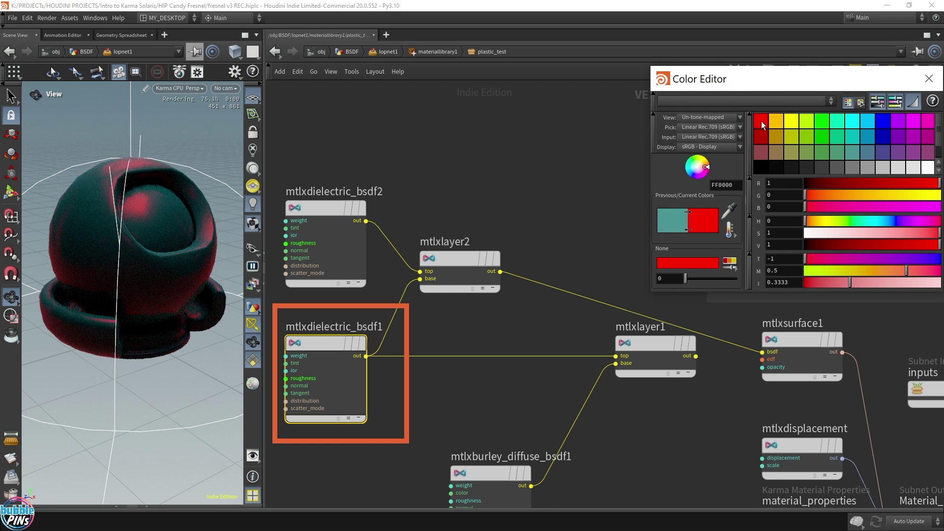
{"action": "left_click", "coordinate": [929, 79]}
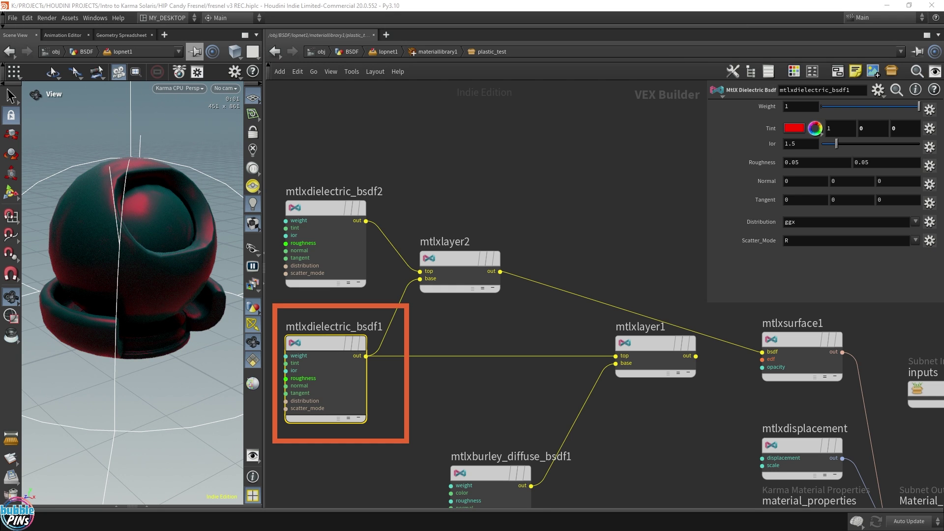
{"action": "left_click", "coordinate": [915, 240]}
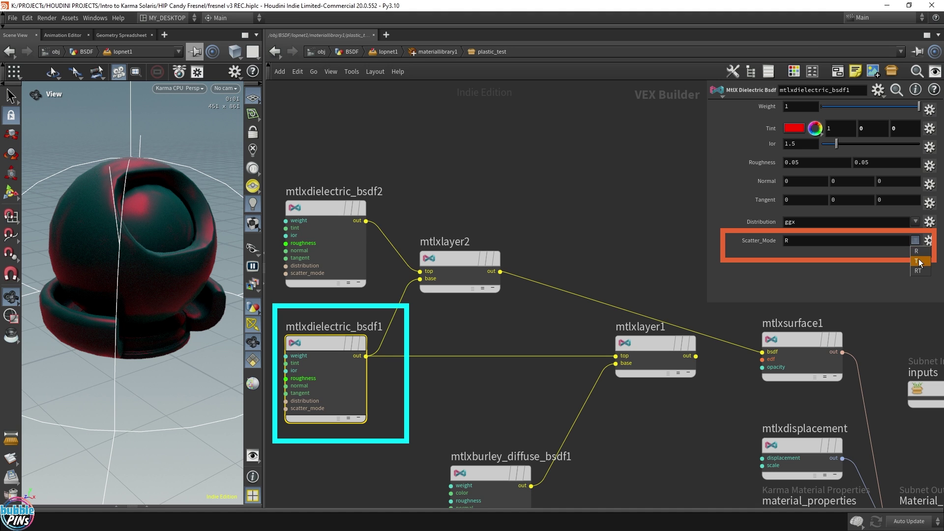
{"action": "left_click", "coordinate": [919, 260]}
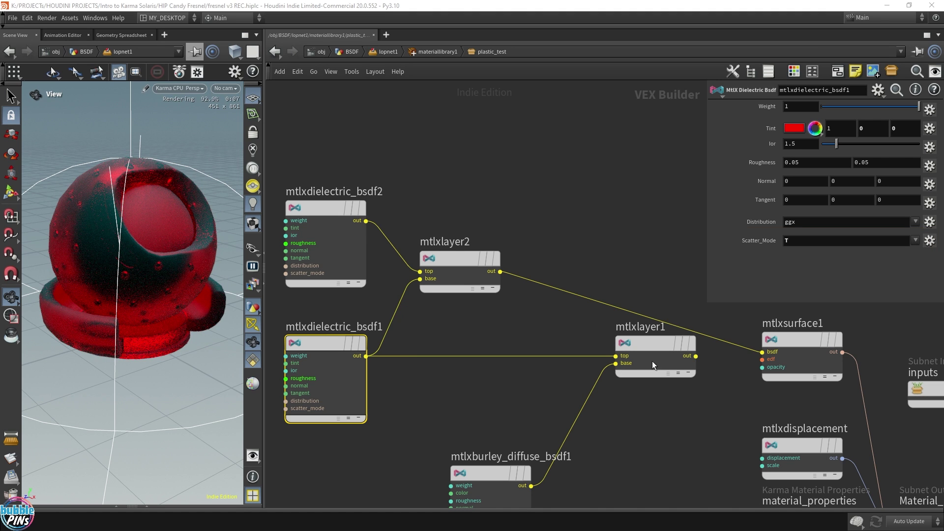
- Feed mtlxlayer2 into mtlxlayer1's top, reconnect mtlxlayer1 to mtlxsurface1's bsdf, and align mtlxlayer2 and the Burley diffuse in the chain
{"action": "left_click", "coordinate": [496, 275]}
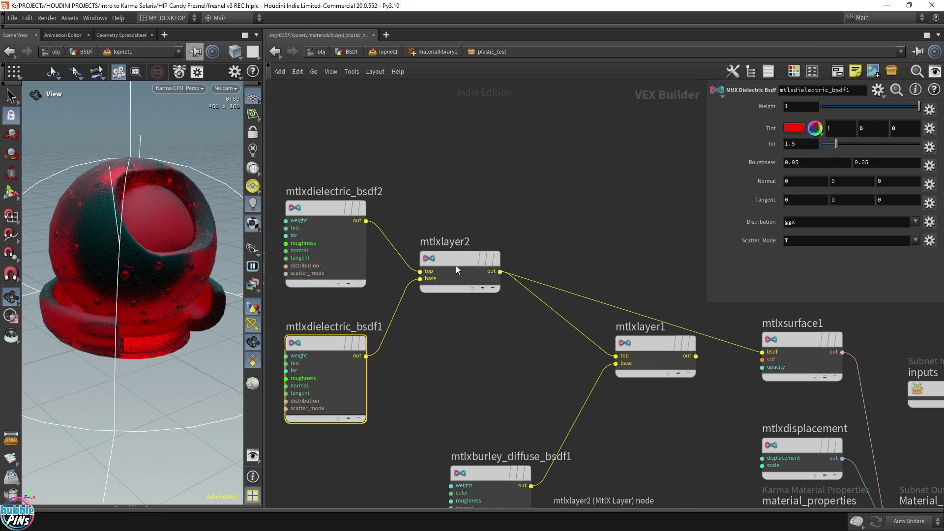
{"action": "left_click_drag", "start_coordinate": [456, 265], "coordinate": [478, 341]}
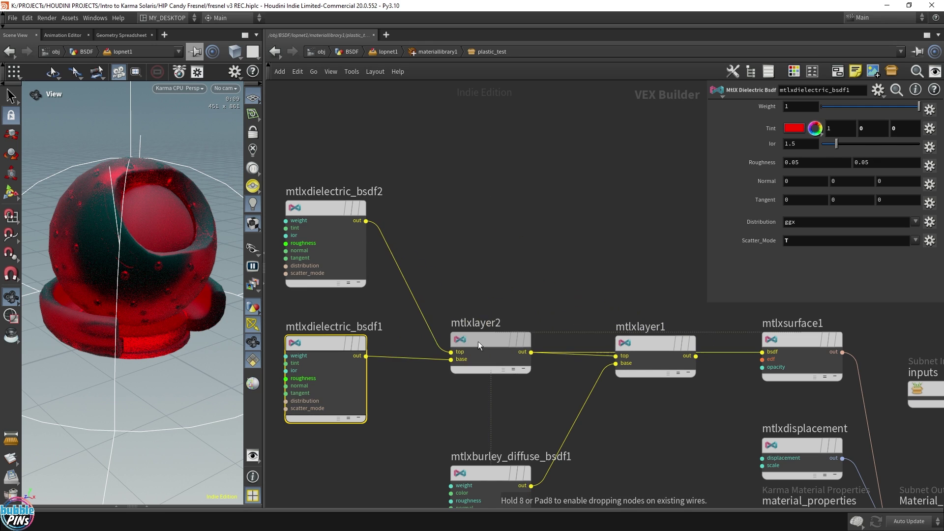
{"action": "left_click", "coordinate": [695, 356]}
{"action": "left_click", "coordinate": [773, 352]}
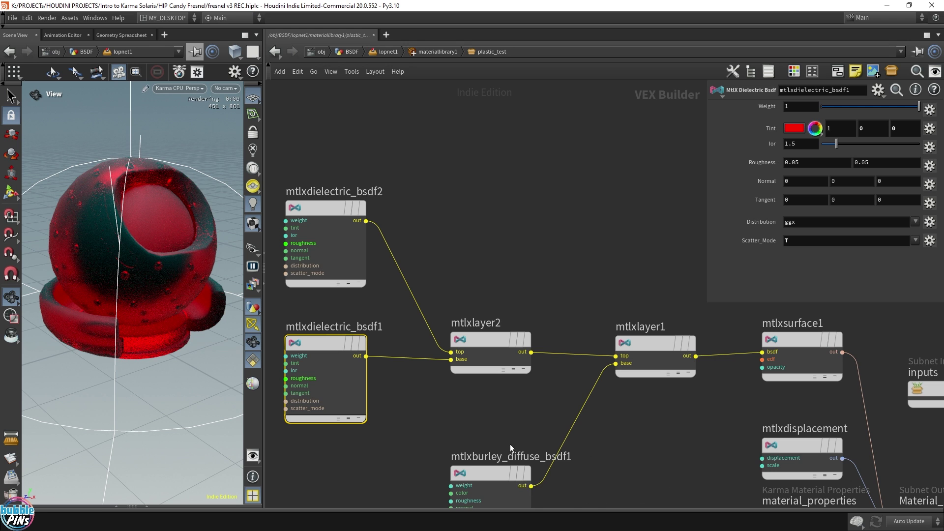
{"action": "left_click_drag", "start_coordinate": [492, 473], "coordinate": [492, 446]}
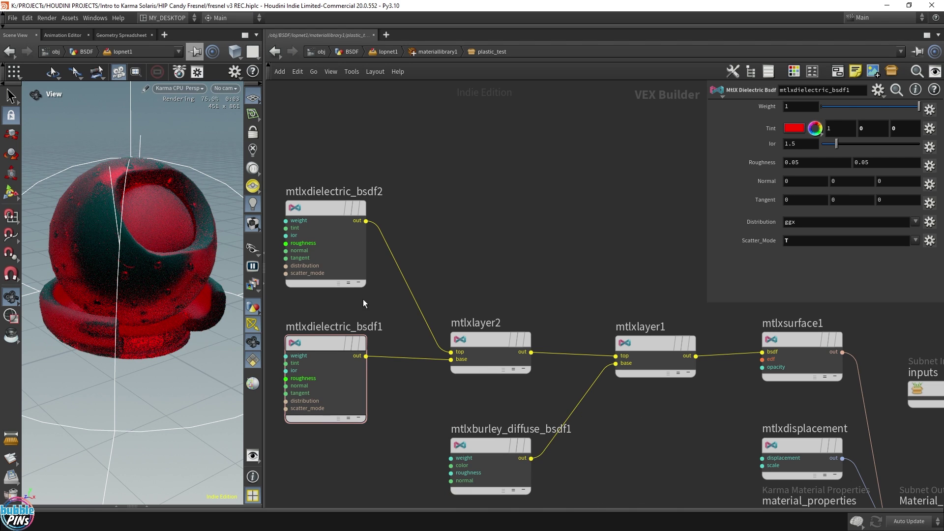
- Review the parameters of mtlxdielectric_bsdf1, mtlxdielectric_bsdf2 and the Burley diffuse node in turn
{"action": "left_click_drag", "start_coordinate": [375, 301], "coordinate": [300, 432]}
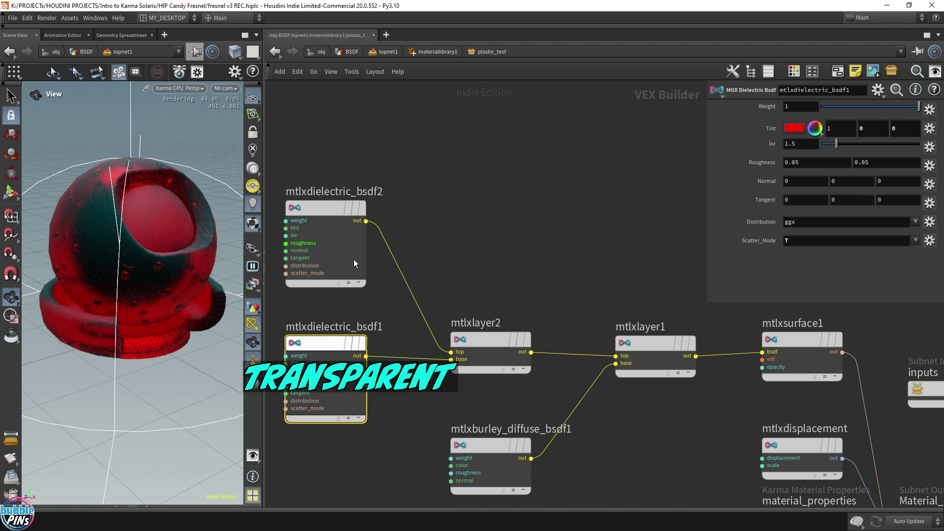
{"action": "left_click_drag", "start_coordinate": [375, 157], "coordinate": [326, 264]}
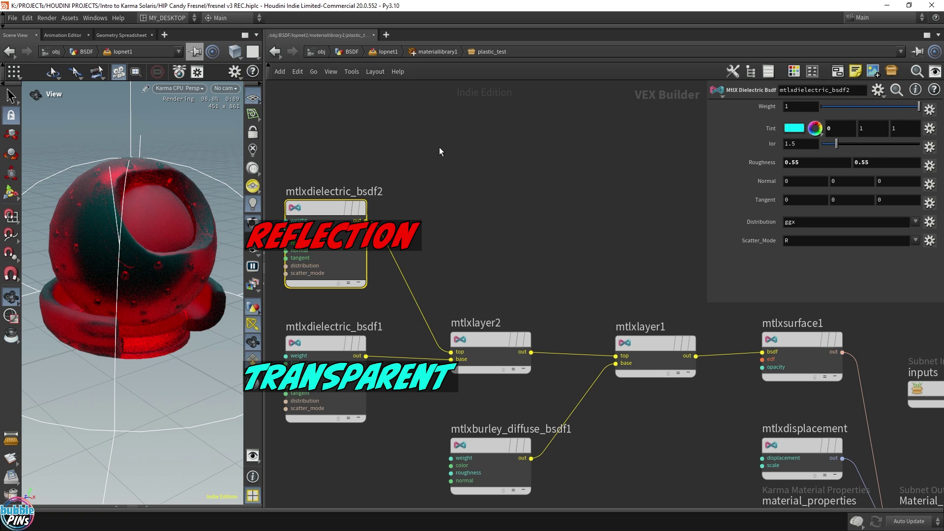
{"action": "left_click_drag", "start_coordinate": [423, 405], "coordinate": [572, 500]}
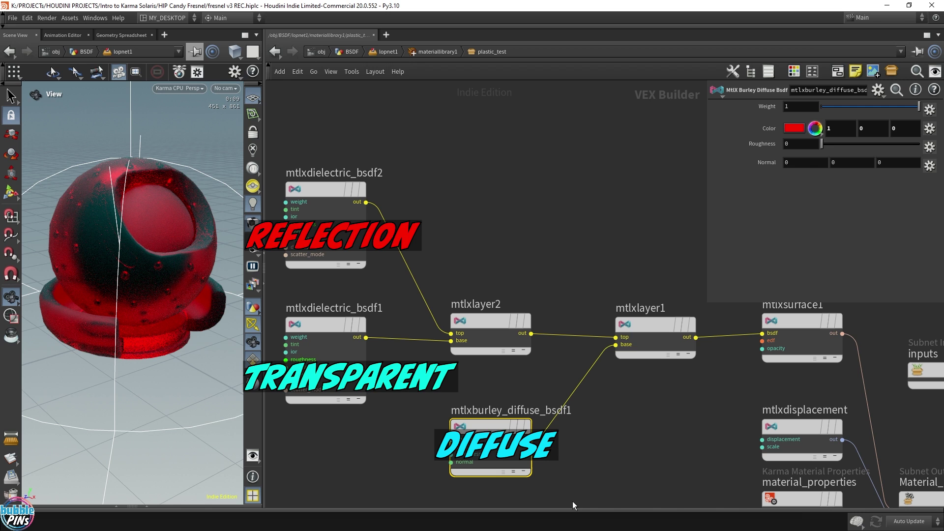
- Try magenta and red as the Burley diffuse's Color, and settle on orange (1, 0.5, 0)
{"action": "left_click", "coordinate": [792, 129]}
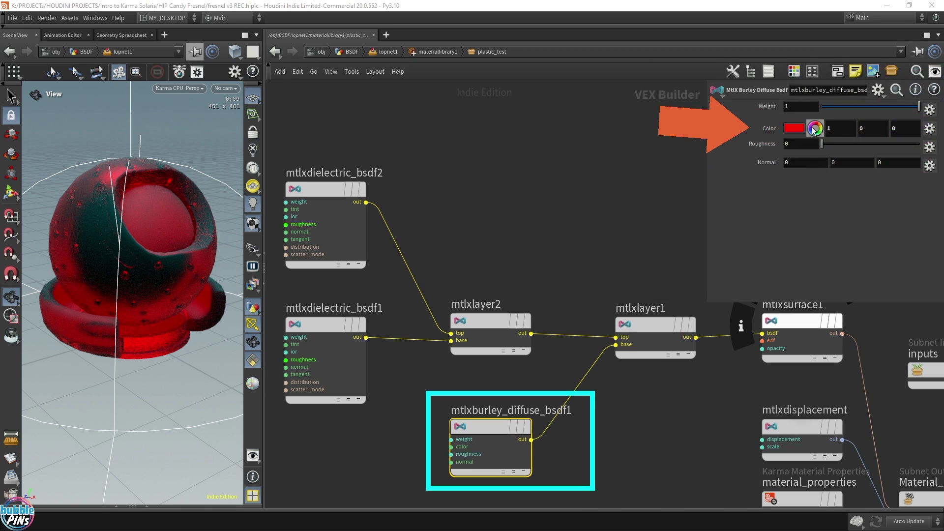
{"action": "left_click", "coordinate": [797, 130]}
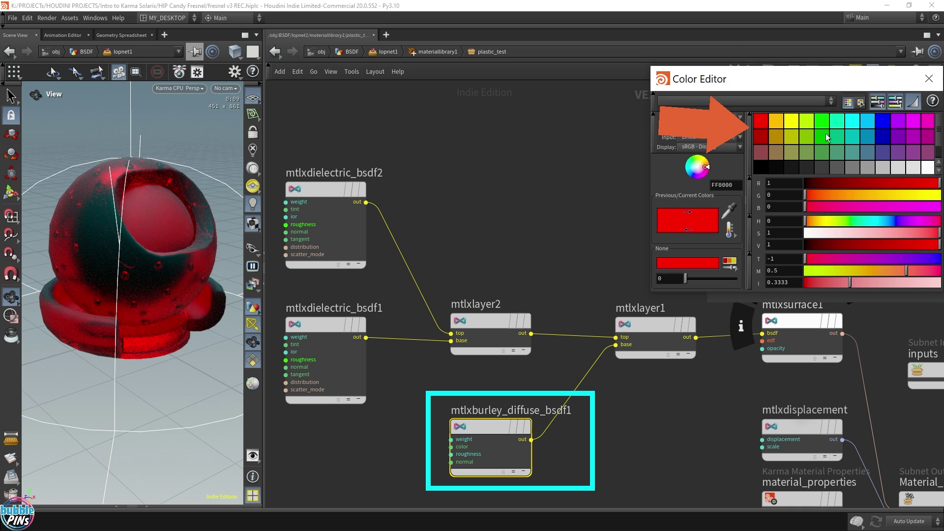
{"action": "left_click", "coordinate": [828, 138]}
{"action": "left_click_drag", "start_coordinate": [799, 81], "coordinate": [441, 57]}
{"action": "left_click", "coordinate": [592, 94]}
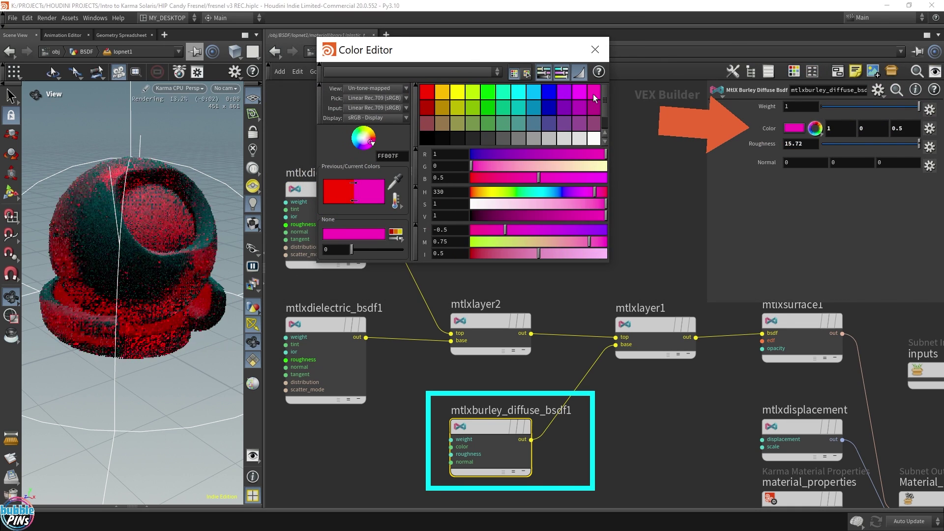
{"action": "left_click", "coordinate": [427, 92]}
{"action": "left_click", "coordinate": [447, 92]}
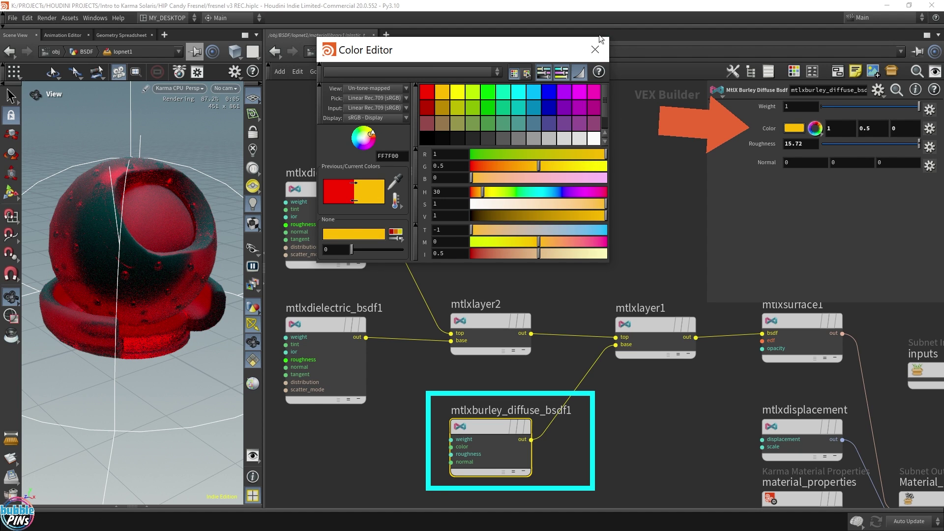
{"action": "left_click", "coordinate": [600, 51]}
- Add a MtlX Mix node to the plastic_test network and place it above mtlxlayer1
{"action": "left_click", "coordinate": [336, 350]}
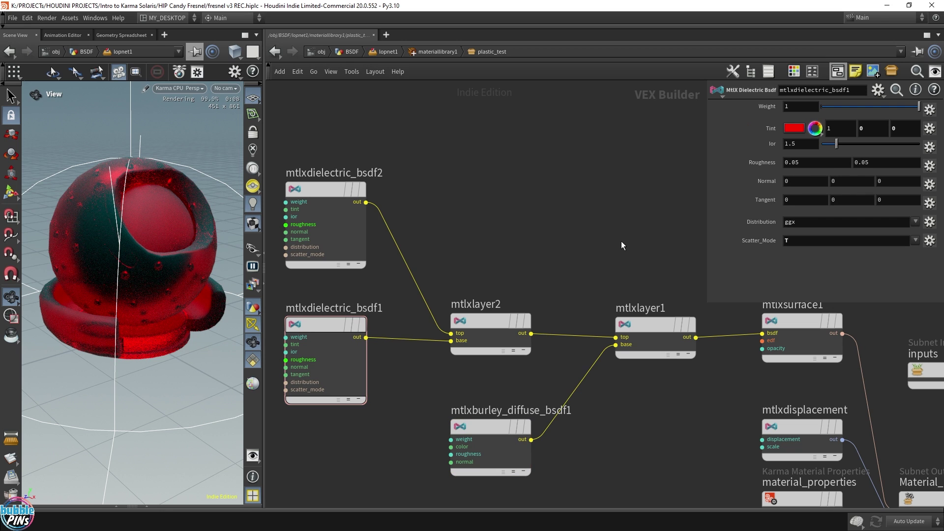
{"action": "key", "text": "Tab"}
{"action": "type", "text": "mix"}
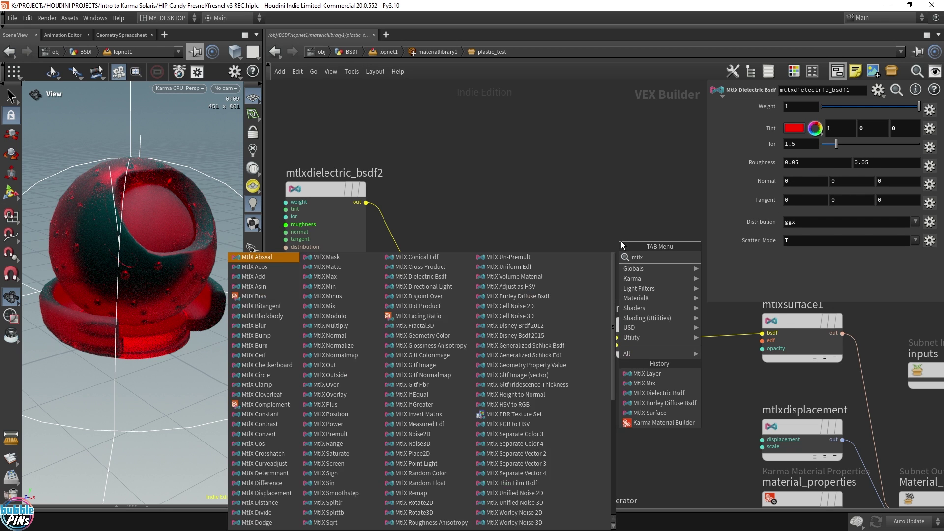
{"action": "key", "text": "Return"}
{"action": "left_click", "coordinate": [621, 241]}
{"action": "left_click_drag", "start_coordinate": [628, 238], "coordinate": [661, 226]}
- Wire mtlxlayer2 into mtlxmix1's fg input and mtlxburley_diffuse_bsdf1 into its bg input
{"action": "left_click", "coordinate": [531, 333]}
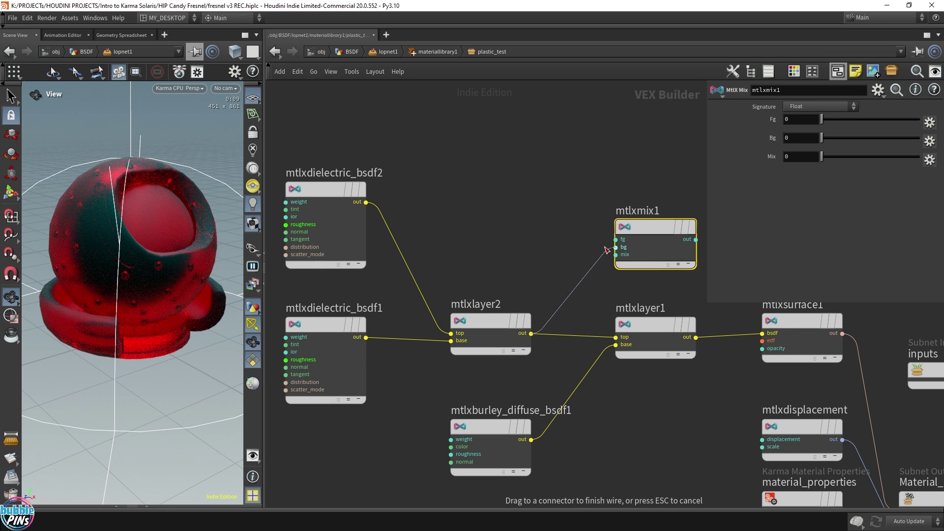
{"action": "left_click", "coordinate": [611, 248]}
{"action": "left_click", "coordinate": [615, 247]}
{"action": "left_click", "coordinate": [531, 439]}
{"action": "left_click_drag", "start_coordinate": [604, 444], "coordinate": [711, 198]}
- Put mtlxmix1 in line with mtlxsurface1, bypassing mtlxlayer1 and feeding the mix output into the surface's bsdf
{"action": "left_click_drag", "start_coordinate": [651, 246], "coordinate": [656, 324]}
{"action": "left_click", "coordinate": [664, 417]}
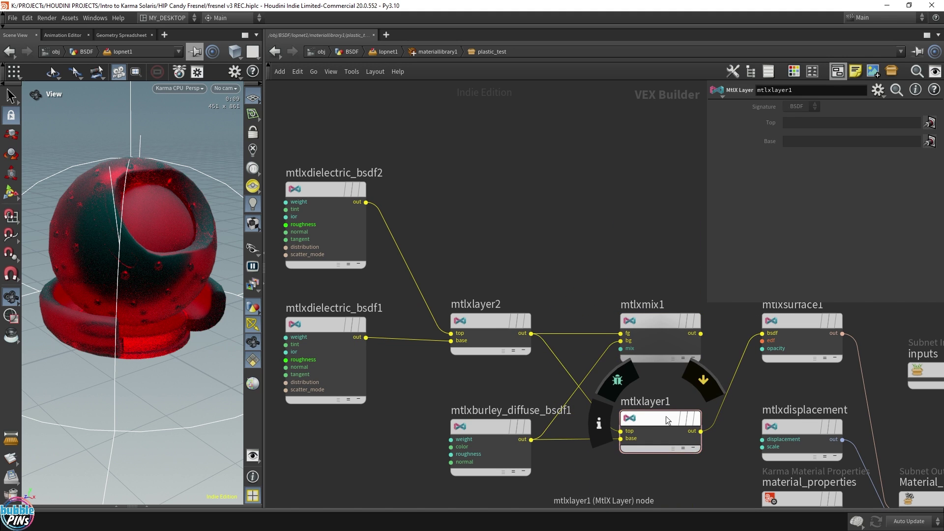
{"action": "left_click", "coordinate": [703, 381]}
{"action": "left_click", "coordinate": [701, 333]}
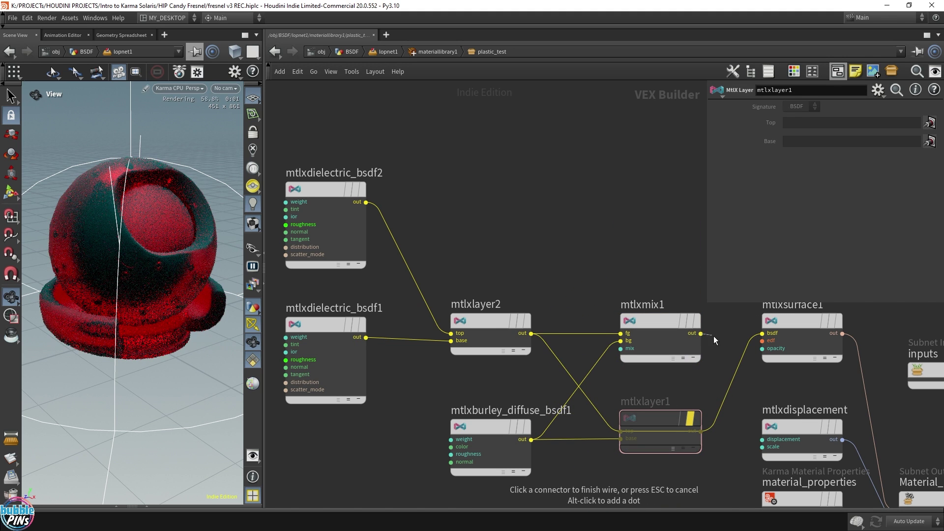
{"action": "left_click", "coordinate": [762, 333]}
- Compare mtlxmix1's blend with Mix at 1 and at 0, and settle on 0.5
{"action": "left_click", "coordinate": [659, 320]}
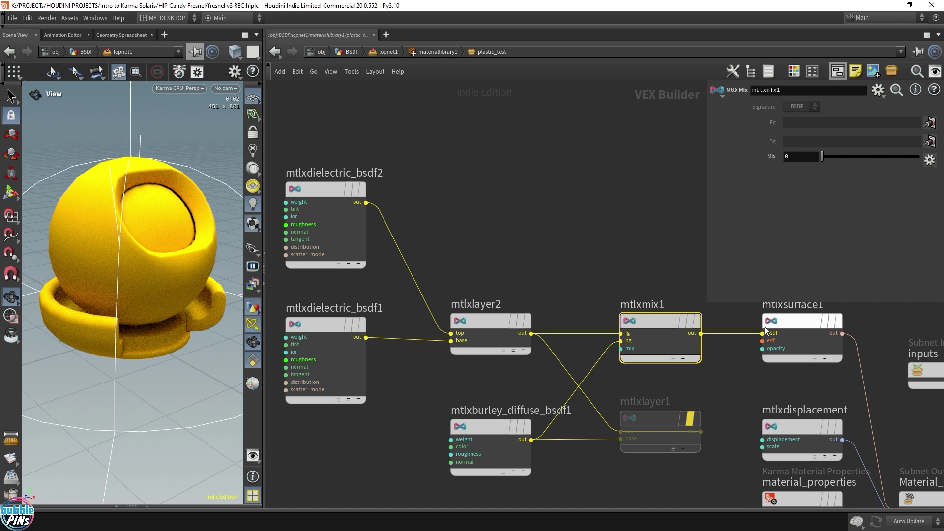
{"action": "left_click_drag", "start_coordinate": [828, 158], "coordinate": [910, 159]}
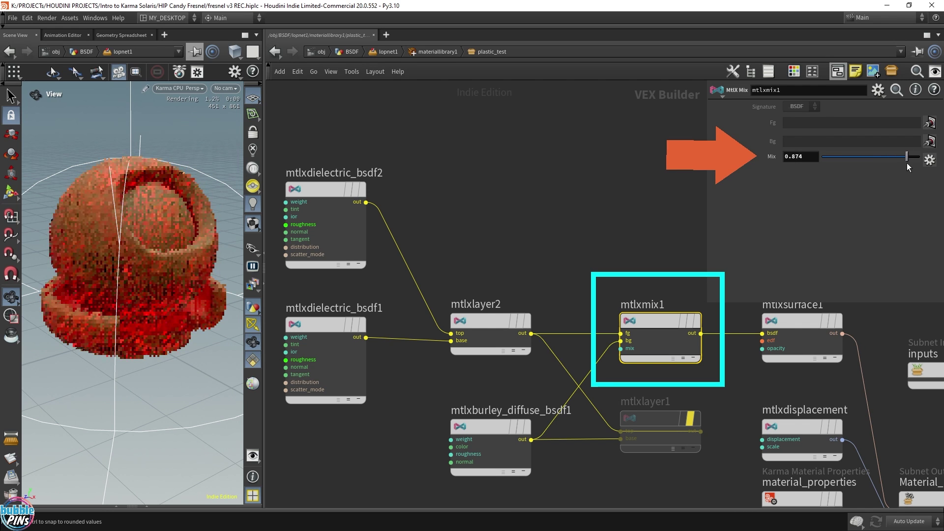
{"action": "left_click_drag", "start_coordinate": [138, 310], "coordinate": [146, 278]}
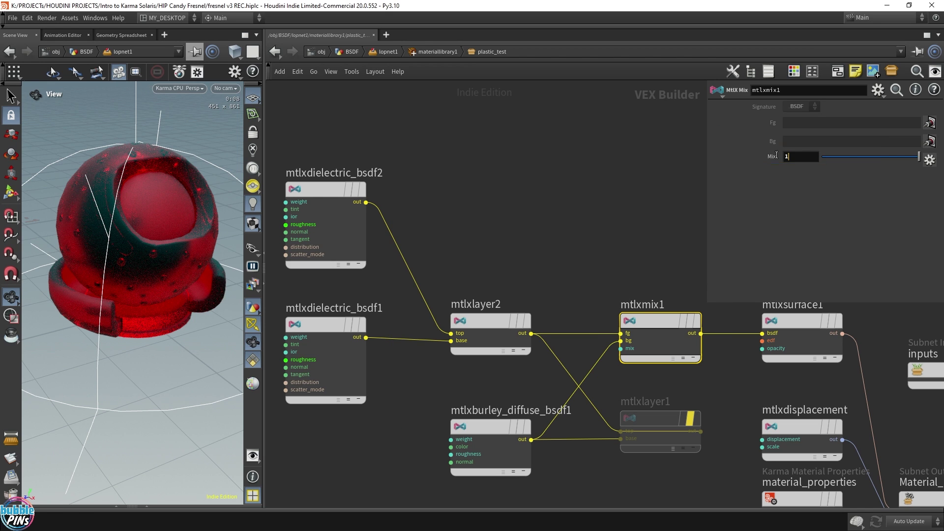
{"action": "left_click_drag", "start_coordinate": [801, 156], "coordinate": [766, 164]}
{"action": "type", "text": "0"}
{"action": "key", "text": "Return"}
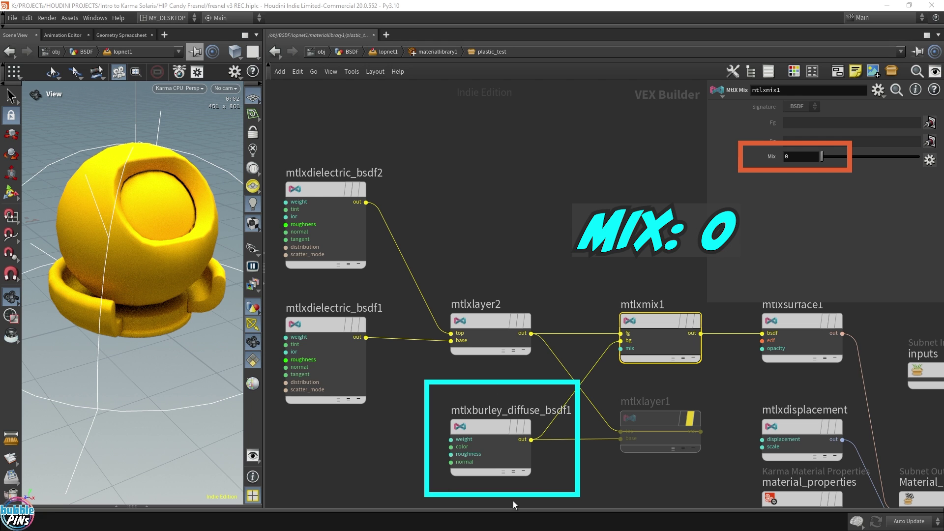
{"action": "type", "text": "0.5"}
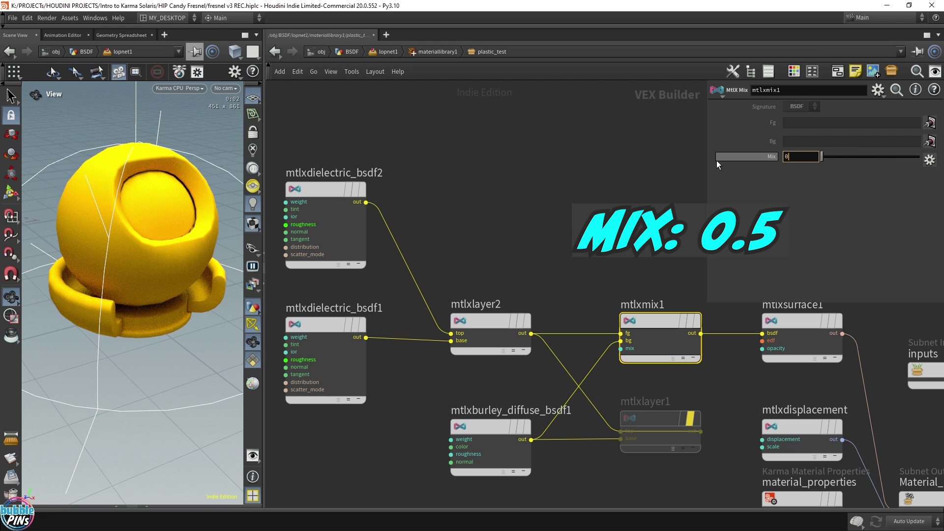
{"action": "key", "text": "Return"}
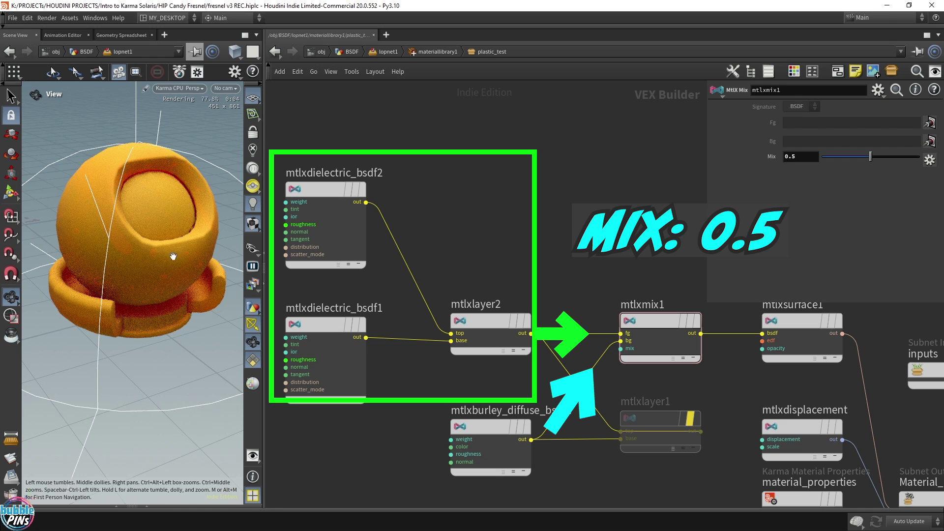
{"action": "left_click", "coordinate": [329, 327]}
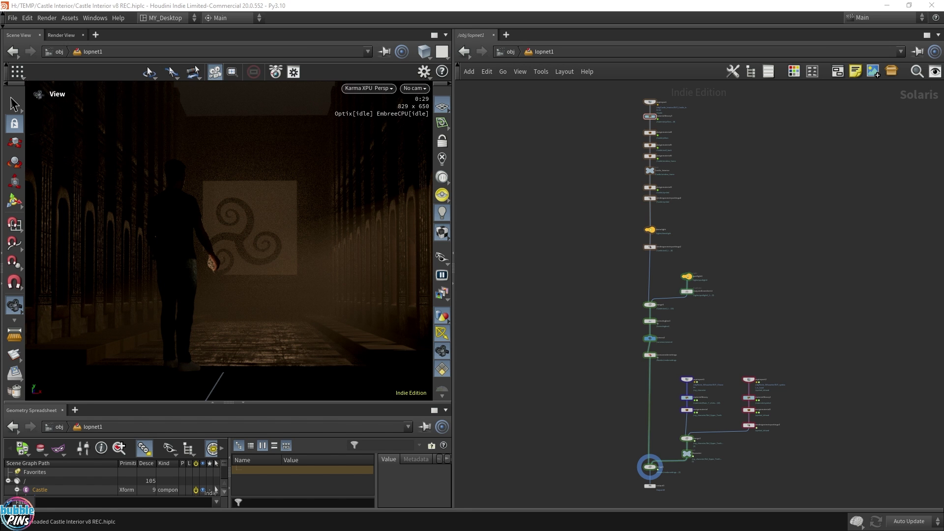
- Leave the castle scene's lopnet1 and open the Castle_Interior geometry network
{"action": "key", "text": "u"}
{"action": "scroll", "coordinate": [612, 276], "scroll_direction": "down", "scroll_amount": 5}
{"action": "double_click", "coordinate": [565, 270]}
{"action": "scroll", "coordinate": [261, 177], "scroll_direction": "down", "scroll_amount": 5}
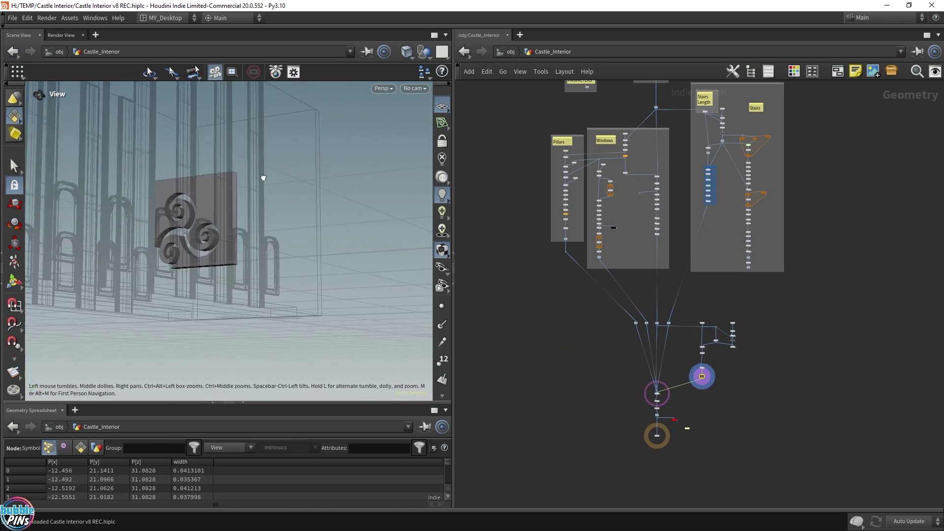
{"action": "left_click_drag", "start_coordinate": [261, 177], "coordinate": [295, 211]}
- Check the geometry info of the OUT_Castle_Interior null, including its point and polygon counts, and close it
{"action": "middle_click_drag", "start_coordinate": [619, 408], "coordinate": [575, 320]}
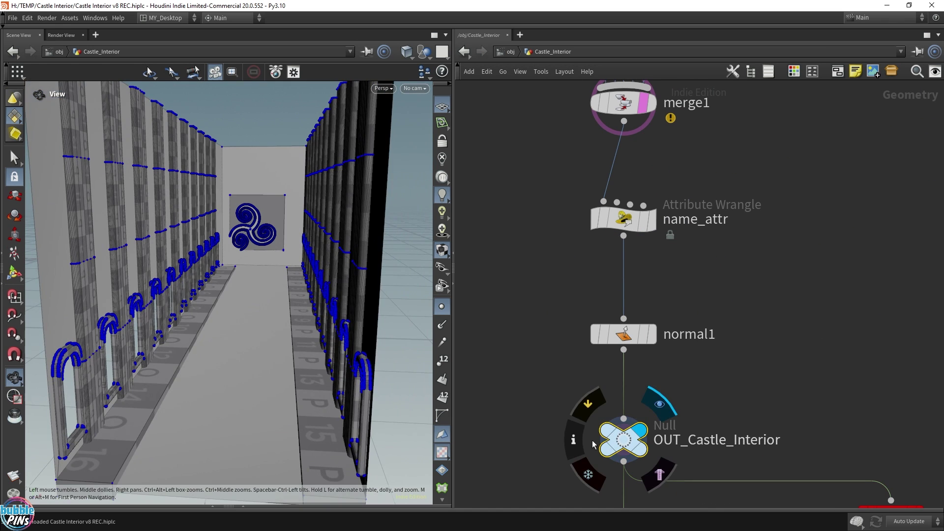
{"action": "left_click_drag", "start_coordinate": [905, 241], "coordinate": [519, 116]}
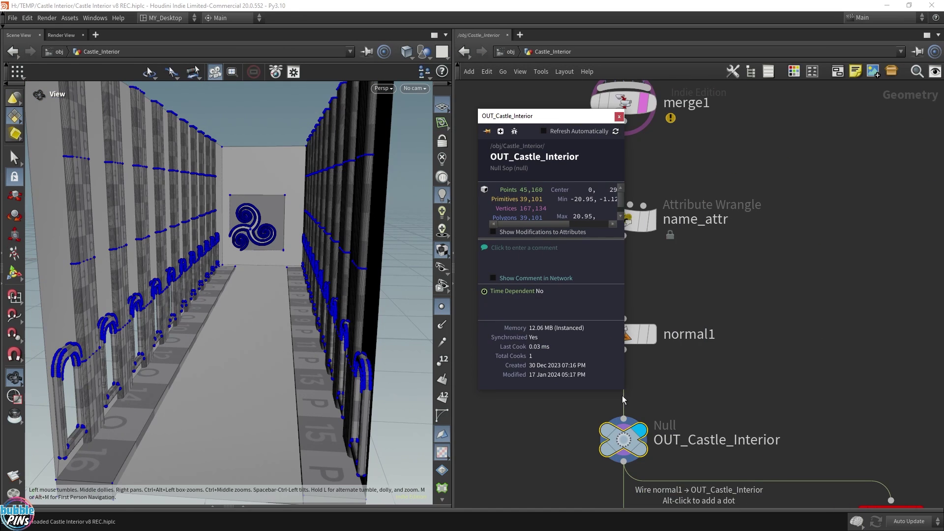
{"action": "left_click_drag", "start_coordinate": [726, 392], "coordinate": [791, 466]}
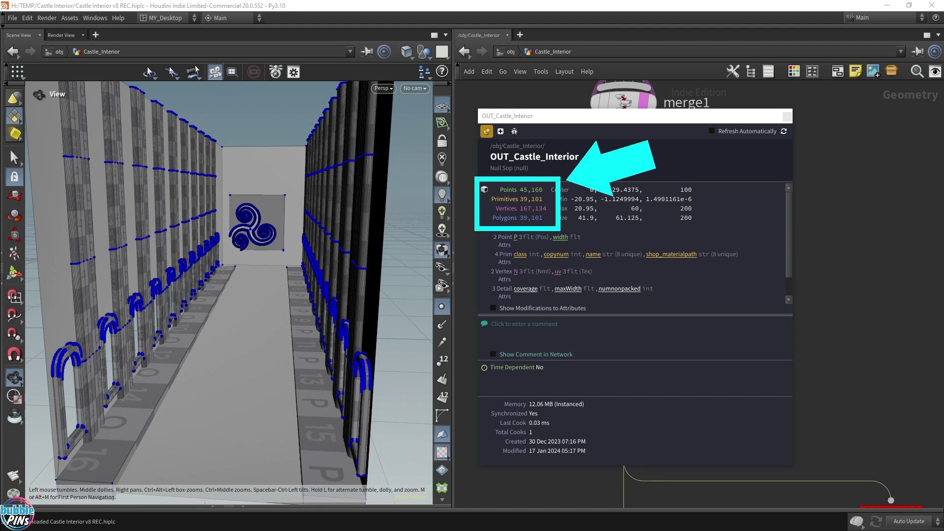
{"action": "left_click_drag", "start_coordinate": [278, 290], "coordinate": [198, 276]}
{"action": "scroll", "coordinate": [311, 288], "scroll_direction": "down", "scroll_amount": 3}
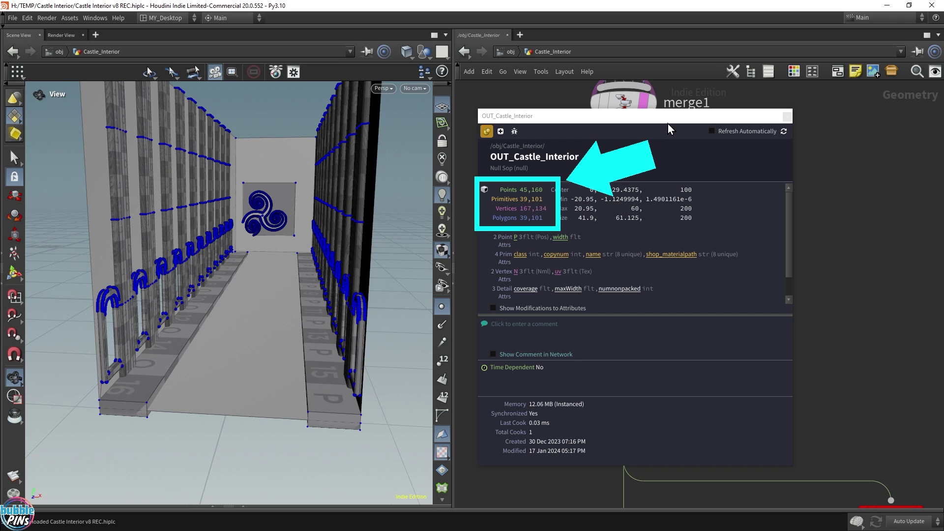
{"action": "left_click", "coordinate": [786, 117]}
- Display only the Walls1 null in an enlarged viewport to view the walls and window openings
{"action": "scroll", "coordinate": [705, 313], "scroll_direction": "down", "scroll_amount": 8}
{"action": "middle_click_drag", "start_coordinate": [688, 109], "coordinate": [643, 368]}
{"action": "scroll", "coordinate": [614, 278], "scroll_direction": "up", "scroll_amount": 5}
{"action": "left_click", "coordinate": [639, 270]}
{"action": "scroll", "coordinate": [672, 256], "scroll_direction": "down", "scroll_amount": 5}
{"action": "scroll", "coordinate": [639, 113], "scroll_direction": "up", "scroll_amount": 8}
{"action": "left_click_drag", "start_coordinate": [271, 226], "coordinate": [344, 231]}
{"action": "left_click_drag", "start_coordinate": [455, 232], "coordinate": [435, 244]}
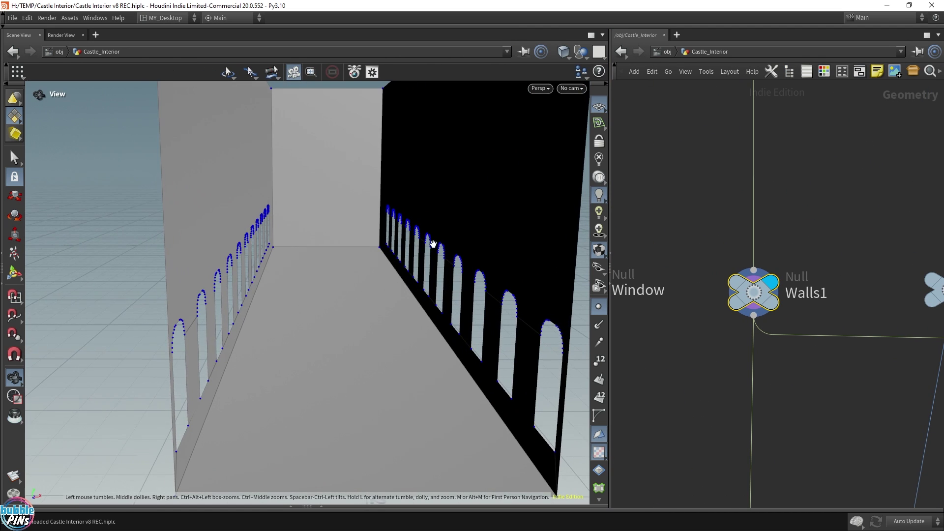
- Set the viewport background's Color Scheme to Dark
{"action": "right_click_drag", "start_coordinate": [434, 244], "coordinate": [426, 250]}
{"action": "key", "text": "d"}
{"action": "left_click", "coordinate": [465, 147]}
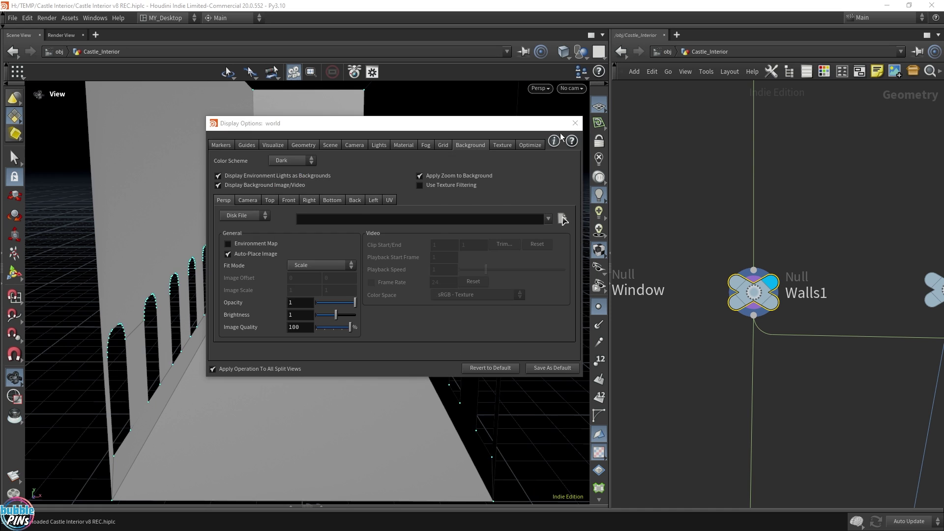
{"action": "key", "text": "Escape"}
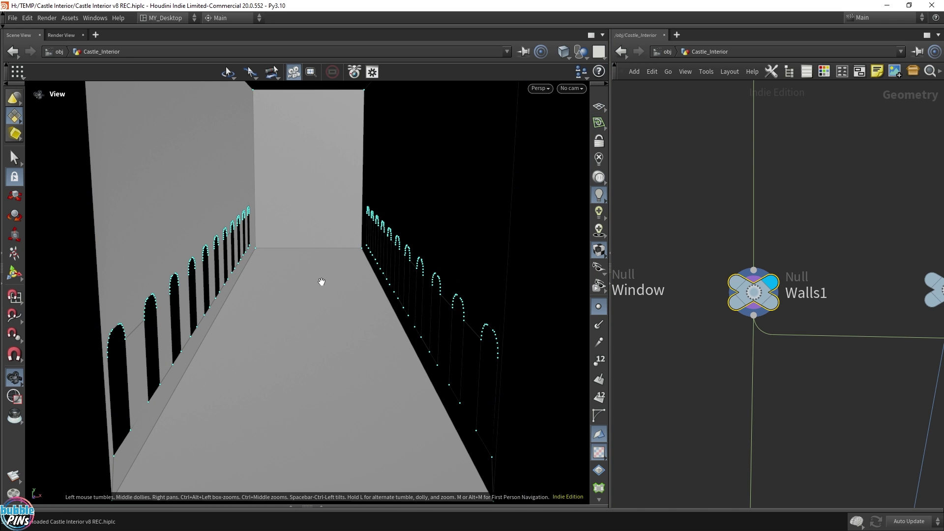
- Examine the window openings, the walls and the ground topology of Walls1 from several angles
{"action": "left_click_drag", "start_coordinate": [394, 306], "coordinate": [458, 277]}
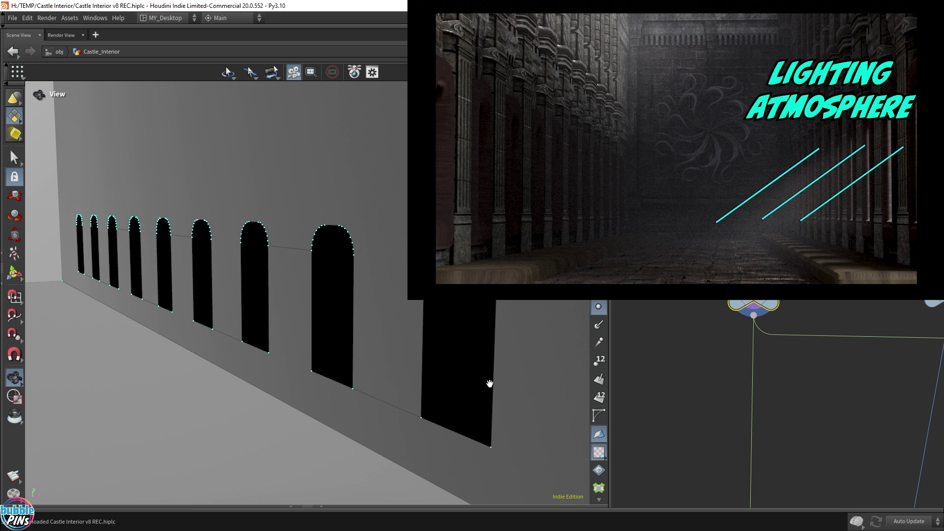
{"action": "scroll", "coordinate": [392, 259], "scroll_direction": "down", "scroll_amount": 4}
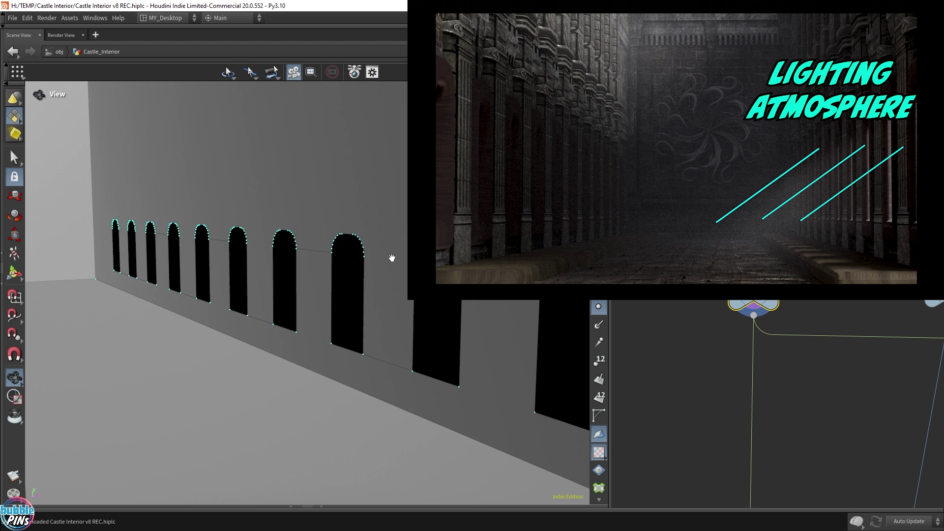
{"action": "left_click_drag", "start_coordinate": [391, 258], "coordinate": [244, 255]}
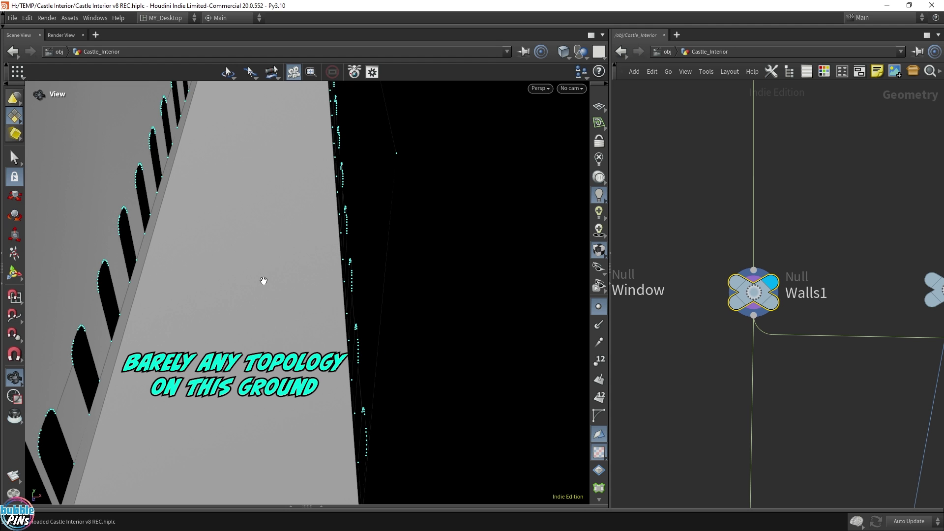
{"action": "left_click_drag", "start_coordinate": [263, 281], "coordinate": [335, 204]}
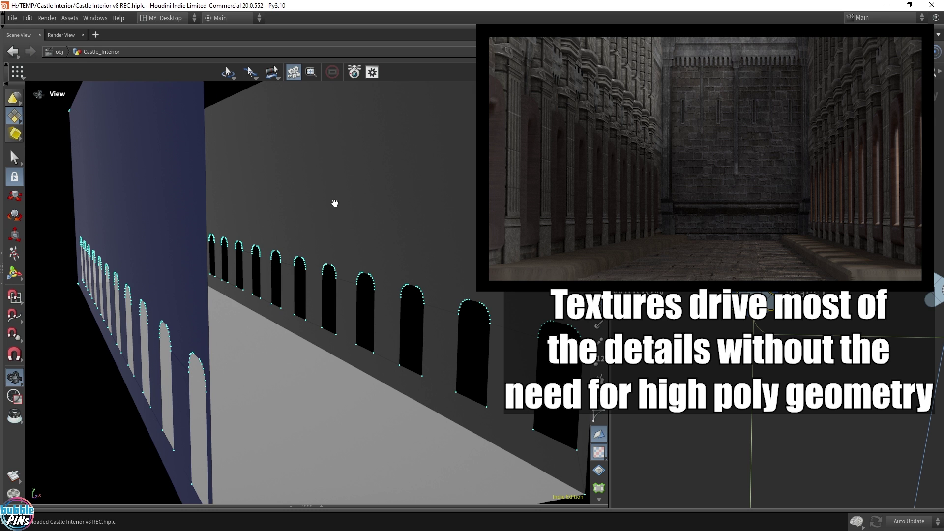
{"action": "left_click_drag", "start_coordinate": [388, 219], "coordinate": [360, 223]}
- Display only the window frames and examine the geometry of their arches up close
{"action": "left_click_drag", "start_coordinate": [610, 236], "coordinate": [438, 236]}
{"action": "left_click", "coordinate": [644, 259]}
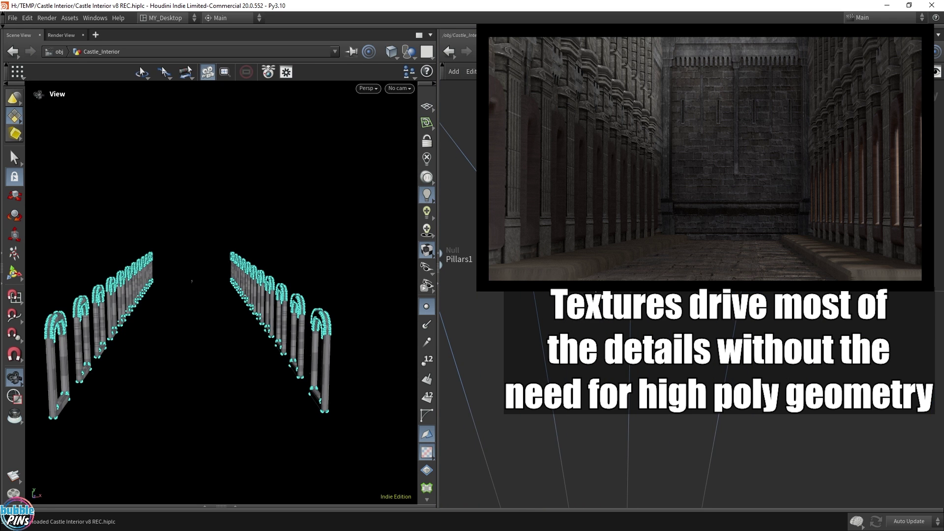
{"action": "left_click_drag", "start_coordinate": [283, 290], "coordinate": [358, 310]}
{"action": "scroll", "coordinate": [322, 305], "scroll_direction": "up", "scroll_amount": 4}
{"action": "right_click_drag", "start_coordinate": [358, 309], "coordinate": [275, 274]}
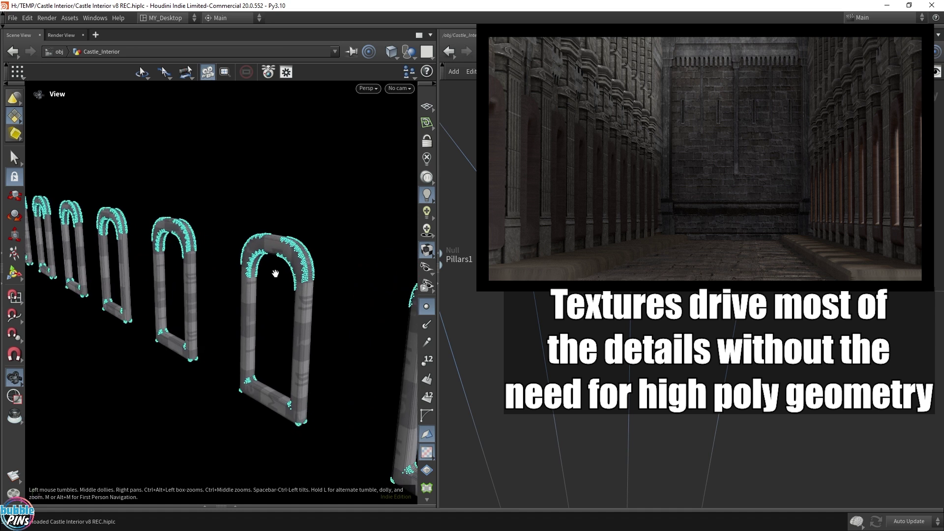
{"action": "scroll", "coordinate": [314, 269], "scroll_direction": "up", "scroll_amount": 5}
{"action": "scroll", "coordinate": [314, 270], "scroll_direction": "down", "scroll_amount": 2}
{"action": "left_click_drag", "start_coordinate": [315, 270], "coordinate": [290, 230]}
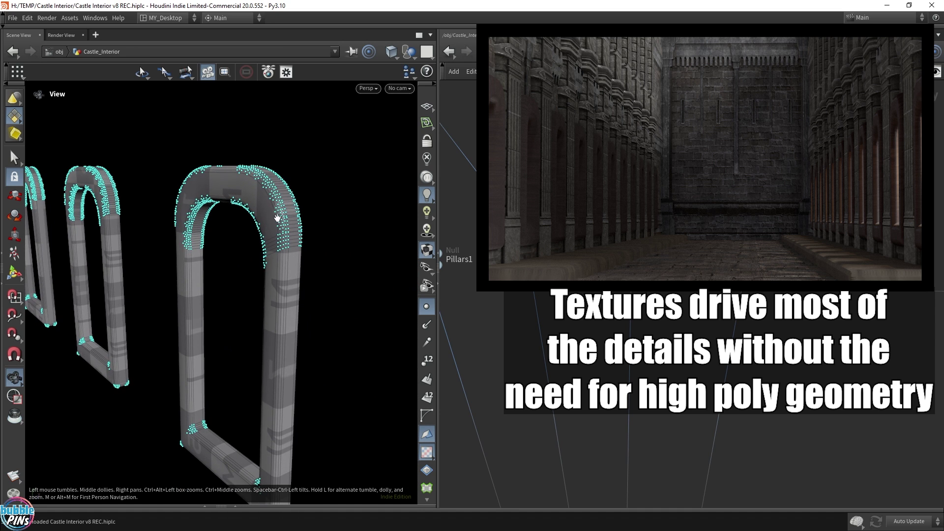
{"action": "left_click_drag", "start_coordinate": [293, 305], "coordinate": [126, 175]}
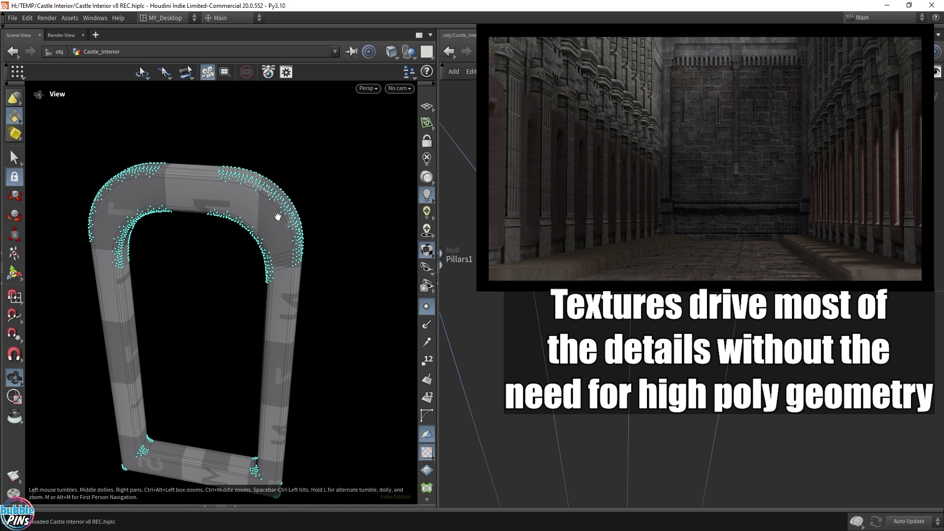
{"action": "right_click_drag", "start_coordinate": [328, 389], "coordinate": [341, 352]}
{"action": "left_click_drag", "start_coordinate": [341, 353], "coordinate": [295, 359]}
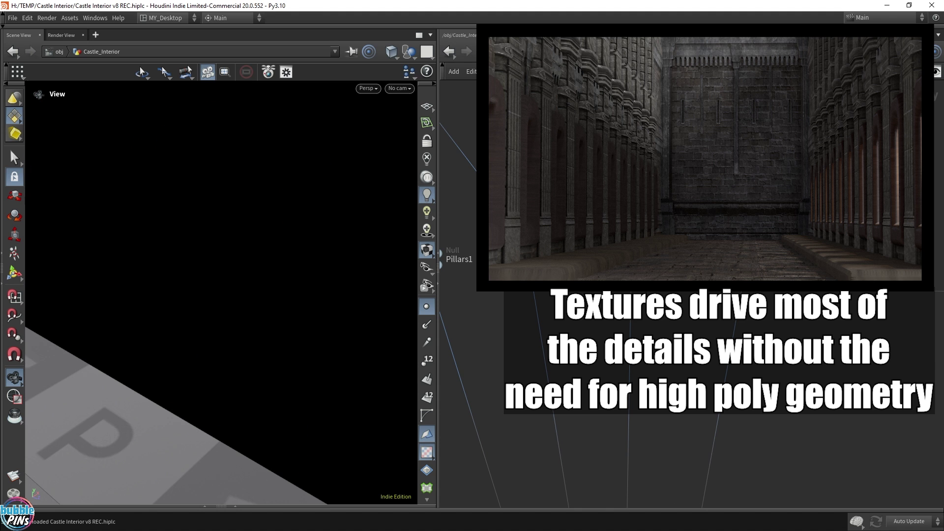
- Examine the side steps' geometry, and the complete OUT_Castle_Interior model with the spiral ornament on the end wall
{"action": "left_click_drag", "start_coordinate": [285, 344], "coordinate": [183, 318]}
{"action": "scroll", "coordinate": [190, 317], "scroll_direction": "down", "scroll_amount": 2}
{"action": "right_click_drag", "start_coordinate": [193, 314], "coordinate": [283, 289]}
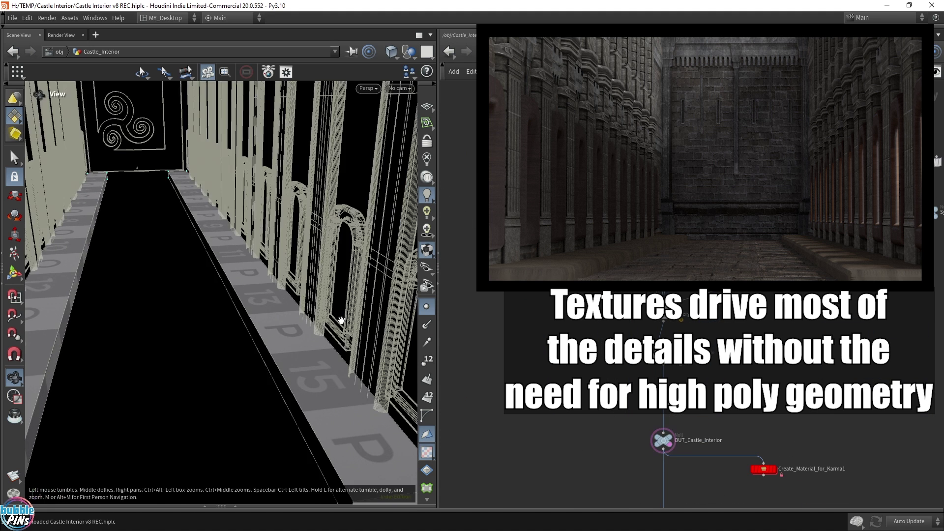
{"action": "right_click_drag", "start_coordinate": [231, 211], "coordinate": [241, 232]}
{"action": "left_click_drag", "start_coordinate": [241, 232], "coordinate": [270, 265]}
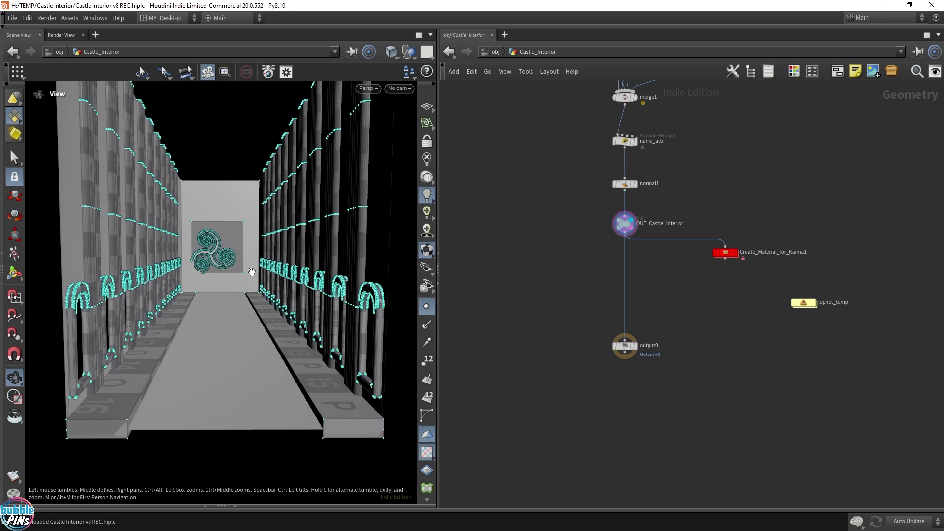
{"action": "mouse_move", "coordinate": [253, 268]}
{"action": "left_mouse_down"}
{"action": "mouse_move", "coordinate": [249, 286]}
{"action": "mouse_move", "coordinate": [243, 280]}
{"action": "left_mouse_up"}
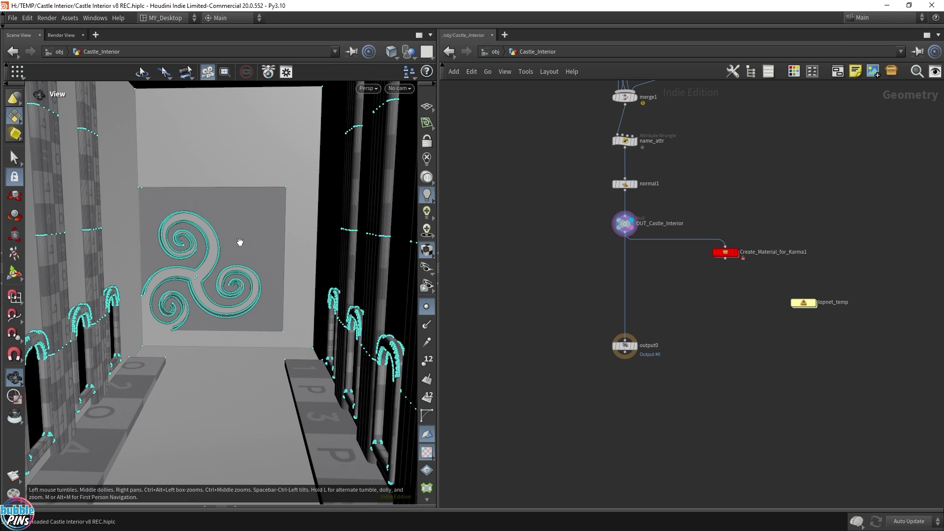
{"action": "scroll", "coordinate": [240, 243], "scroll_direction": "down", "scroll_amount": 10}
{"action": "right_click_drag", "start_coordinate": [263, 244], "coordinate": [262, 235]}
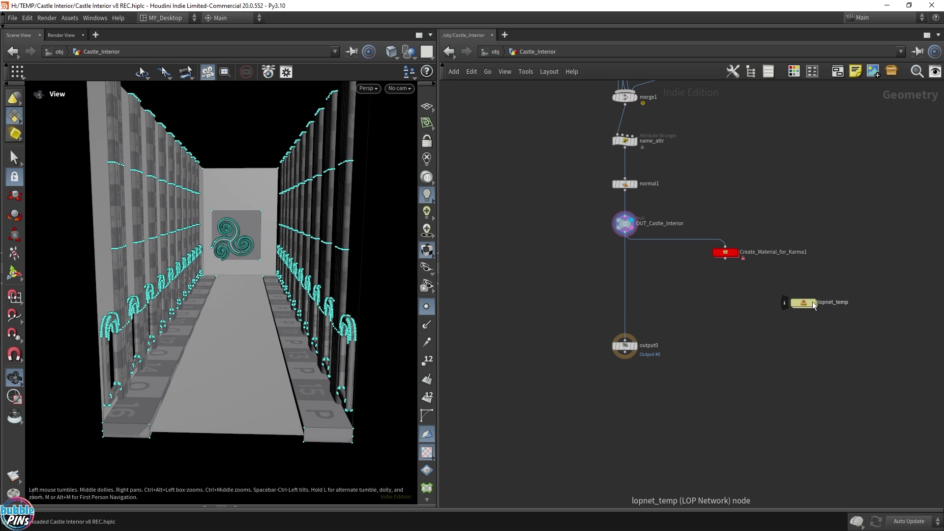
- Return to the object level and open the lopnet1 Solaris network
{"action": "key", "text": "u"}
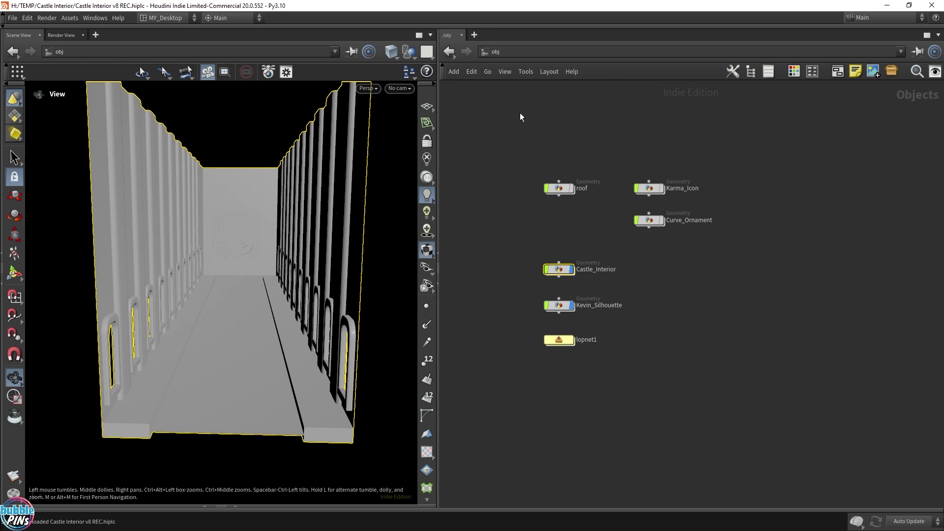
{"action": "double_click", "coordinate": [560, 341]}
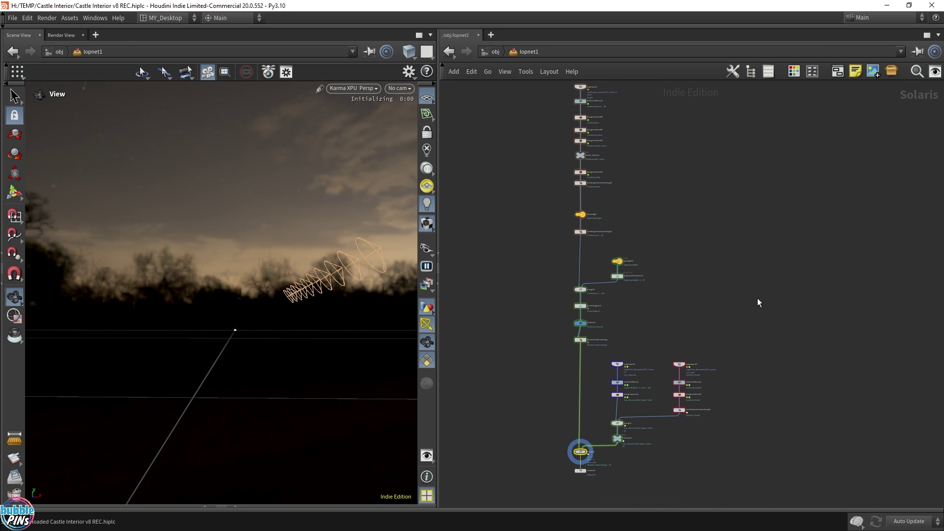
- Look through /cameras/camera2 in the Karma XPU viewport of lopnet1
{"action": "middle_click_drag", "start_coordinate": [759, 264], "coordinate": [759, 272]}
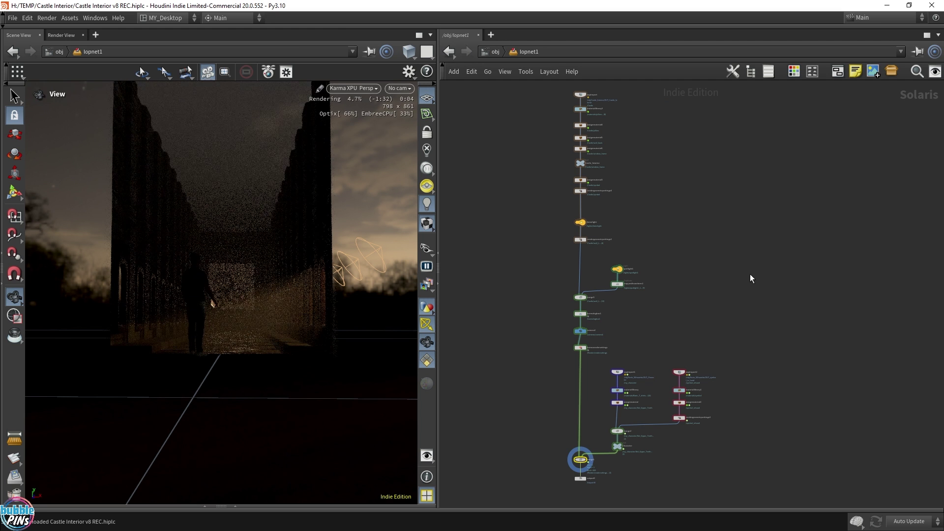
{"action": "left_click", "coordinate": [408, 89]}
{"action": "left_click", "coordinate": [433, 105]}
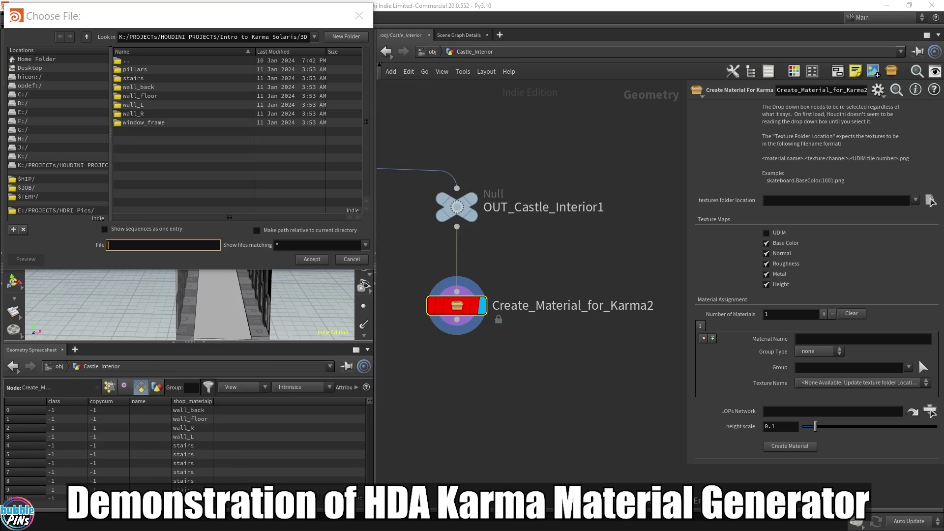
- Set the first material entry to group type Primitives with the pillars texture, and add an entry using the stairs texture
{"action": "left_click", "coordinate": [819, 352]}
{"action": "left_click", "coordinate": [812, 371]}
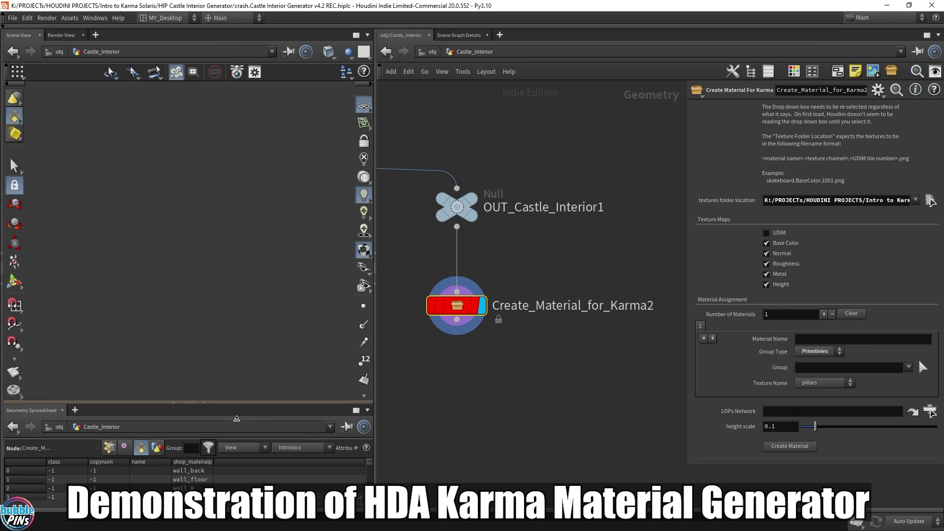
{"action": "left_click", "coordinate": [712, 338]}
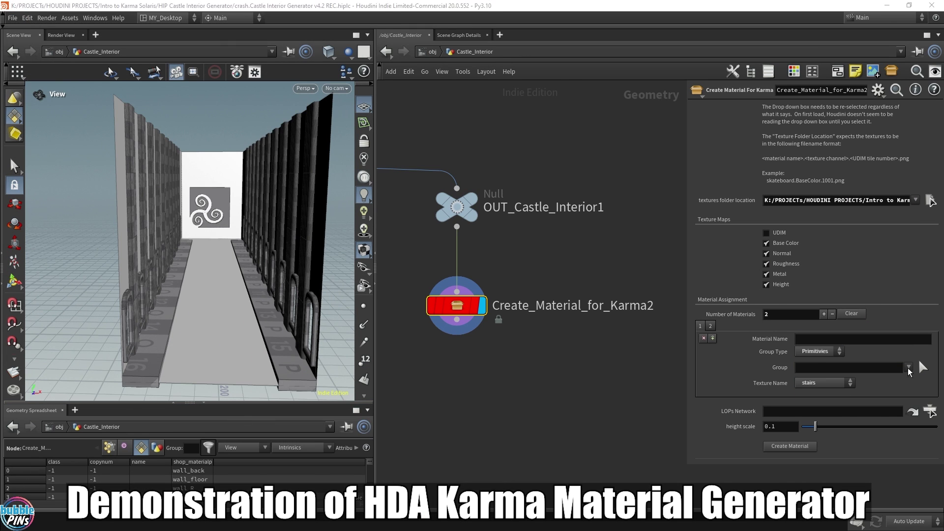
{"action": "left_click", "coordinate": [712, 338]}
{"action": "left_click", "coordinate": [908, 367]}
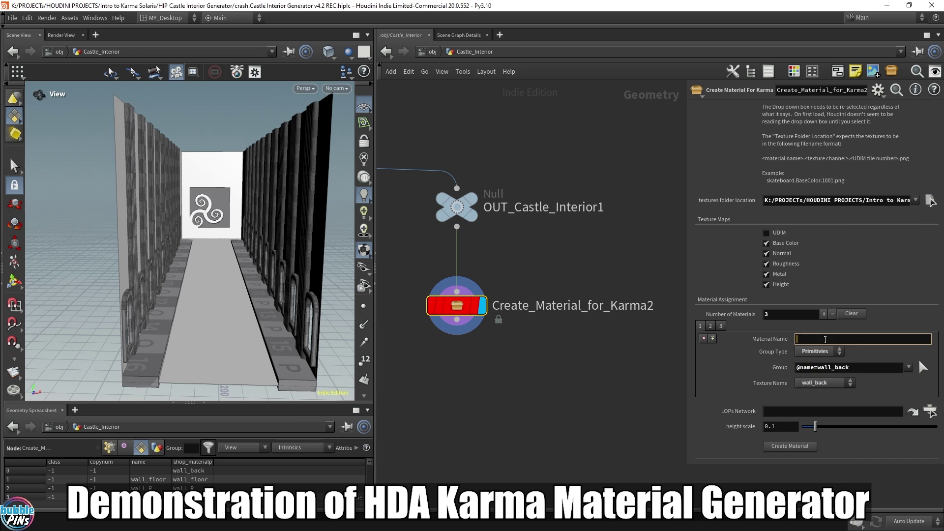
{"action": "left_click", "coordinate": [825, 382]}
{"action": "left_click", "coordinate": [908, 367]}
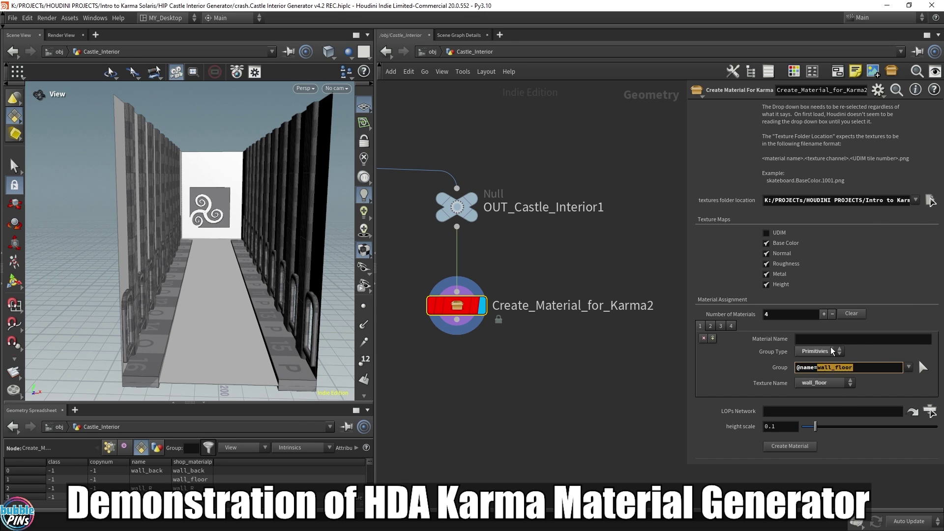
- Add the fifth and sixth material entries, giving the sixth the Primitives group type, the wall_R group and texture, and the name wall_R
{"action": "left_click", "coordinate": [825, 382]}
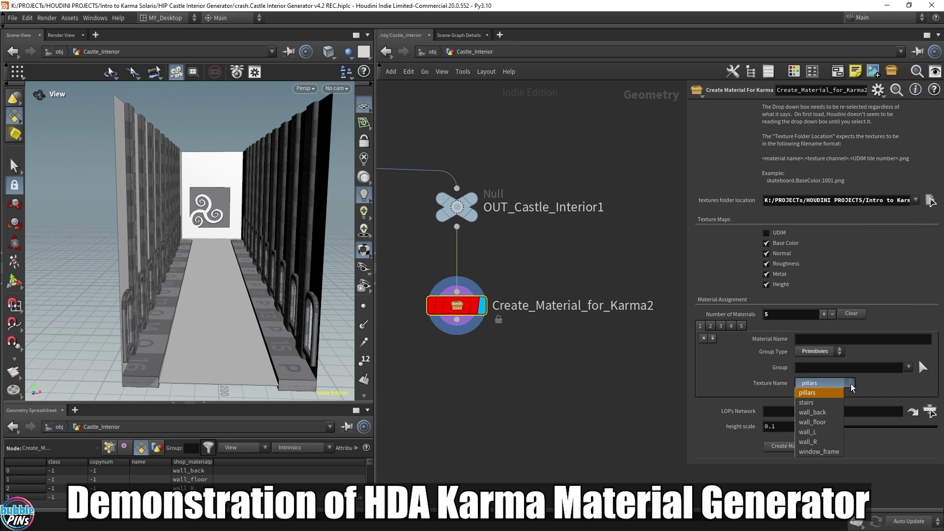
{"action": "left_click", "coordinate": [831, 393]}
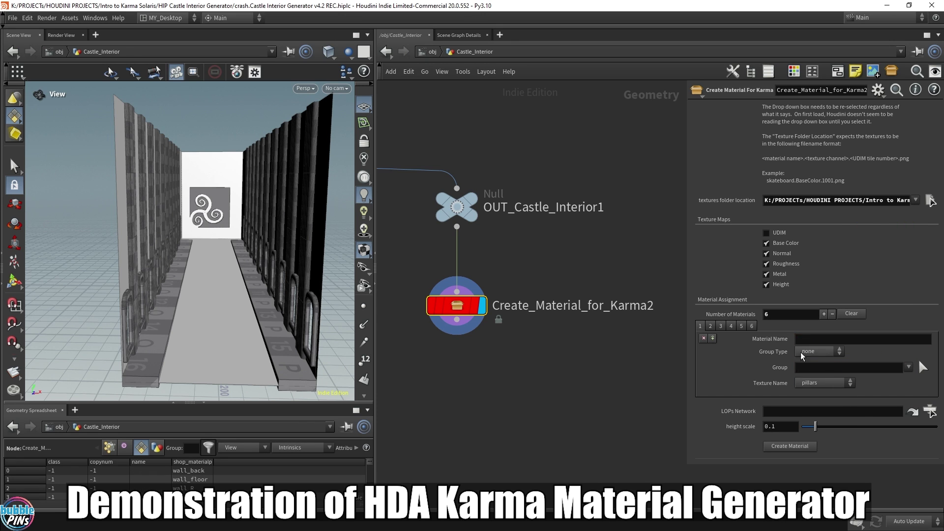
{"action": "left_click", "coordinate": [801, 356]}
{"action": "left_click", "coordinate": [825, 383]}
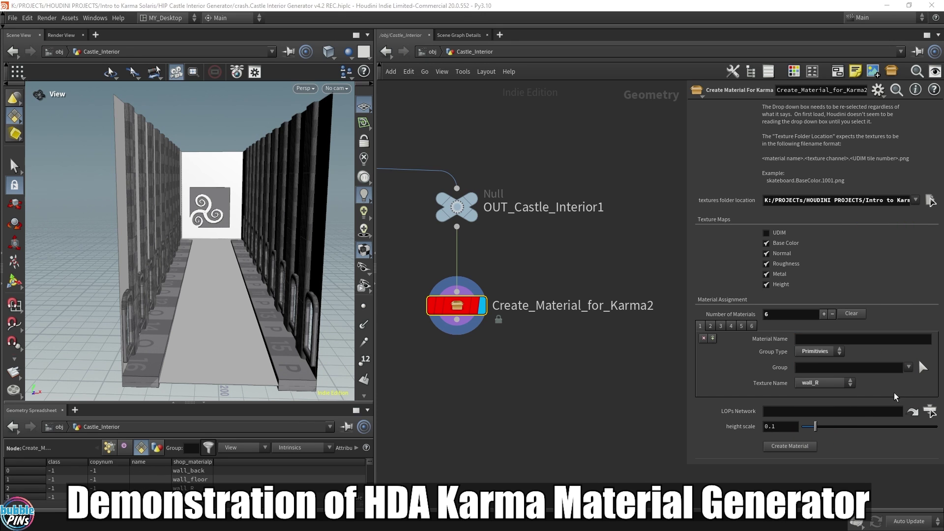
{"action": "left_click", "coordinate": [908, 367]}
{"action": "left_click_drag", "start_coordinate": [817, 368], "coordinate": [893, 375]}
{"action": "left_click", "coordinate": [861, 339]}
{"action": "type", "text": "wall_R"}
{"action": "left_click", "coordinate": [712, 338]}
{"action": "left_click", "coordinate": [825, 382]}
{"action": "left_click", "coordinate": [818, 452]}
{"action": "left_click", "coordinate": [908, 367]}
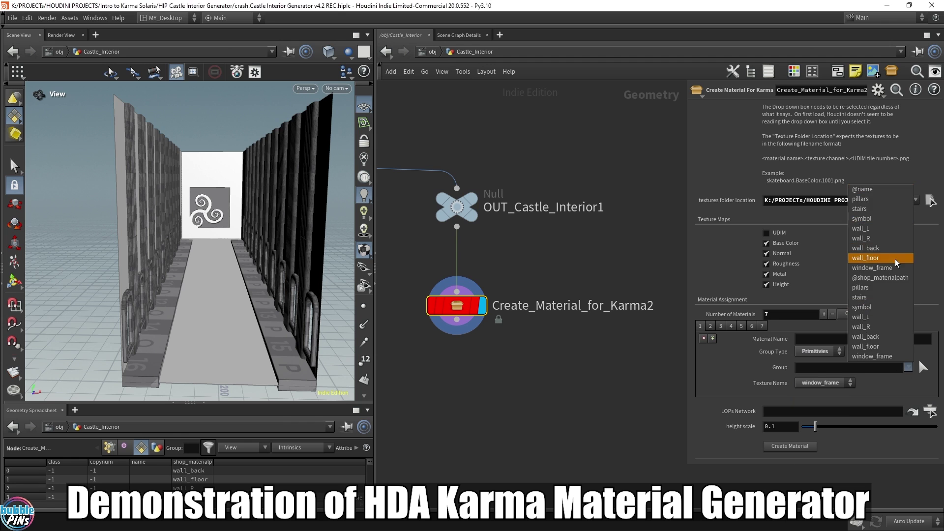
{"action": "left_click", "coordinate": [892, 268]}
{"action": "left_click", "coordinate": [860, 339]}
{"action": "type", "text": "window_frame"}
- Place a LOP network below Create_Material_for_Karma2, assign it as the LOPs Network, and create the materials
{"action": "left_click", "coordinate": [457, 391]}
{"action": "left_click", "coordinate": [457, 305]}
{"action": "left_click_drag", "start_coordinate": [457, 390], "coordinate": [798, 434]}
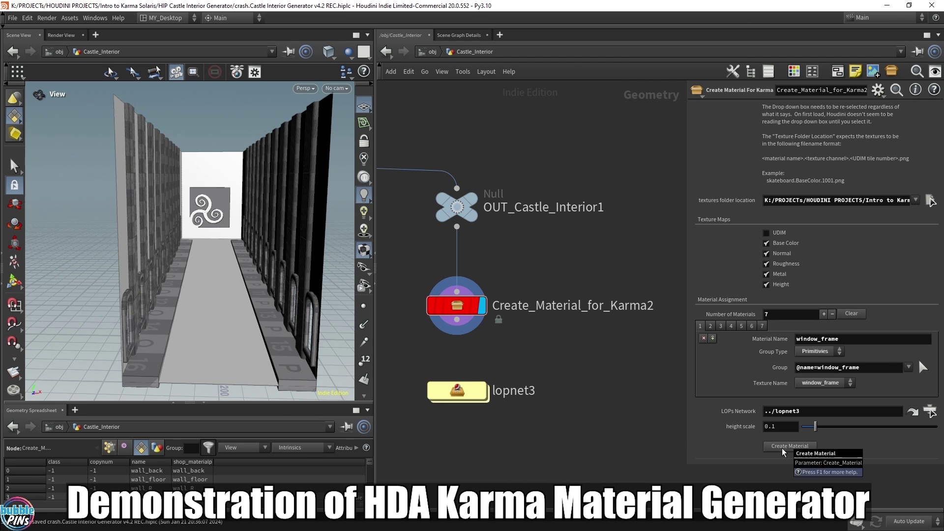
{"action": "left_click", "coordinate": [790, 446]}
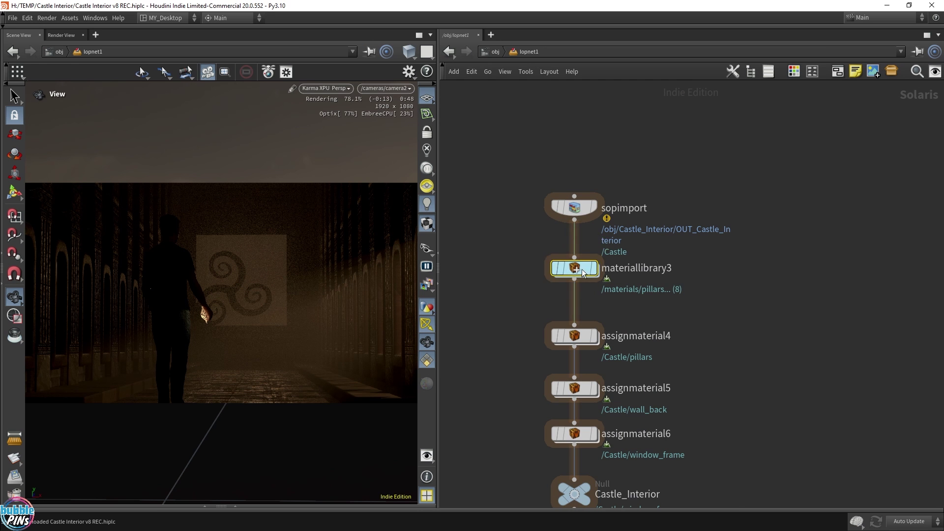
- Open the pillars material subnetwork inside materiallibrary3
{"action": "double_click", "coordinate": [582, 273]}
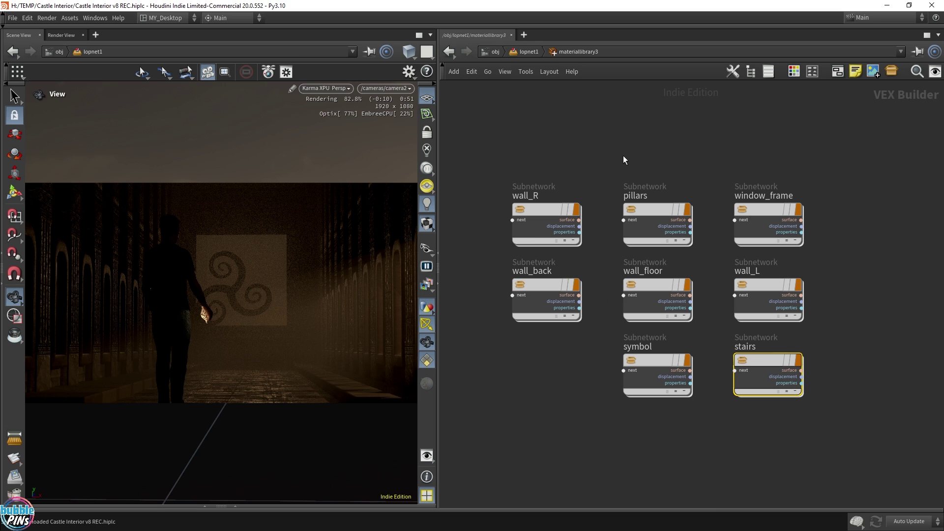
{"action": "left_click", "coordinate": [656, 215]}
{"action": "double_click", "coordinate": [656, 213]}
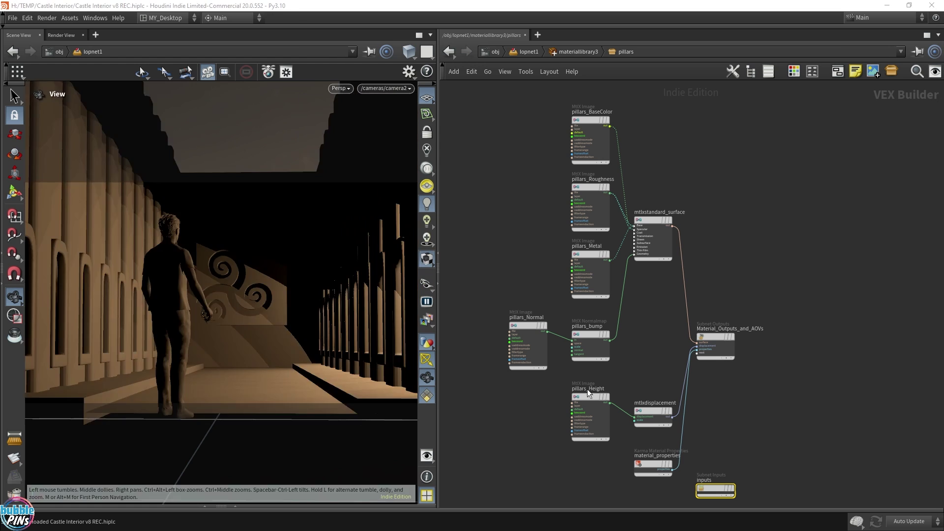
- View the castle's pillars and window arches up close and render the viewport with Karma XPU
{"action": "left_click_drag", "start_coordinate": [388, 245], "coordinate": [323, 223]}
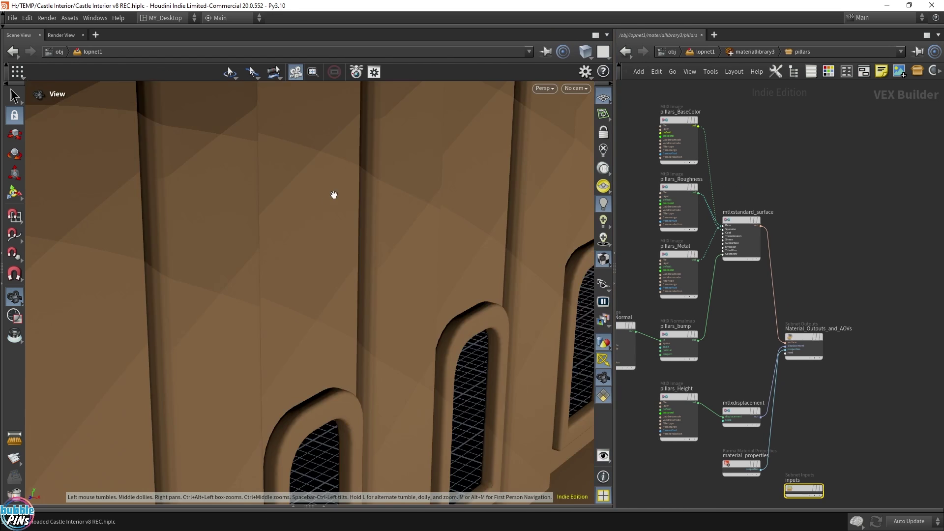
{"action": "left_click_drag", "start_coordinate": [332, 194], "coordinate": [374, 202]}
{"action": "left_click", "coordinate": [544, 88]}
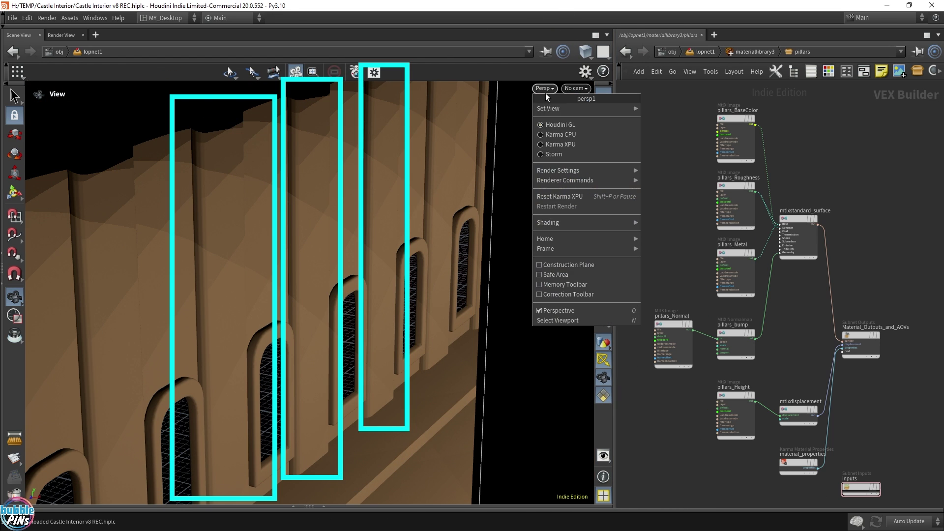
{"action": "left_click", "coordinate": [570, 148]}
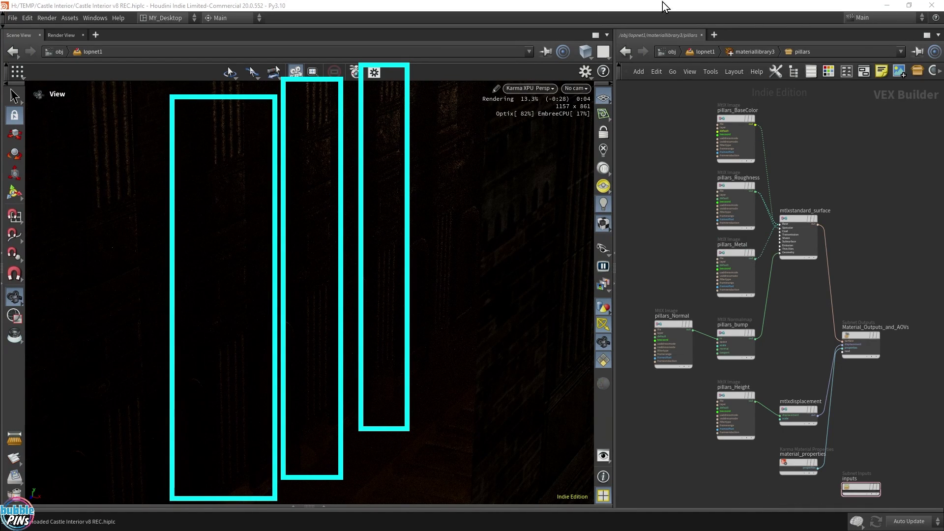
- Return to lopnet1, display rendergeometrysettings4, and bypass assignmaterial5 and assignmaterial6 to isolate the pillars' material
{"action": "left_click", "coordinate": [713, 52]}
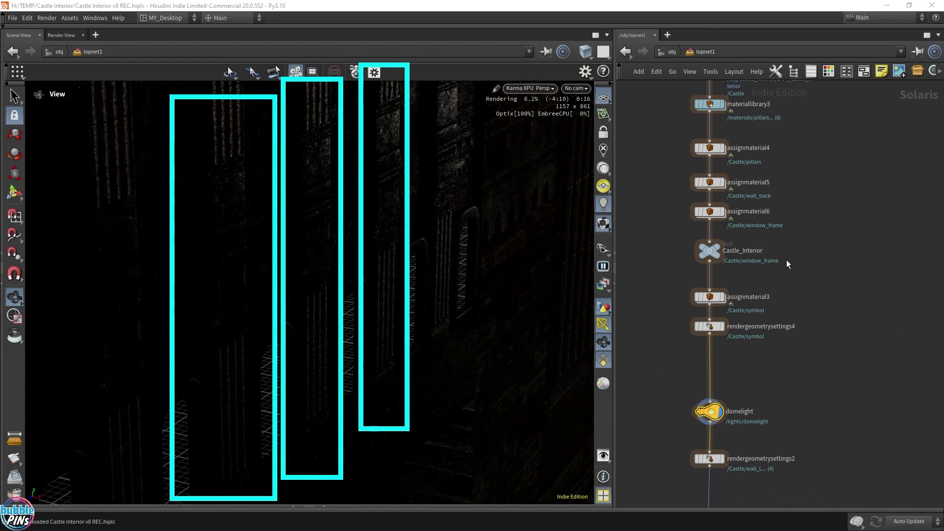
{"action": "left_click", "coordinate": [723, 328]}
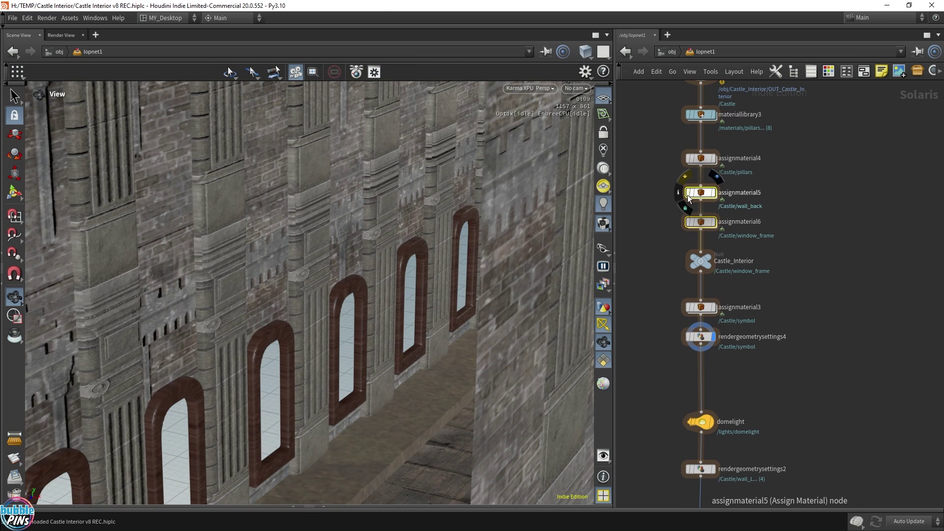
{"action": "key", "text": "q"}
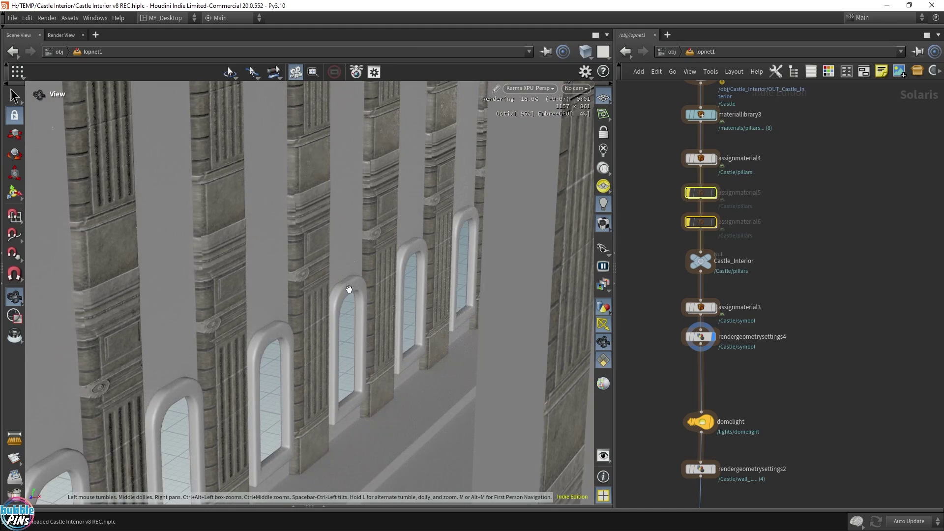
{"action": "left_click_drag", "start_coordinate": [349, 289], "coordinate": [344, 275]}
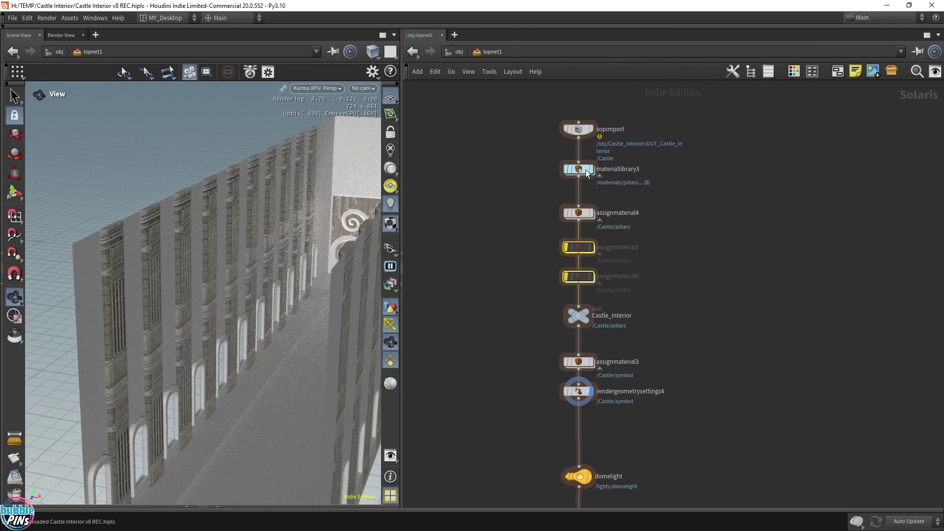
- Reopen materiallibrary3 and enter its pillars material subnetwork
{"action": "scroll", "coordinate": [587, 173], "scroll_direction": "up", "scroll_amount": 5}
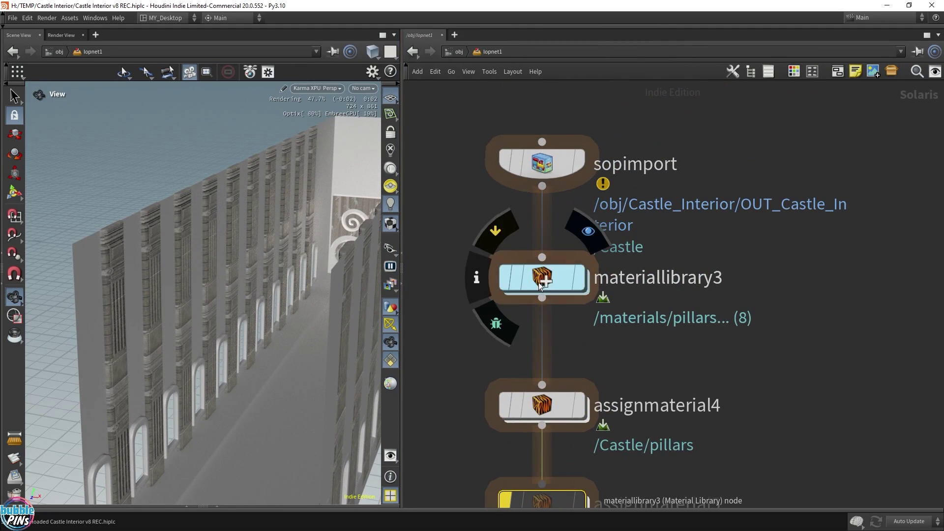
{"action": "left_click", "coordinate": [544, 280]}
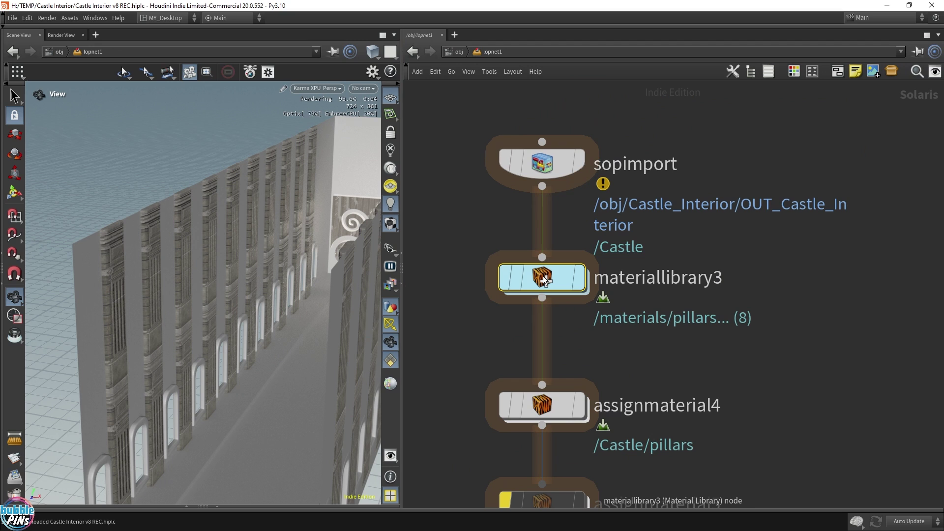
{"action": "double_click", "coordinate": [544, 280]}
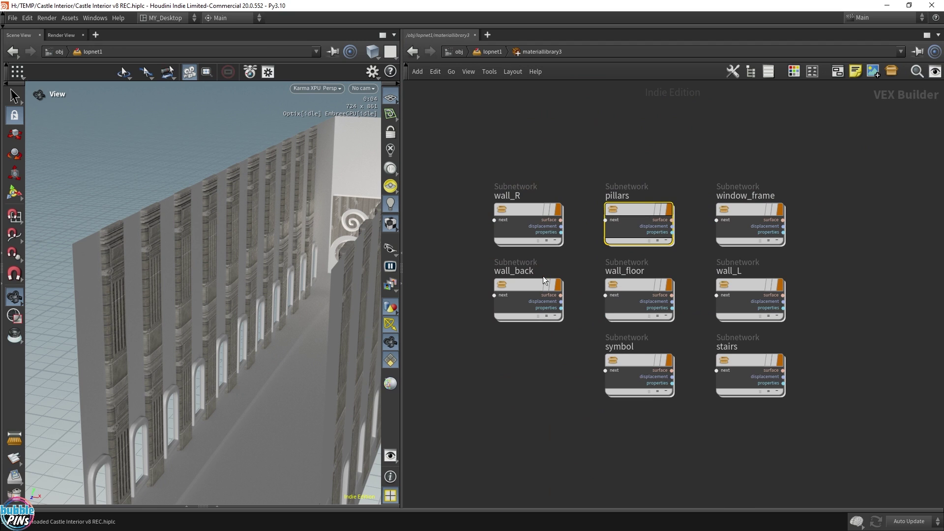
{"action": "double_click", "coordinate": [622, 213]}
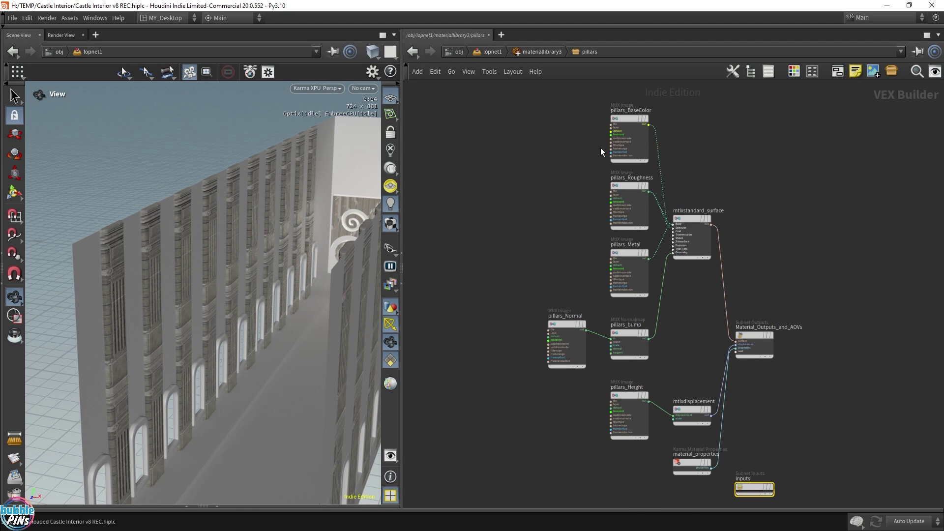
- Examine the pillars material's BaseColor, Roughness, Metal, Normal and Height image nodes, and return to the material library
{"action": "left_click_drag", "start_coordinate": [572, 98], "coordinate": [618, 129]}
{"action": "left_click_drag", "start_coordinate": [582, 179], "coordinate": [624, 221]}
{"action": "left_click", "coordinate": [617, 271]}
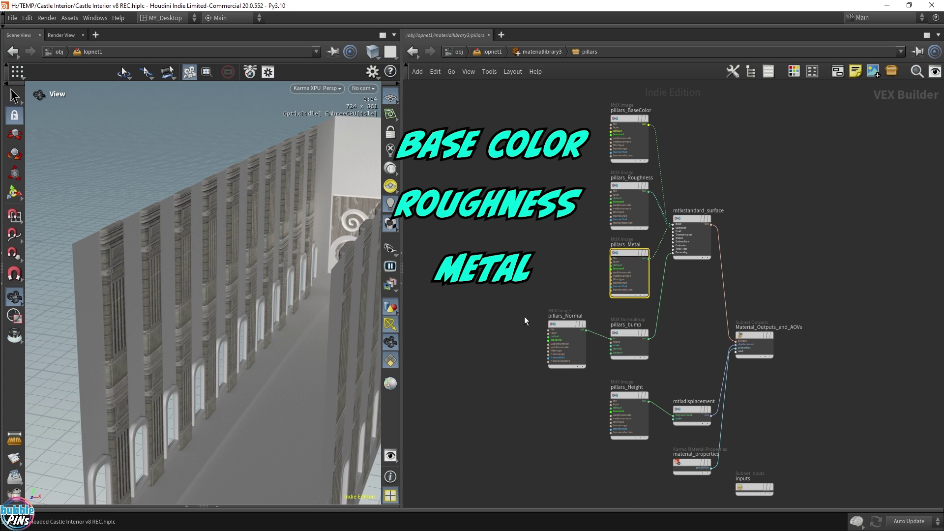
{"action": "left_click_drag", "start_coordinate": [524, 318], "coordinate": [653, 354]}
{"action": "left_click_drag", "start_coordinate": [632, 414], "coordinate": [634, 415]}
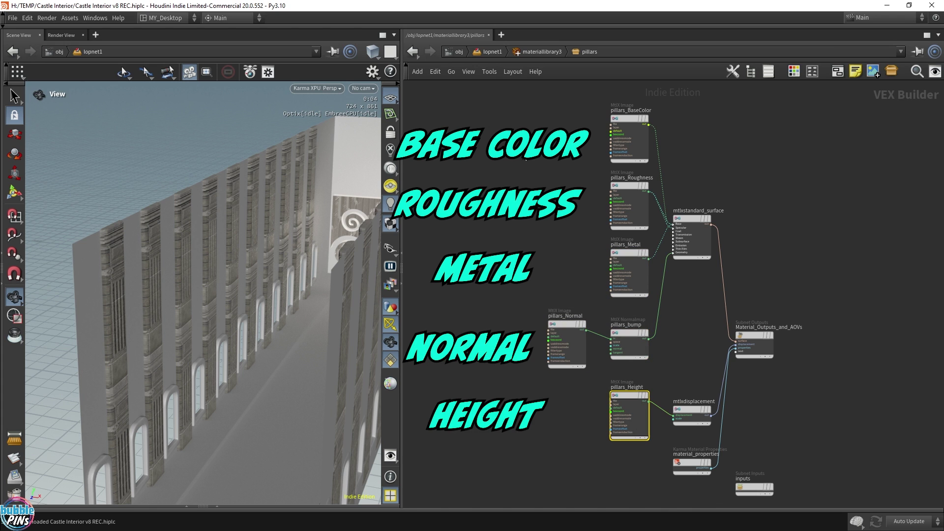
{"action": "left_click", "coordinate": [528, 52]}
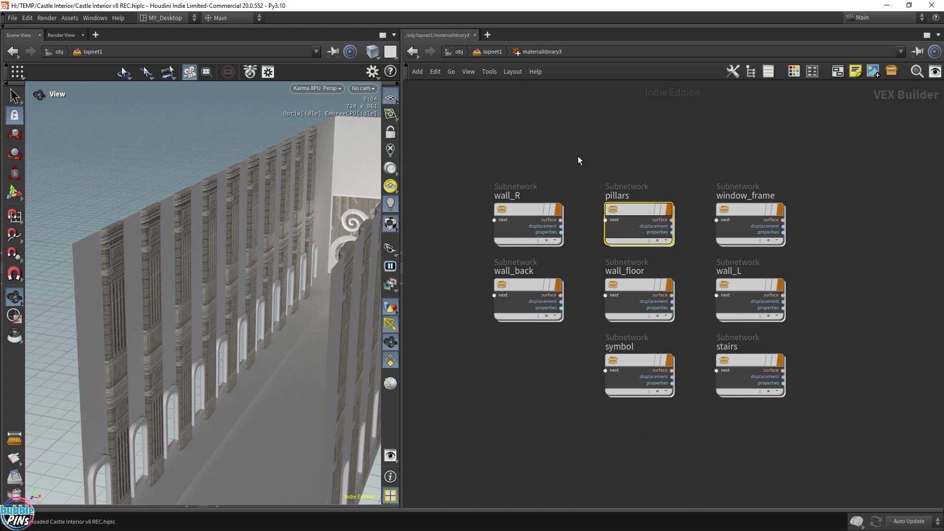
- Open the wall_R material subnetwork and lay out all of its nodes
{"action": "double_click", "coordinate": [519, 209]}
{"action": "key", "text": "l"}
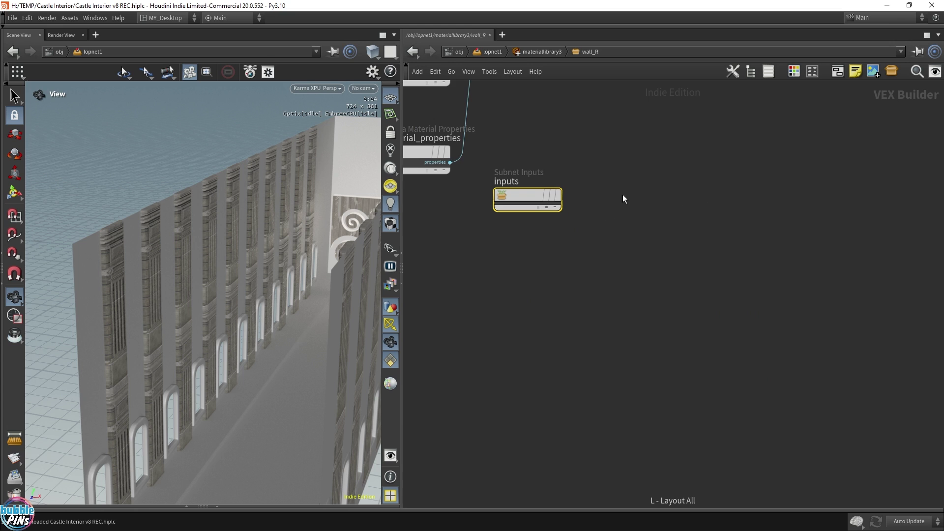
{"action": "scroll", "coordinate": [578, 171], "scroll_direction": "up", "scroll_amount": 3}
{"action": "middle_click_drag", "start_coordinate": [580, 176], "coordinate": [542, 134]}
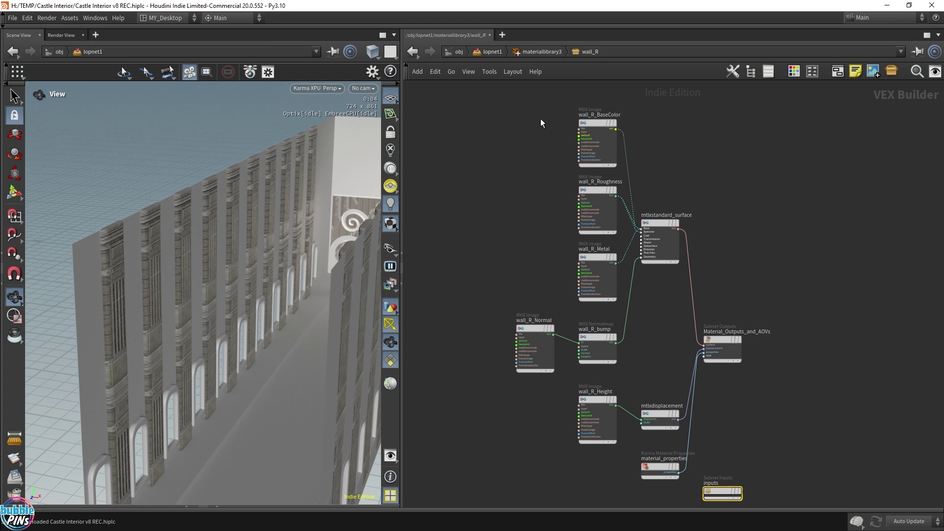
- Examine the wall_R material's BaseColor, Roughness, Metal, Normal and Height image nodes, and return to the material library
{"action": "left_click_drag", "start_coordinate": [542, 113], "coordinate": [593, 142]}
{"action": "left_click_drag", "start_coordinate": [558, 202], "coordinate": [596, 220]}
{"action": "left_click_drag", "start_coordinate": [567, 268], "coordinate": [597, 286]}
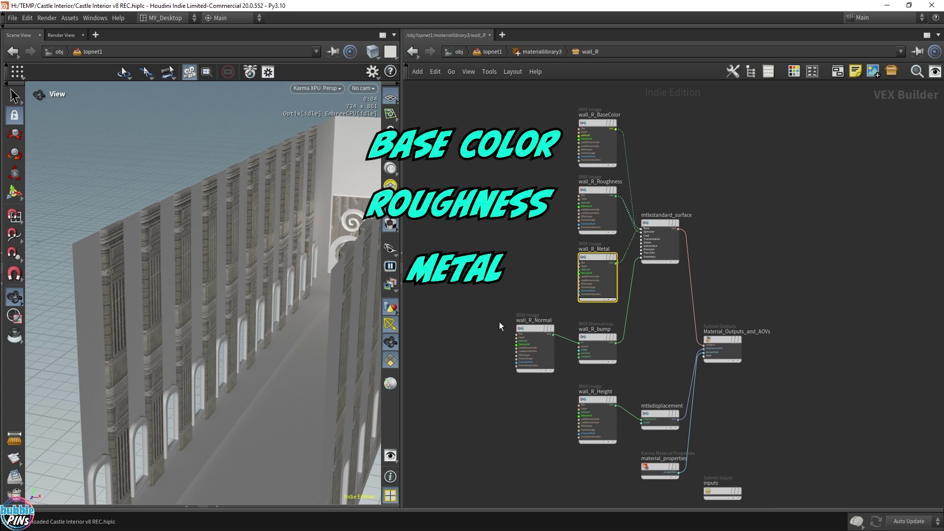
{"action": "left_click_drag", "start_coordinate": [499, 322], "coordinate": [604, 366]}
{"action": "left_click_drag", "start_coordinate": [541, 405], "coordinate": [590, 434]}
{"action": "left_click", "coordinate": [530, 54]}
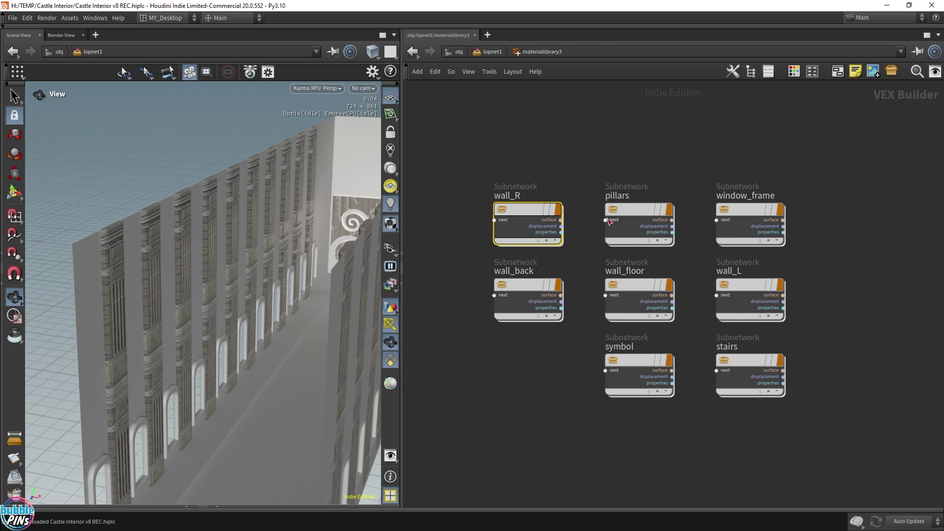
- Rearrange the material nodes so wall_floor sits beside wall_R and wall_L sits beside wall_back
{"action": "left_click_drag", "start_coordinate": [465, 153], "coordinate": [513, 362]}
{"action": "middle_click_drag", "start_coordinate": [511, 370], "coordinate": [600, 373]}
{"action": "left_click_drag", "start_coordinate": [900, 270], "coordinate": [705, 318]}
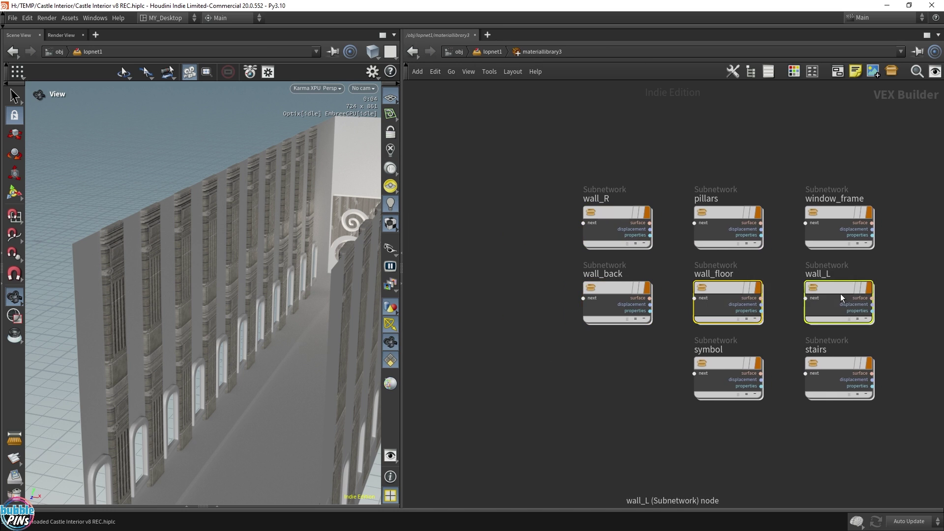
{"action": "left_click_drag", "start_coordinate": [844, 289], "coordinate": [528, 288]}
{"action": "middle_click_drag", "start_coordinate": [528, 288], "coordinate": [551, 294]}
{"action": "left_click", "coordinate": [476, 296]}
{"action": "left_click_drag", "start_coordinate": [429, 297], "coordinate": [537, 222]}
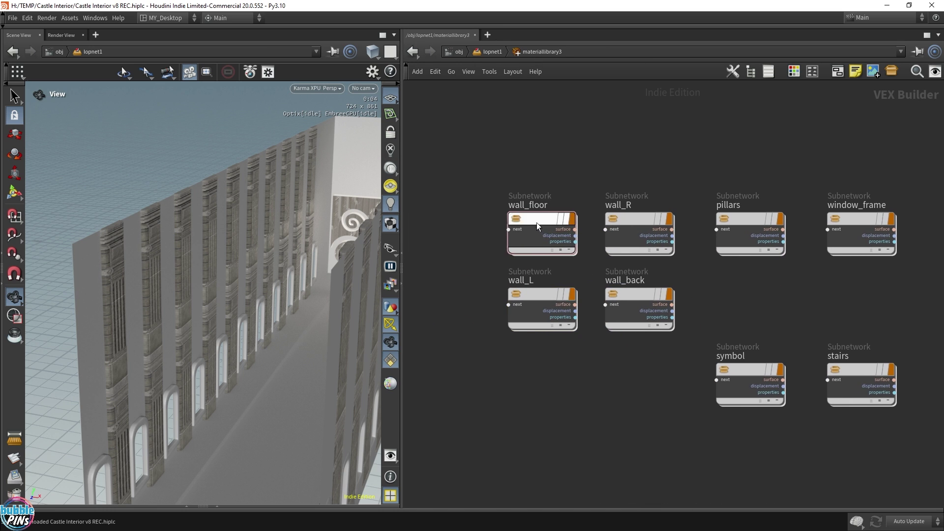
- Complete the two-row node layout by placing symbol under pillars and stairs under window_frame
{"action": "middle_click_drag", "start_coordinate": [588, 158], "coordinate": [535, 157]}
{"action": "left_click_drag", "start_coordinate": [689, 363], "coordinate": [680, 302]}
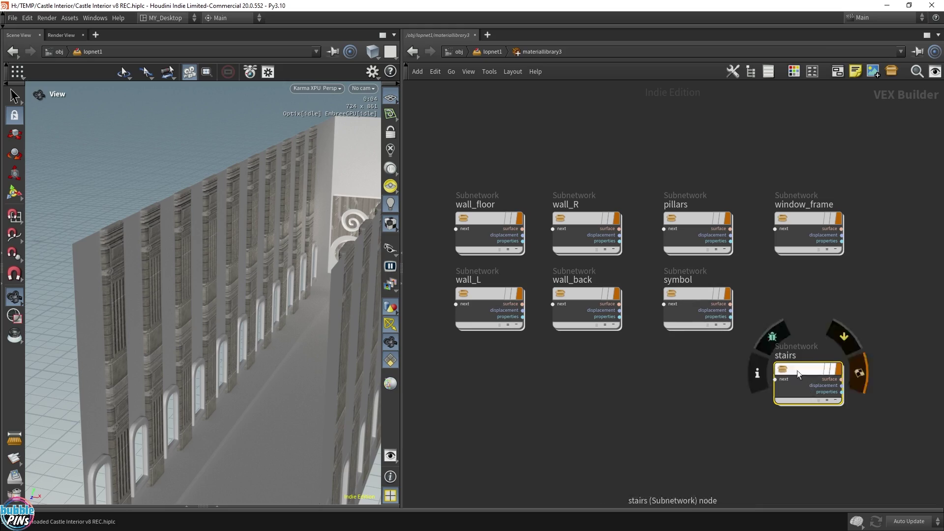
{"action": "left_click_drag", "start_coordinate": [797, 371], "coordinate": [797, 297]}
- View the castle corridor from its front end, highlight the four wall materials, and briefly look inside the wall_back subnetwork
{"action": "right_click_drag", "start_coordinate": [307, 278], "coordinate": [320, 274]}
{"action": "left_click_drag", "start_coordinate": [261, 277], "coordinate": [327, 258]}
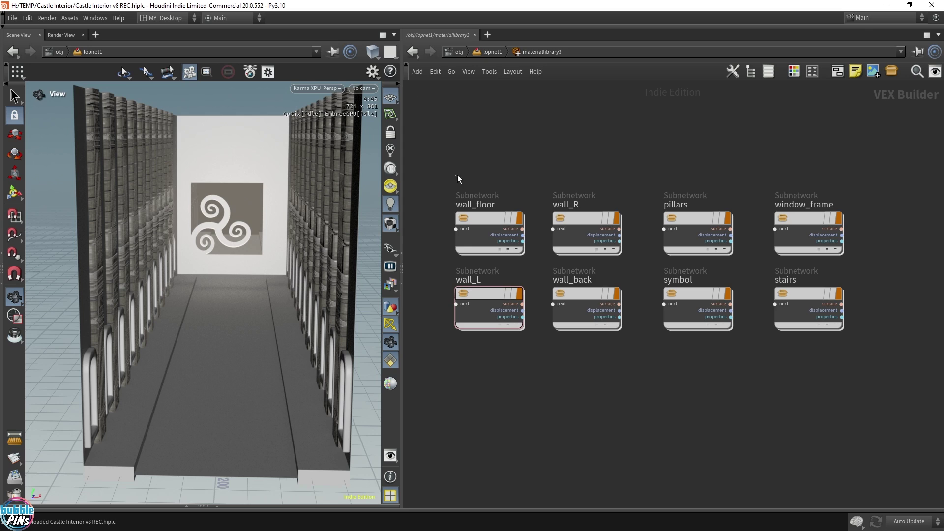
{"action": "left_click_drag", "start_coordinate": [457, 175], "coordinate": [645, 359]}
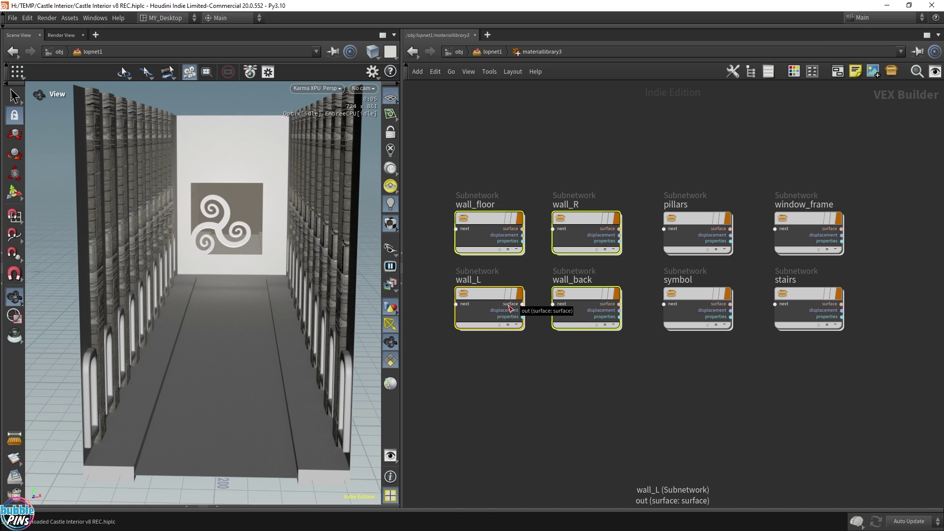
{"action": "double_click", "coordinate": [578, 298]}
{"action": "key", "text": "u"}
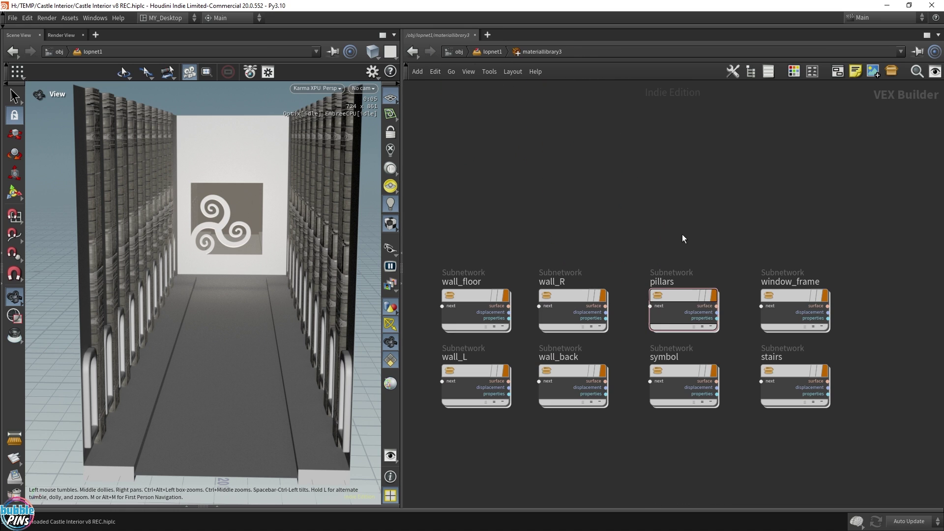
- Add a Karma Material Builder above the pillars material in the material library
{"action": "key", "text": "Tab"}
{"action": "type", "text": "karma"}
{"action": "key", "text": "Down"}
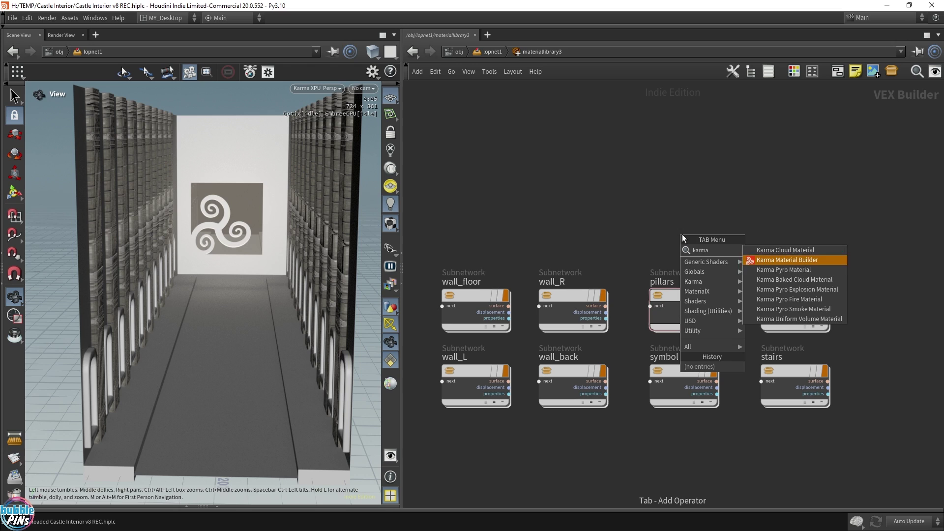
{"action": "key", "text": "Return"}
{"action": "left_click", "coordinate": [684, 184]}
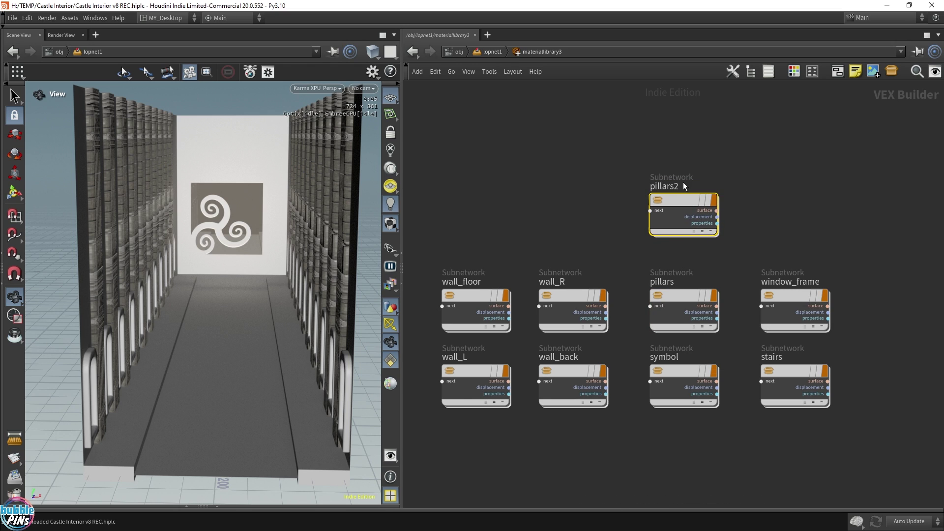
- Return to the lopnet1 network, enlarge the Scene Graph Tree and highlight the window_frame primitive under Castle
{"action": "key", "text": "u"}
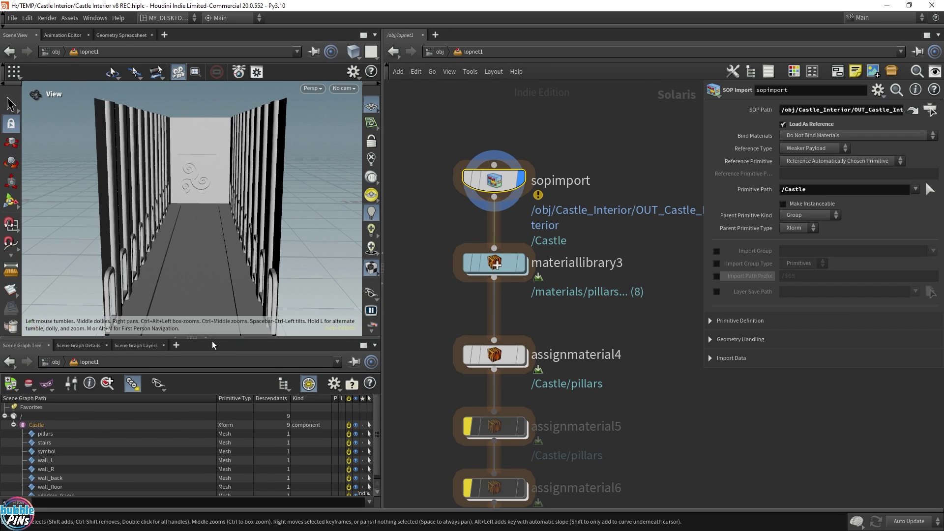
{"action": "left_click_drag", "start_coordinate": [212, 338], "coordinate": [211, 310]}
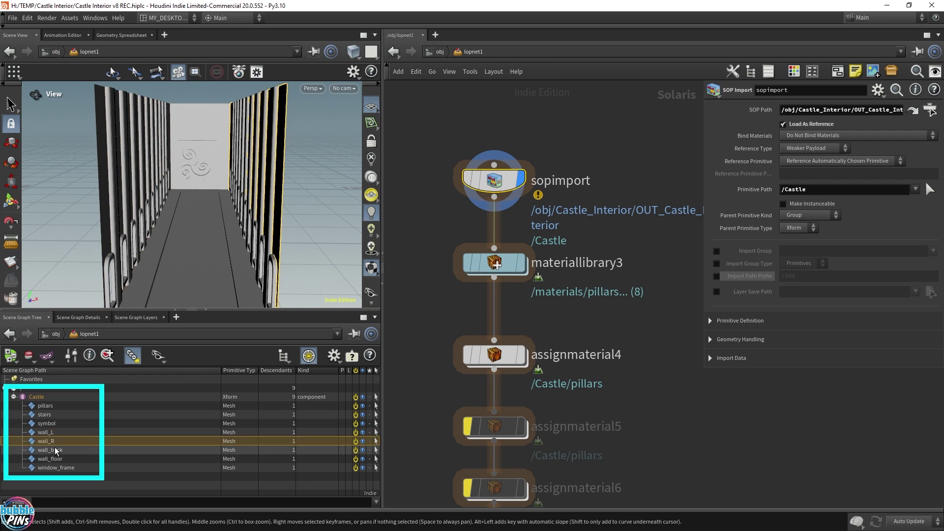
{"action": "left_click", "coordinate": [64, 467]}
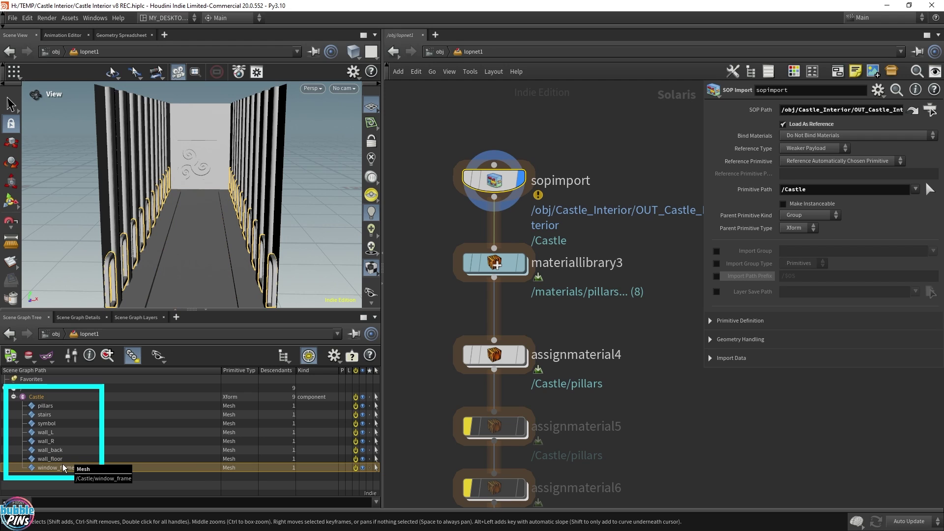
- Enter the Castle_Interior geometry network and show the parameters of the name_attr wrangle below merge1
{"action": "left_click", "coordinate": [440, 52]}
{"action": "double_click", "coordinate": [505, 296]}
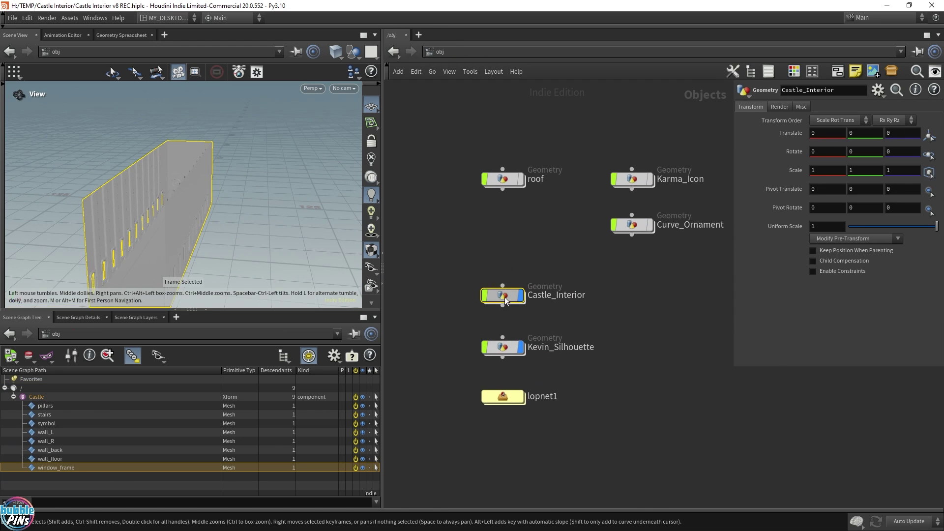
{"action": "middle_click_drag", "start_coordinate": [670, 395], "coordinate": [624, 336]}
{"action": "scroll", "coordinate": [625, 336], "scroll_direction": "up", "scroll_amount": 9}
{"action": "middle_click_drag", "start_coordinate": [638, 371], "coordinate": [654, 108]}
{"action": "middle_click_drag", "start_coordinate": [632, 283], "coordinate": [621, 114]}
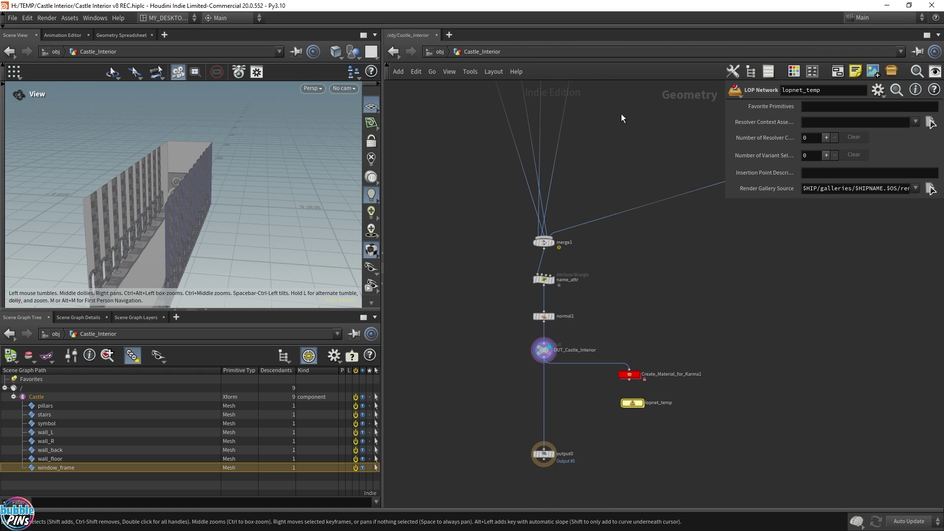
{"action": "scroll", "coordinate": [599, 307], "scroll_direction": "up", "scroll_amount": 1}
{"action": "middle_click_drag", "start_coordinate": [599, 310], "coordinate": [602, 283]}
{"action": "left_click", "coordinate": [526, 257]}
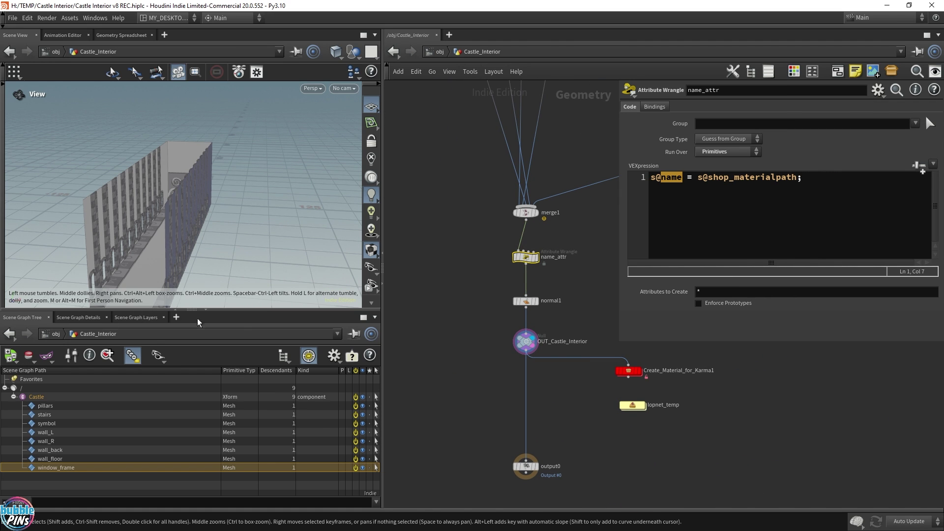
- Open a Geometry Spreadsheet below the viewport and compare the name and shop_materialpath attributes with the wrangle's expression
{"action": "left_click", "coordinate": [176, 319]}
{"action": "mouse_move", "coordinate": [208, 339]}
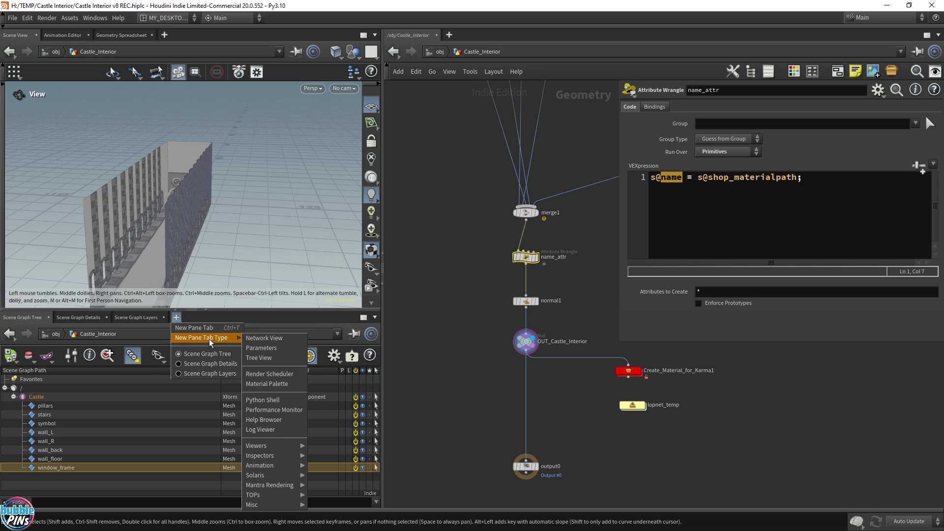
{"action": "mouse_move", "coordinate": [281, 447]}
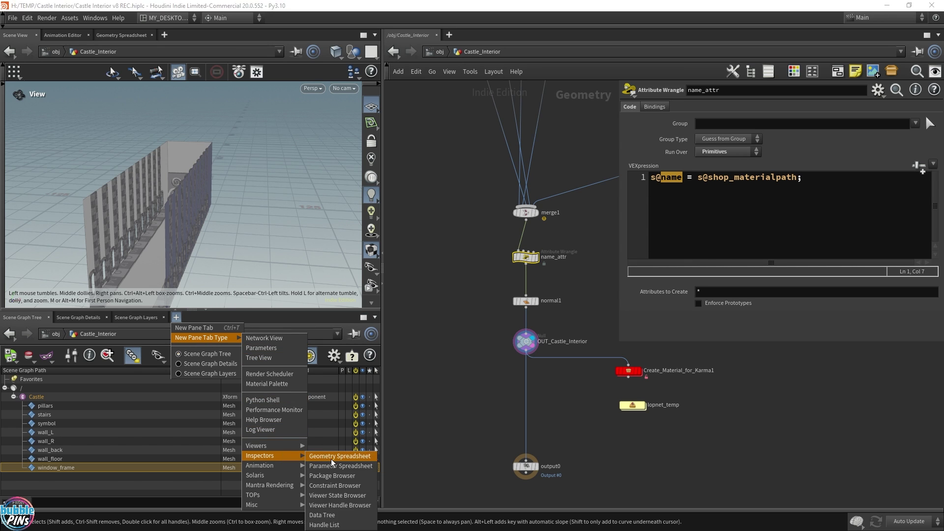
{"action": "left_click", "coordinate": [332, 459]}
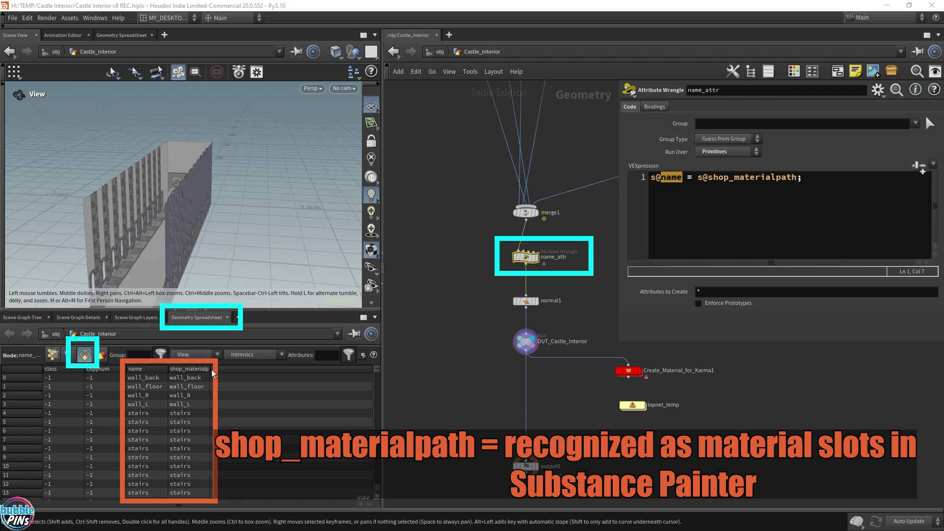
{"action": "left_click", "coordinate": [720, 178]}
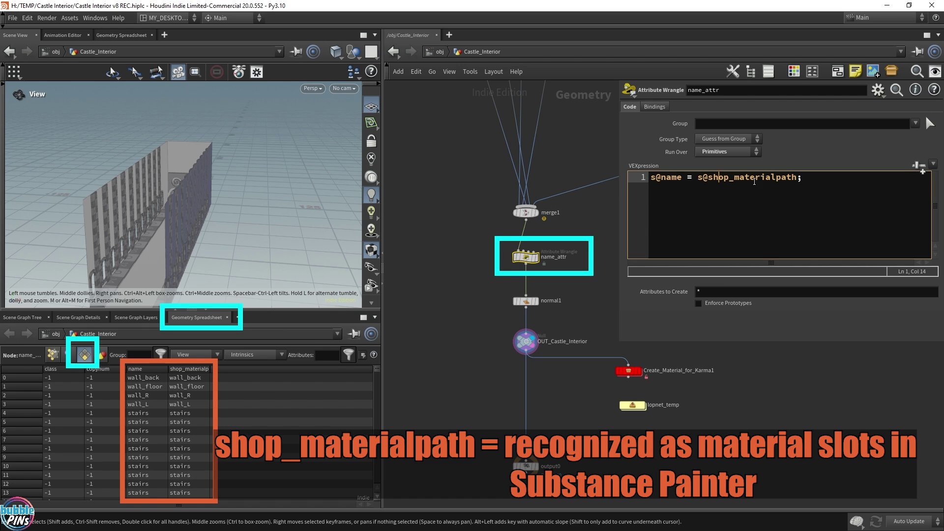
{"action": "double_click", "coordinate": [667, 179]}
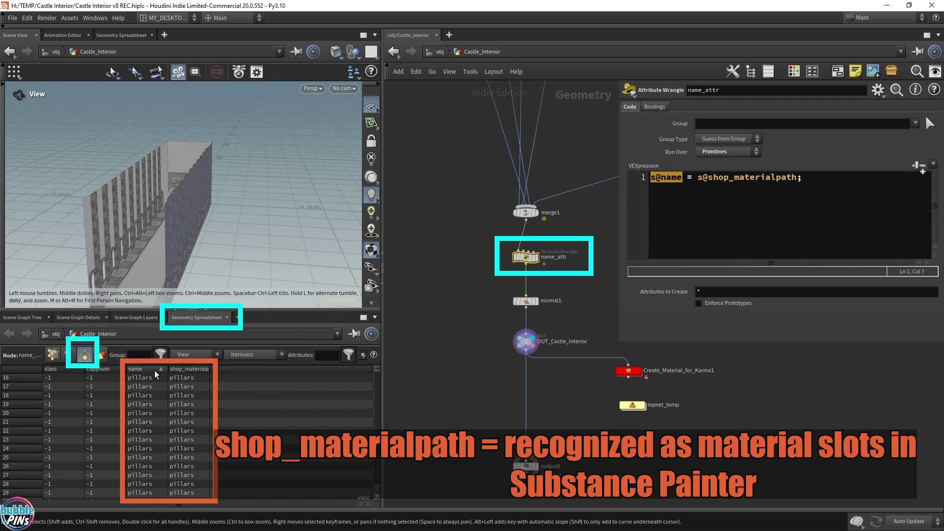
{"action": "left_click", "coordinate": [154, 371]}
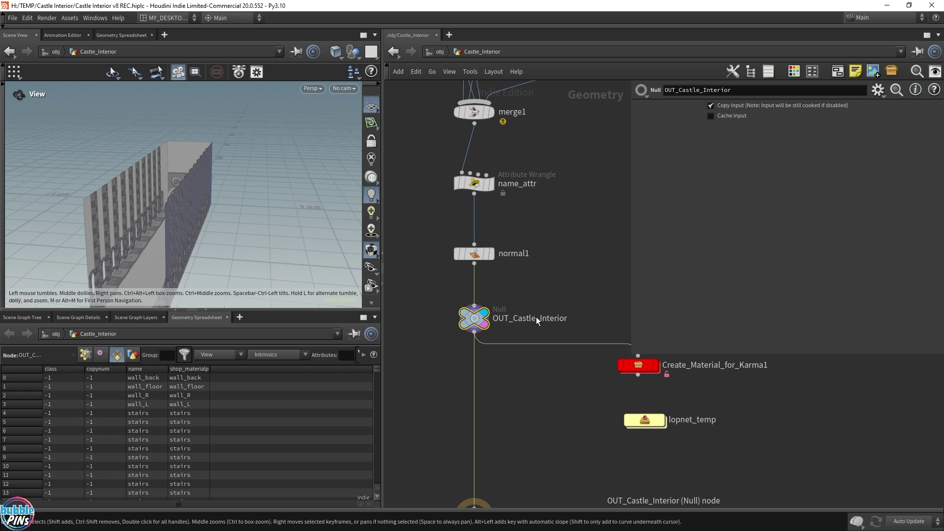
- Go back through the object level into lopnet1 and close the extra Geometry Spreadsheet
{"action": "left_click", "coordinate": [439, 51]}
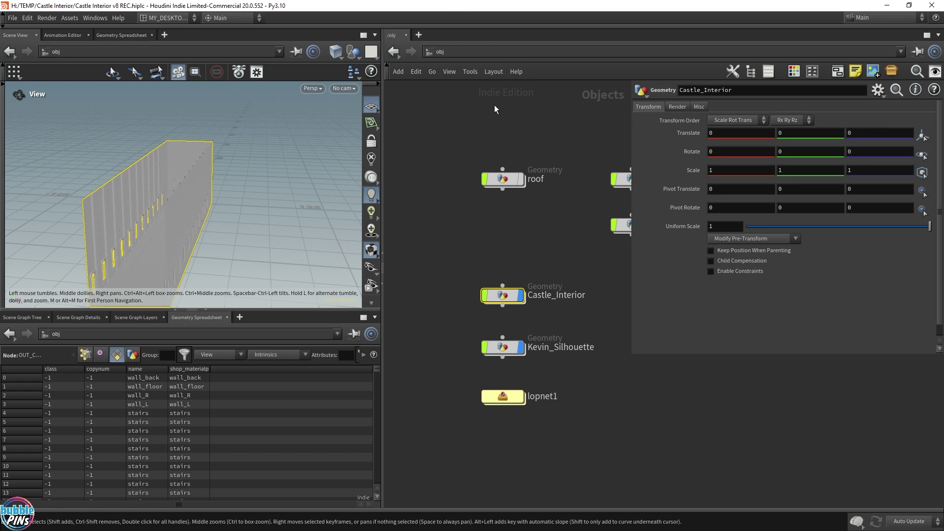
{"action": "left_click", "coordinate": [502, 396]}
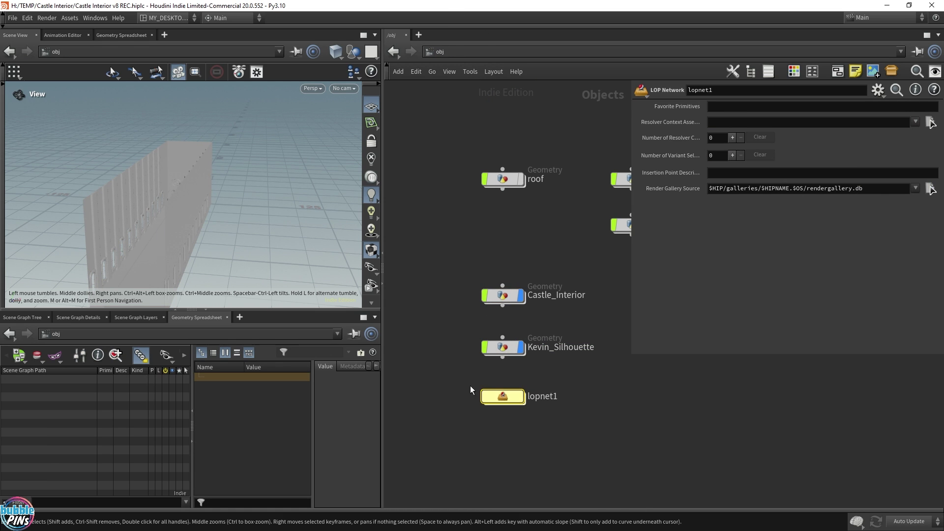
{"action": "double_click", "coordinate": [497, 395]}
{"action": "left_click", "coordinate": [226, 317]}
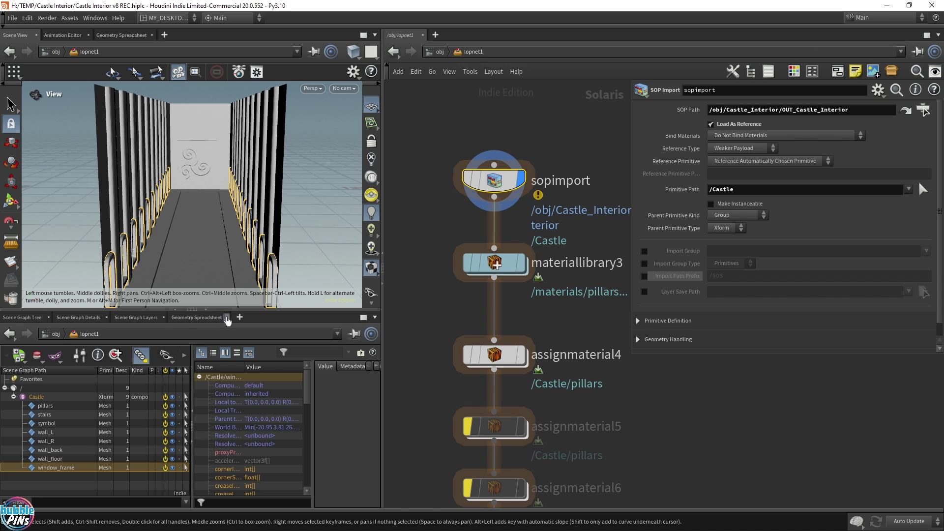
- Step through the Castle primitives from symbol to window_frame, checking each one's highlighted geometry in the viewport
{"action": "left_click", "coordinate": [46, 423]}
{"action": "key", "text": "Down"}
{"action": "key", "text": "Down"}
{"action": "key", "text": "Down"}
{"action": "key", "text": "Down"}
{"action": "key", "text": "Down"}
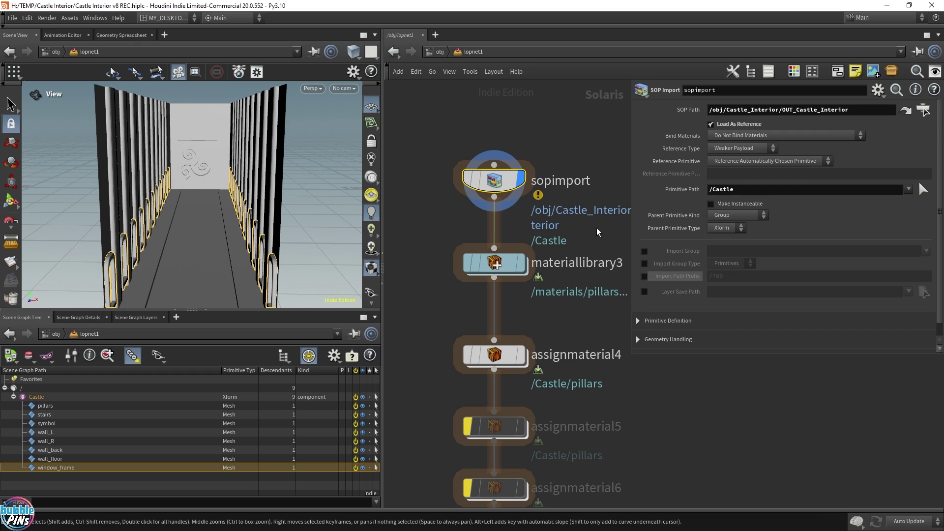
- Select materiallibrary3 and make it the displayed node in the Solaris network
{"action": "middle_click_drag", "start_coordinate": [597, 235], "coordinate": [569, 218]}
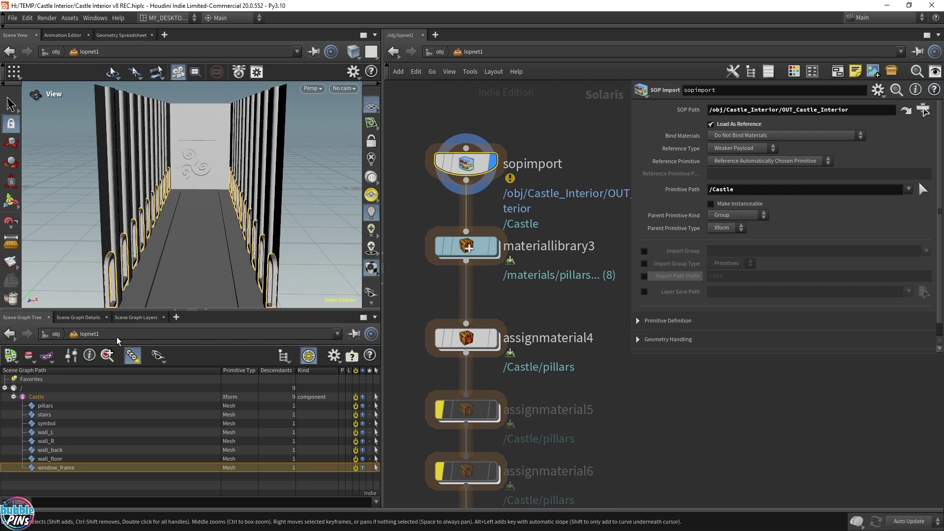
{"action": "left_click_drag", "start_coordinate": [547, 295], "coordinate": [411, 219]}
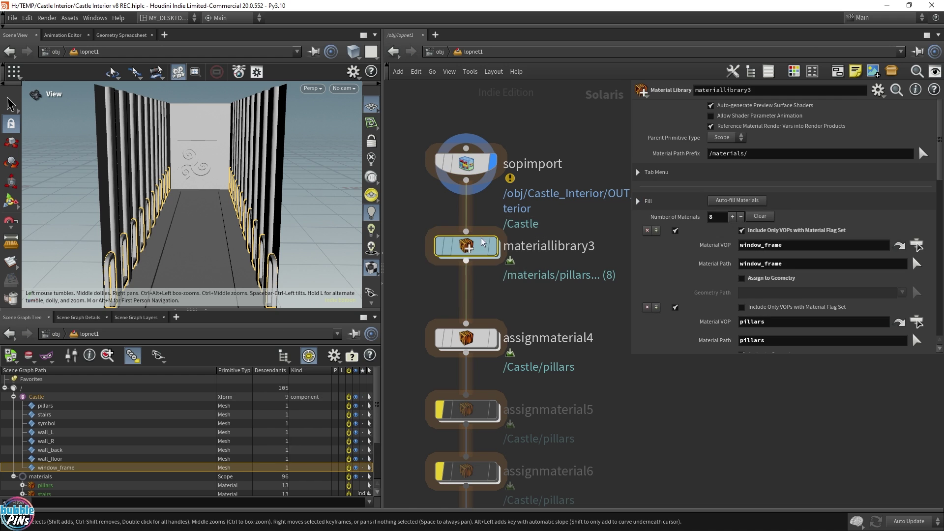
{"action": "left_click", "coordinate": [493, 245]}
{"action": "left_click_drag", "start_coordinate": [526, 309], "coordinate": [418, 359]}
{"action": "left_click", "coordinate": [493, 337]}
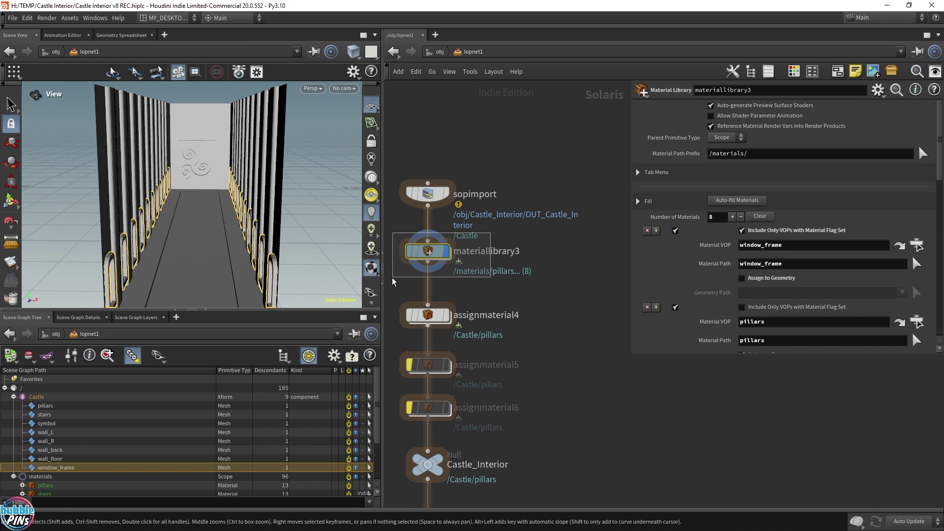
{"action": "middle_click_drag", "start_coordinate": [398, 285], "coordinate": [447, 284]}
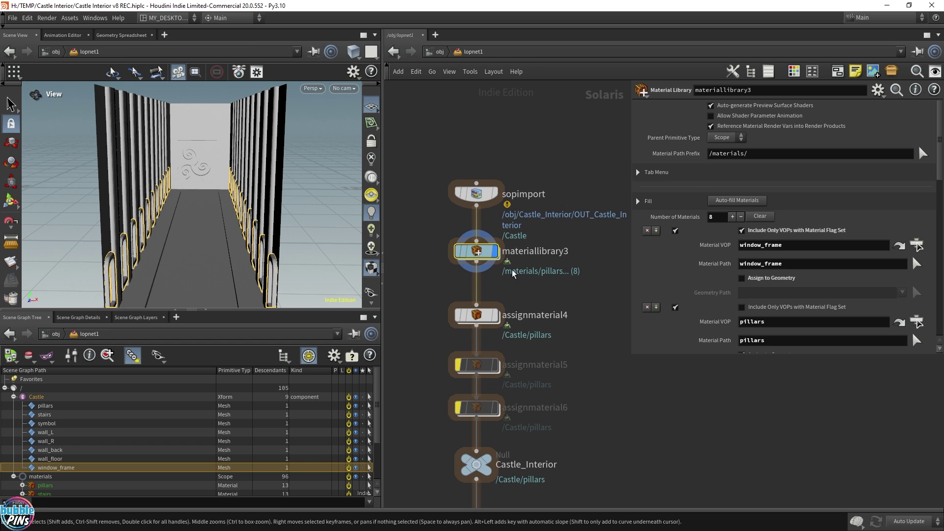
{"action": "scroll", "coordinate": [513, 274], "scroll_direction": "up", "scroll_amount": 3}
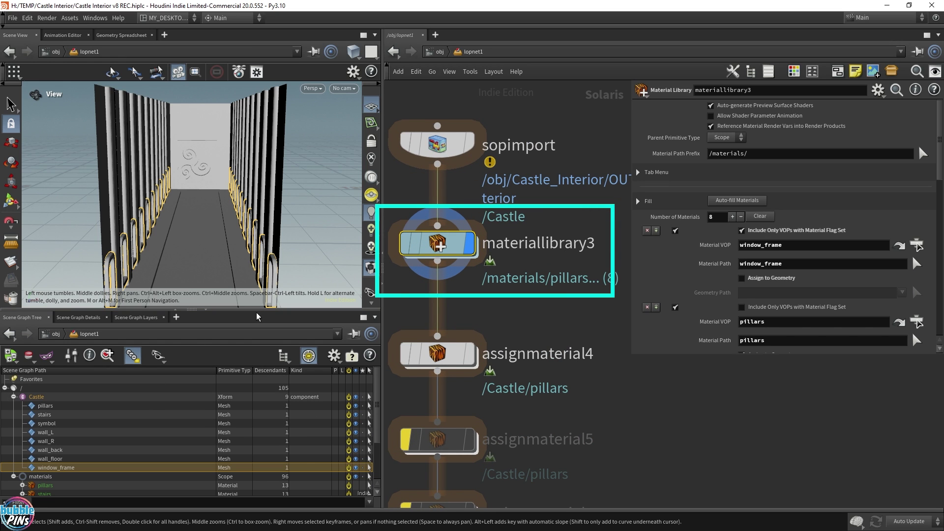
- Enlarge the Scene Graph Tree and highlight the materials scope and its pillars material
{"action": "left_click_drag", "start_coordinate": [259, 310], "coordinate": [259, 252]}
{"action": "left_click", "coordinate": [56, 418]}
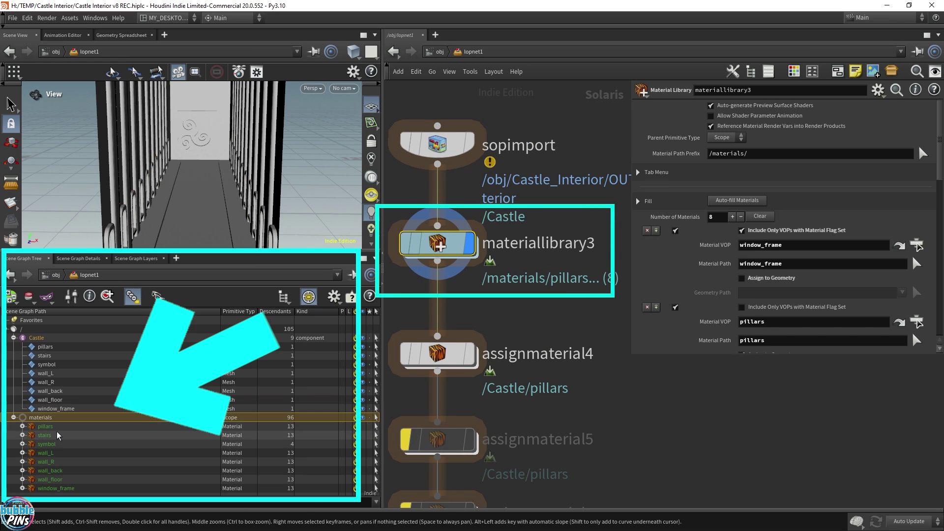
{"action": "left_click", "coordinate": [57, 427]}
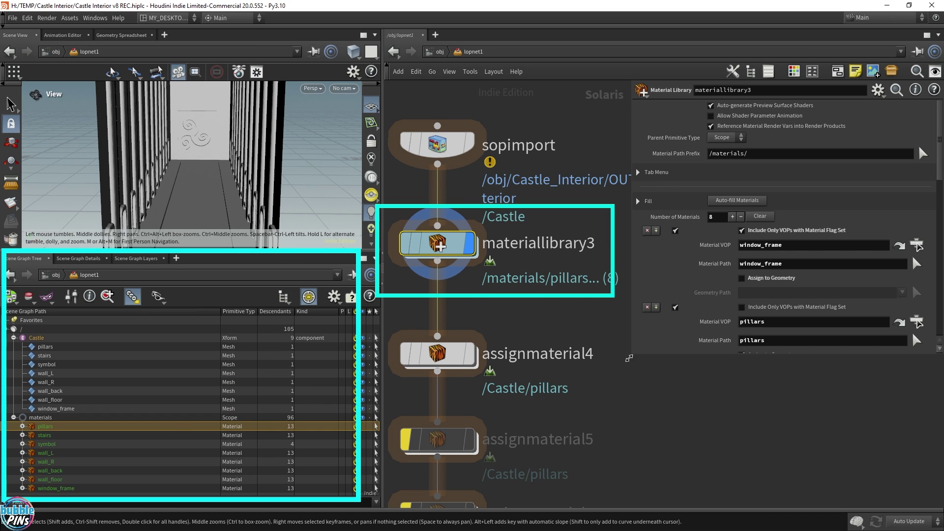
- Enlarge the materiallibrary3 parameters and add a ninth, empty material entry to the list
{"action": "left_click_drag", "start_coordinate": [632, 352], "coordinate": [616, 468]}
{"action": "scroll", "coordinate": [786, 246], "scroll_direction": "down", "scroll_amount": 10}
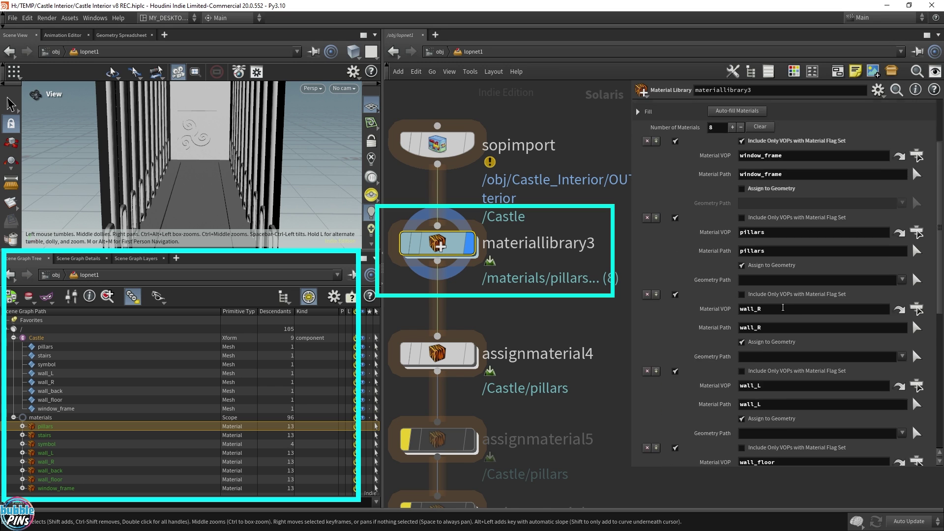
{"action": "scroll", "coordinate": [795, 419], "scroll_direction": "up", "scroll_amount": 10}
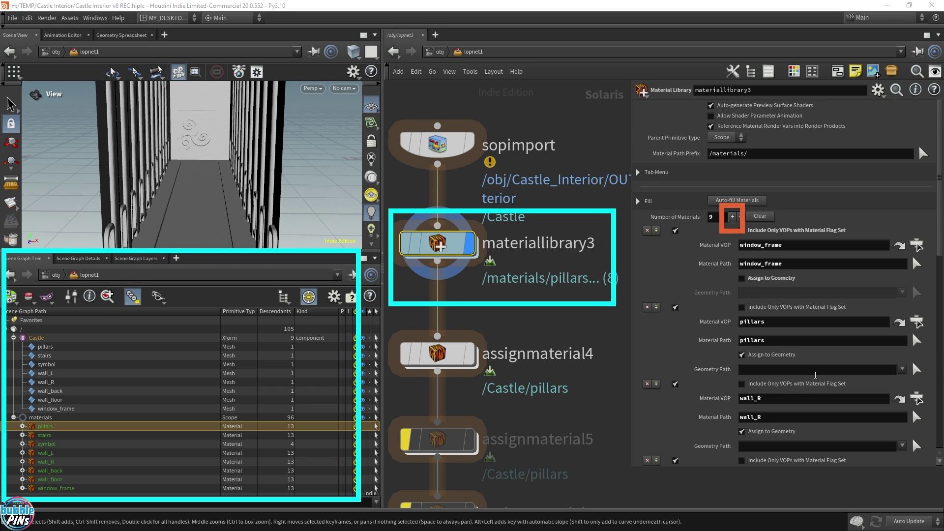
{"action": "scroll", "coordinate": [807, 443], "scroll_direction": "down", "scroll_amount": 10}
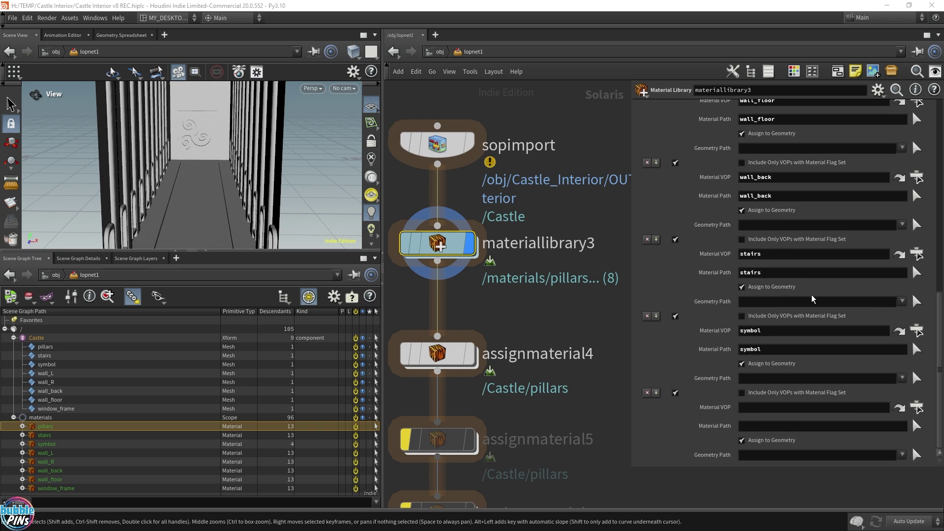
- Set the new entry's Material VOP and Material Path to pillars2 in materiallibrary3
{"action": "left_click", "coordinate": [751, 407]}
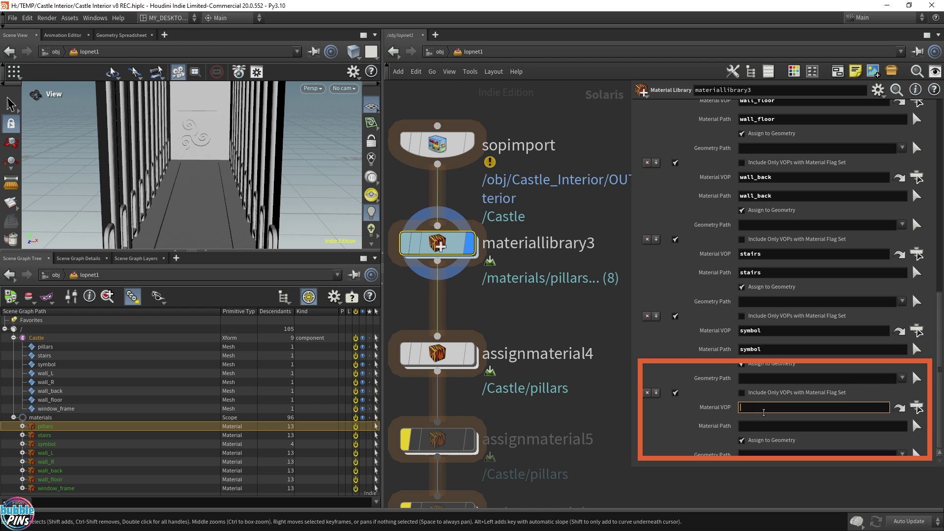
{"action": "left_click", "coordinate": [760, 378]}
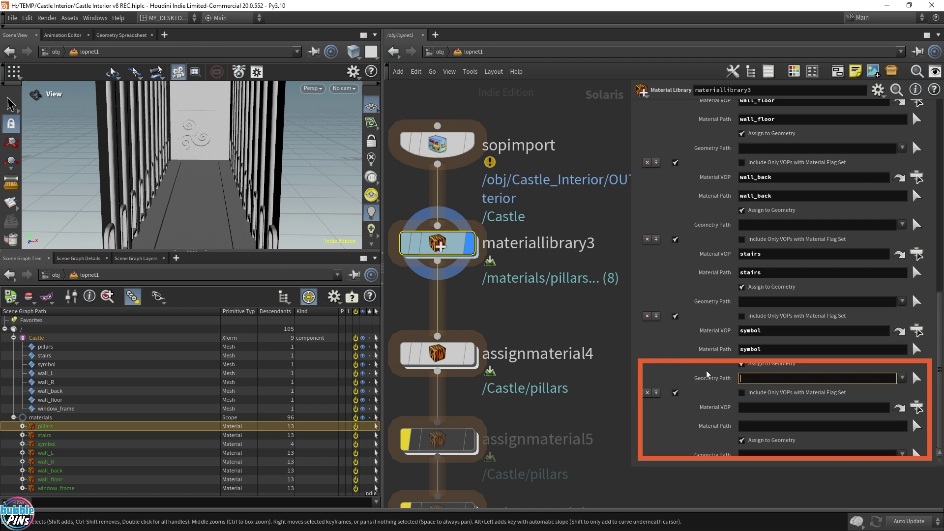
{"action": "left_click", "coordinate": [766, 407]}
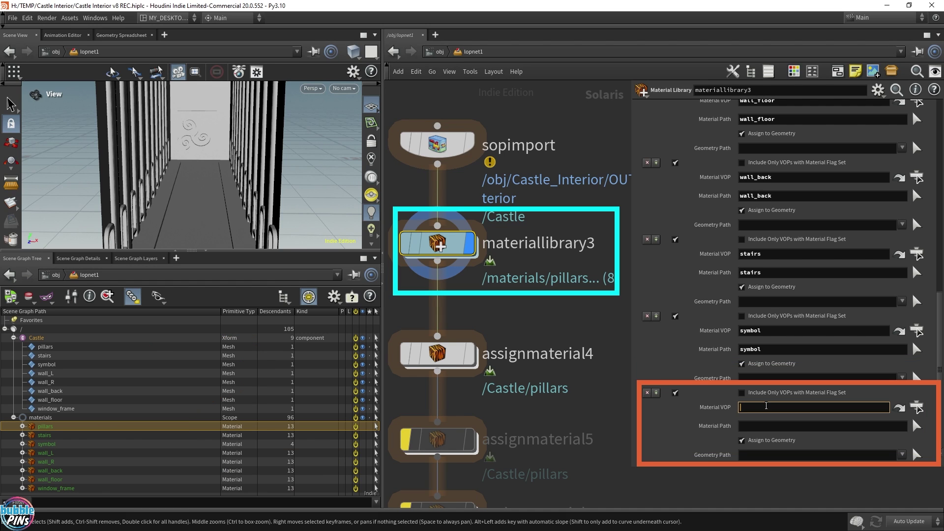
{"action": "type", "text": "pillars2"}
{"action": "key", "text": "Return"}
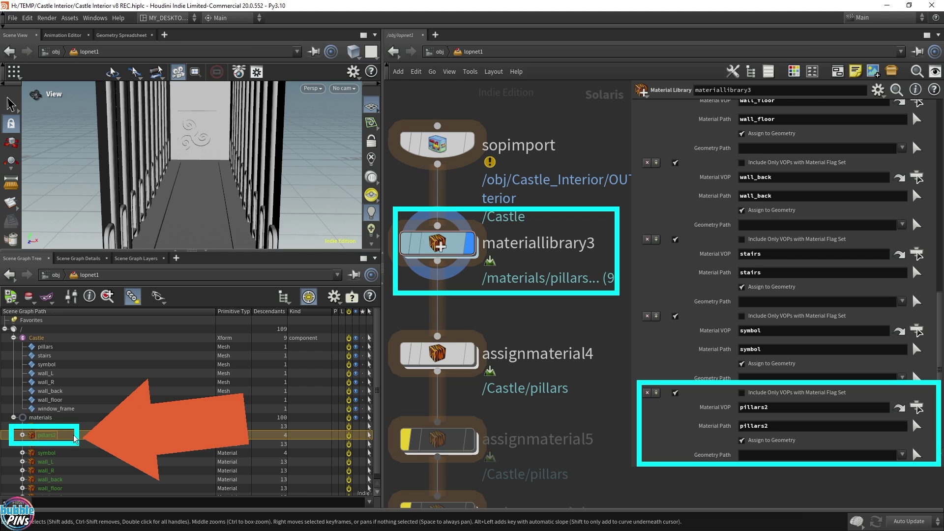
- Assign the pillars2 material to the Castle pillars primitive and place the new Assign Material node on a side branch off materiallibrary3
{"action": "left_click_drag", "start_coordinate": [42, 439], "coordinate": [50, 350]}
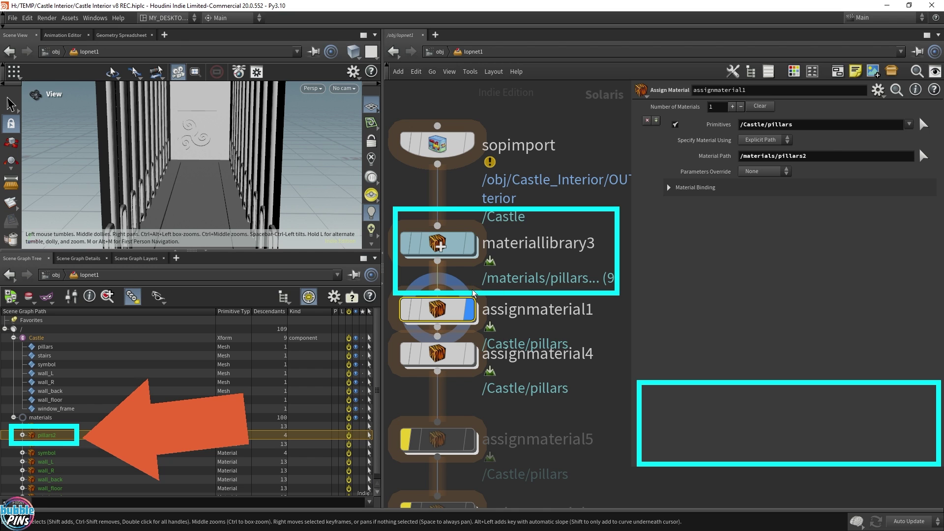
{"action": "mouse_move", "coordinate": [439, 314]}
{"action": "left_mouse_down"}
{"action": "mouse_move", "coordinate": [535, 337]}
{"action": "mouse_move", "coordinate": [541, 327]}
{"action": "mouse_move", "coordinate": [541, 347]}
{"action": "mouse_move", "coordinate": [538, 323]}
{"action": "left_mouse_up"}
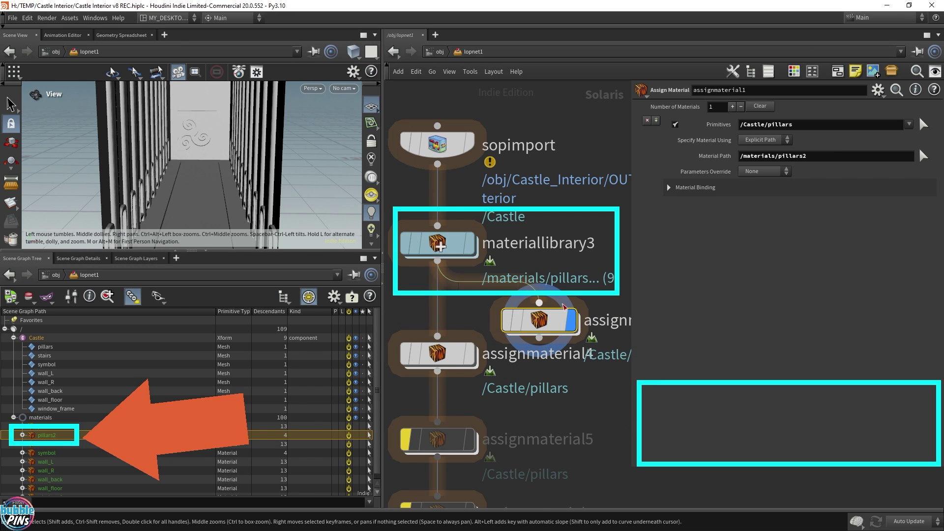
{"action": "scroll", "coordinate": [602, 246], "scroll_direction": "down", "scroll_amount": 4}
{"action": "middle_click_drag", "start_coordinate": [611, 246], "coordinate": [512, 233]}
{"action": "left_click_drag", "start_coordinate": [459, 274], "coordinate": [533, 275]}
{"action": "triple_click", "coordinate": [790, 125]}
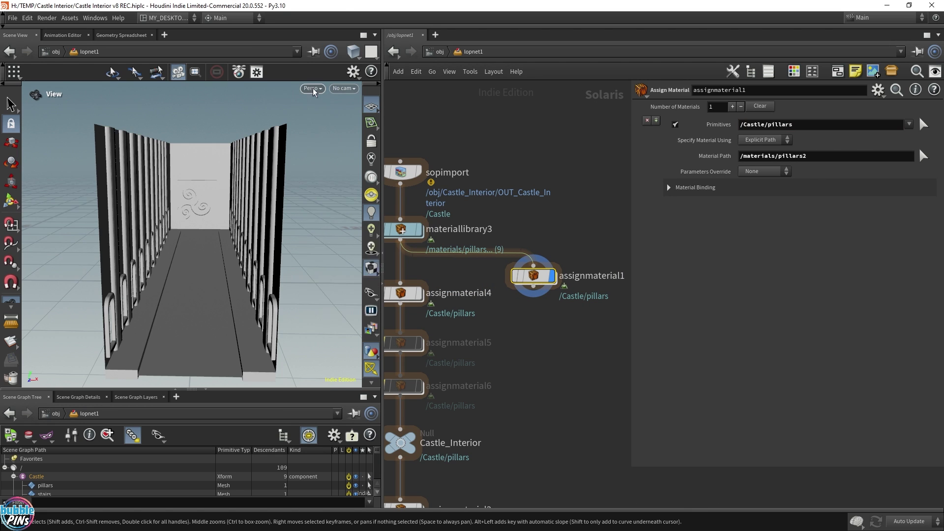
- Switch the viewport renderer to Karma XPU for the pillars and move assignmaterial1 level with assignmaterial4
{"action": "left_click", "coordinate": [314, 89]}
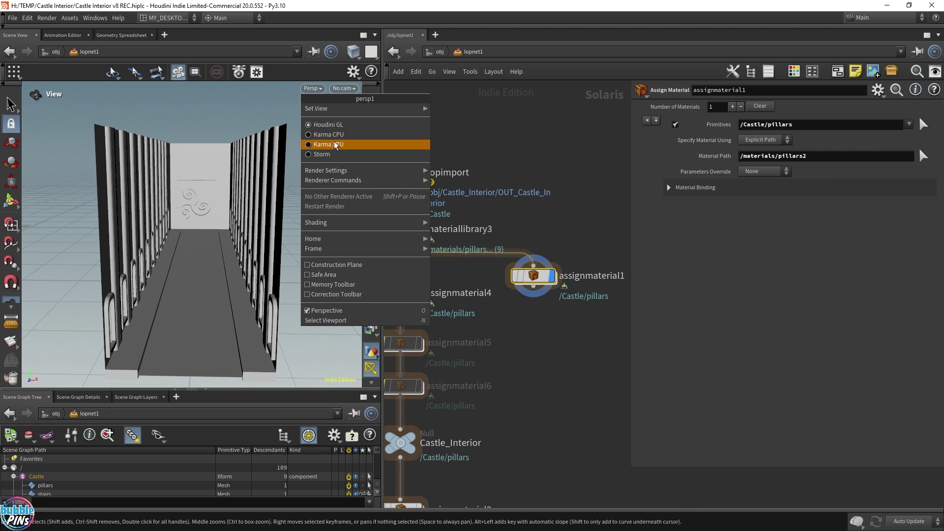
{"action": "left_click", "coordinate": [336, 144]}
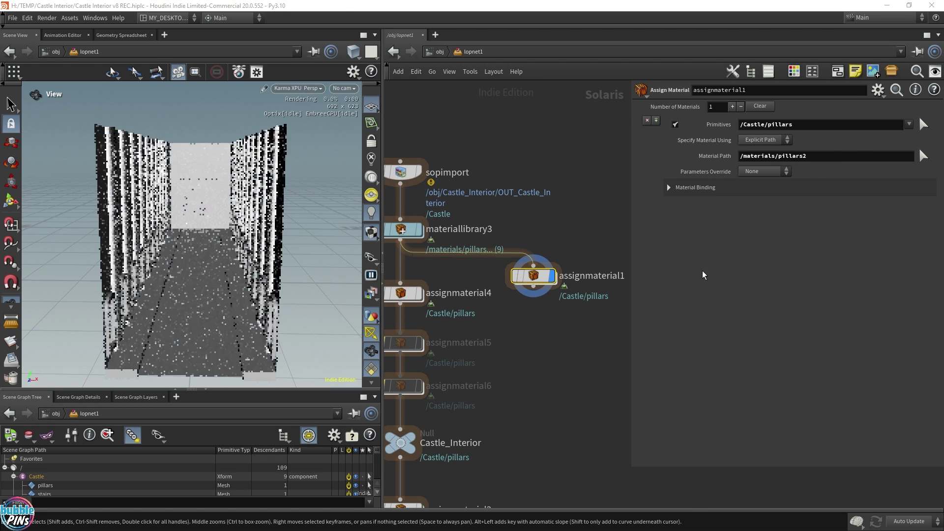
{"action": "left_click_drag", "start_coordinate": [295, 157], "coordinate": [256, 152]}
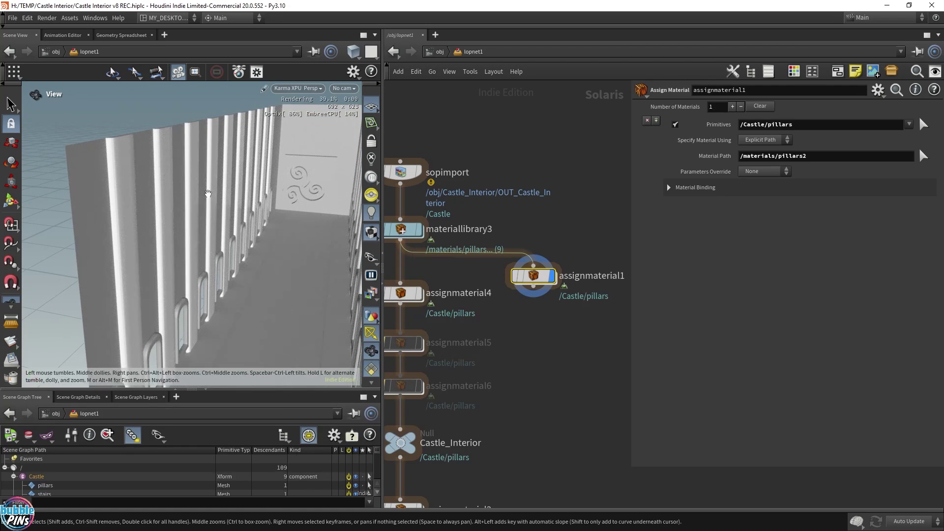
{"action": "left_click_drag", "start_coordinate": [527, 274], "coordinate": [558, 292]}
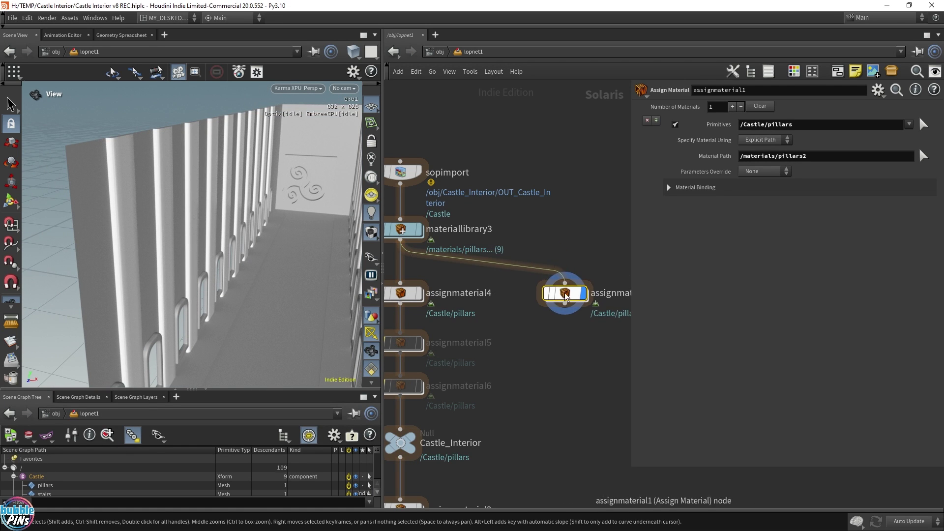
- Open the pillars2 subnetwork inside materiallibrary3 and shrink the parameter area to free up network space
{"action": "middle_click_drag", "start_coordinate": [552, 246], "coordinate": [607, 237]}
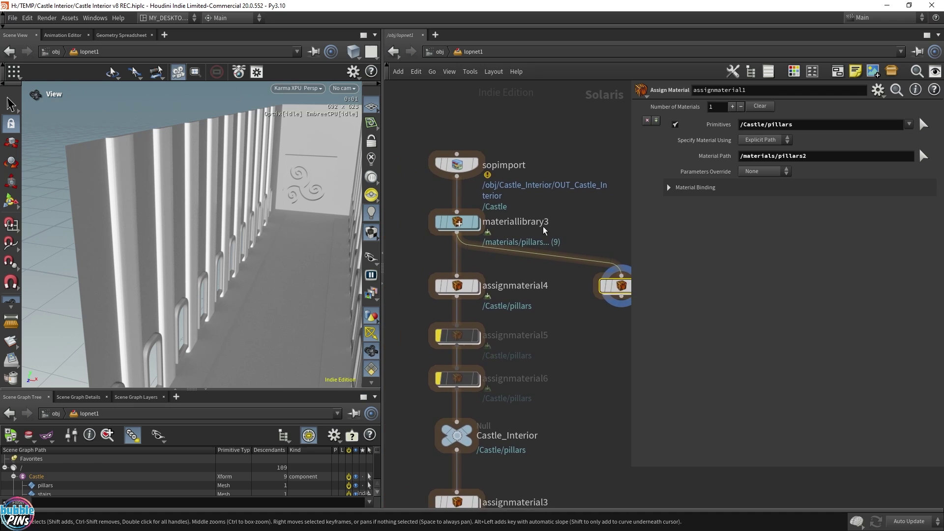
{"action": "scroll", "coordinate": [542, 216], "scroll_direction": "up", "scroll_amount": 4}
{"action": "middle_click_drag", "start_coordinate": [542, 205], "coordinate": [592, 242]}
{"action": "double_click", "coordinate": [440, 272]}
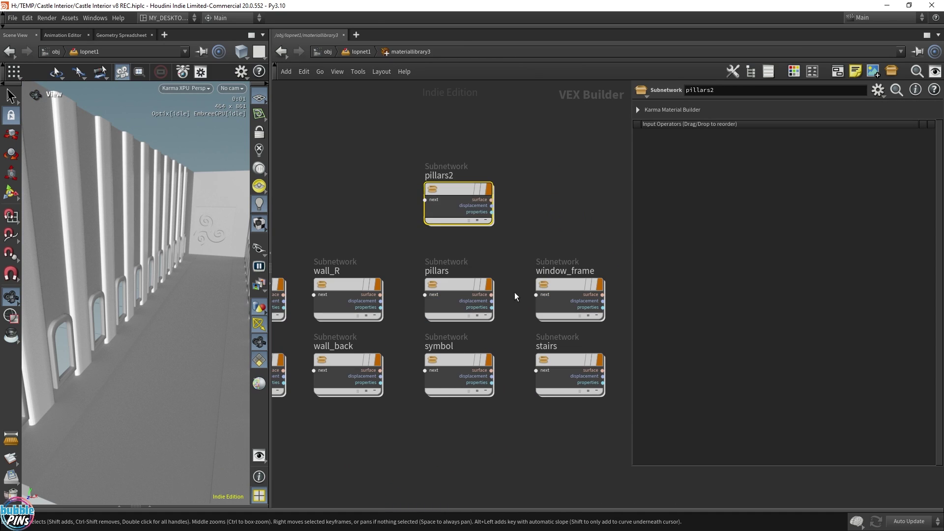
{"action": "double_click", "coordinate": [463, 188]}
{"action": "left_click_drag", "start_coordinate": [632, 467], "coordinate": [708, 288]}
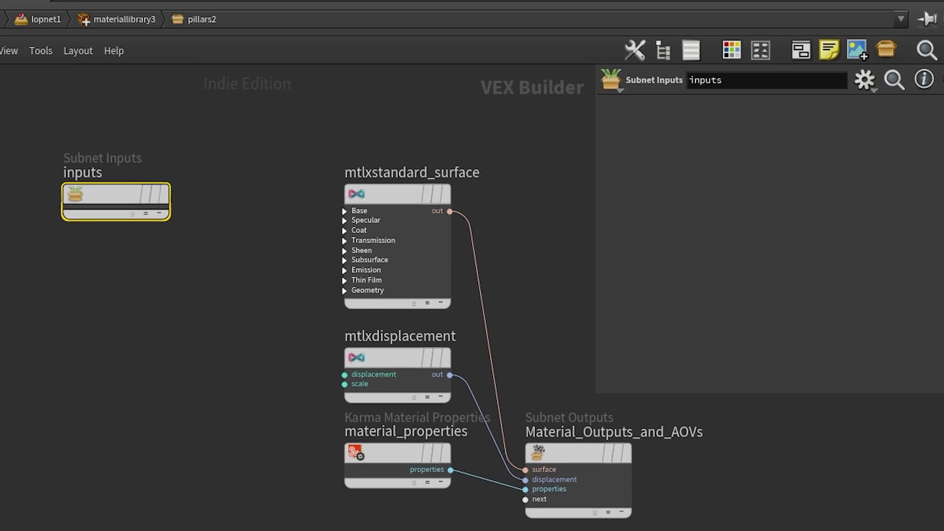
- Spread out the pillars2 network by raising Material_Outputs_and_AOVs and moving mtlxdisplacement and material_properties well below mtlxstandard_surface
{"action": "left_click_drag", "start_coordinate": [527, 401], "coordinate": [611, 245]}
{"action": "middle_click_drag", "start_coordinate": [628, 252], "coordinate": [574, 197]}
{"action": "scroll", "coordinate": [616, 205], "scroll_direction": "down", "scroll_amount": 3}
{"action": "left_click_drag", "start_coordinate": [552, 199], "coordinate": [552, 323]}
{"action": "middle_click_drag", "start_coordinate": [539, 123], "coordinate": [500, 132]}
{"action": "scroll", "coordinate": [500, 132], "scroll_direction": "up", "scroll_amount": 5}
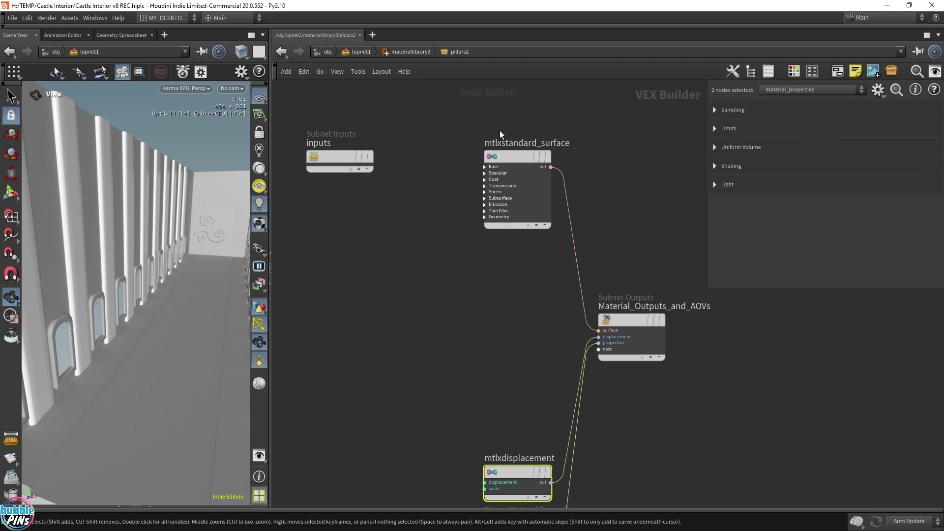
{"action": "middle_click_drag", "start_coordinate": [534, 343], "coordinate": [534, 283]}
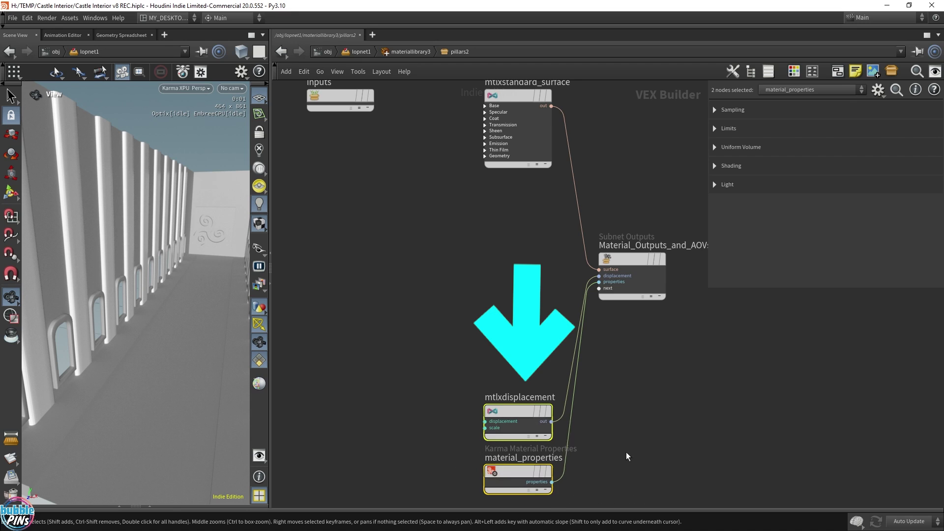
{"action": "middle_click_drag", "start_coordinate": [609, 425], "coordinate": [616, 449]}
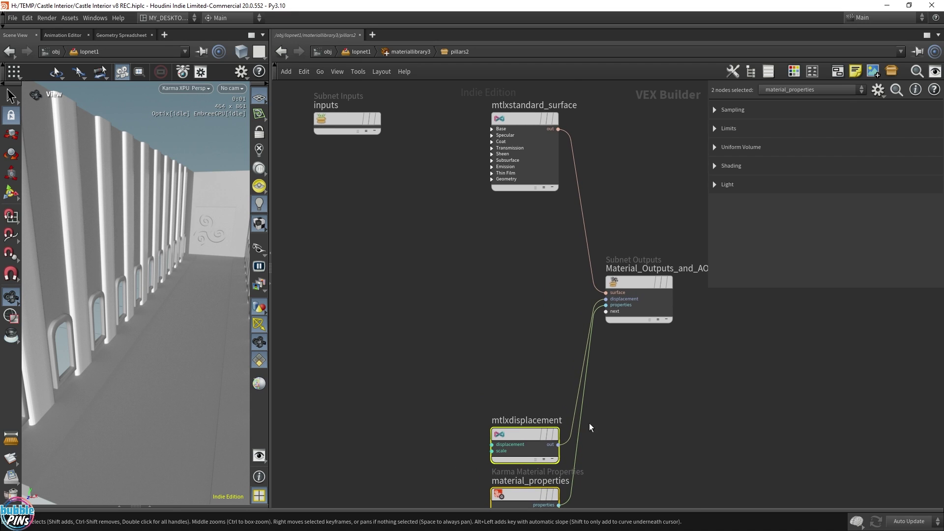
- Expand the Base, Specular and Geometry inputs of mtlxstandard_surface and move the inputs node out of the way
{"action": "left_click", "coordinate": [491, 129]}
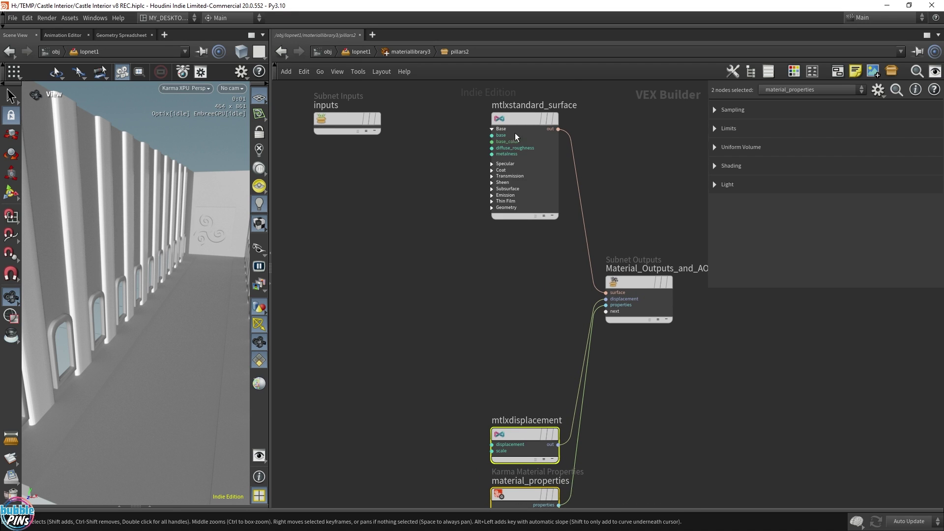
{"action": "left_click", "coordinate": [492, 164]}
{"action": "middle_click_drag", "start_coordinate": [381, 203], "coordinate": [453, 215]}
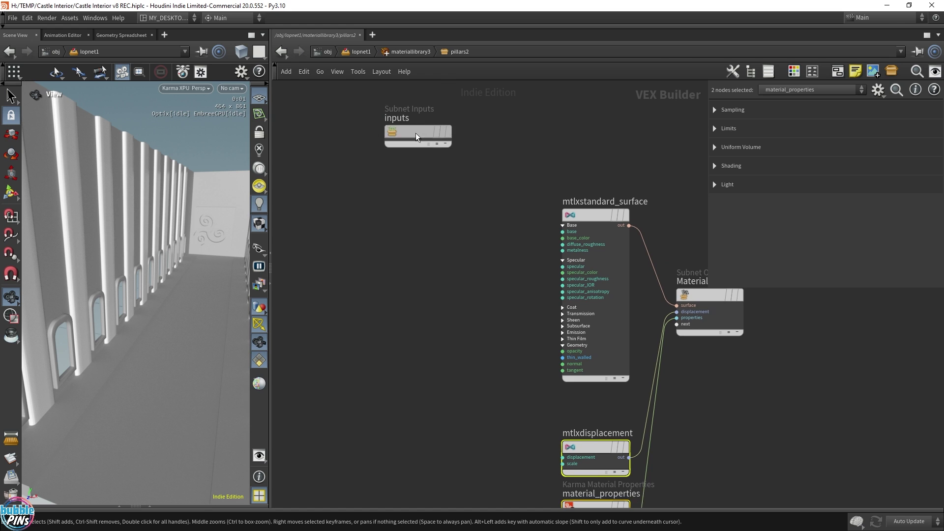
{"action": "left_click_drag", "start_coordinate": [416, 134], "coordinate": [566, 181]}
{"action": "middle_click_drag", "start_coordinate": [309, 245], "coordinate": [492, 210]}
{"action": "left_click", "coordinate": [491, 209]}
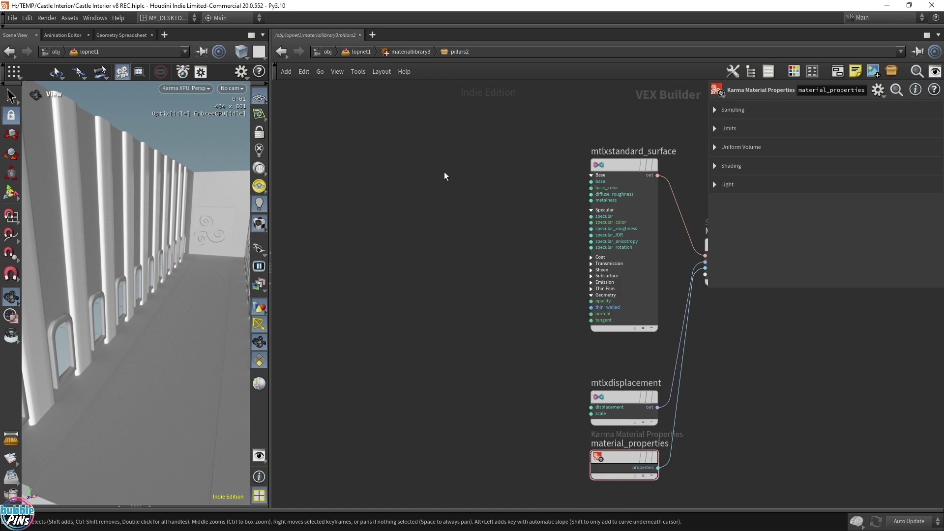
{"action": "scroll", "coordinate": [444, 172], "scroll_direction": "up", "scroll_amount": 1}
{"action": "middle_click_drag", "start_coordinate": [443, 170], "coordinate": [391, 125]}
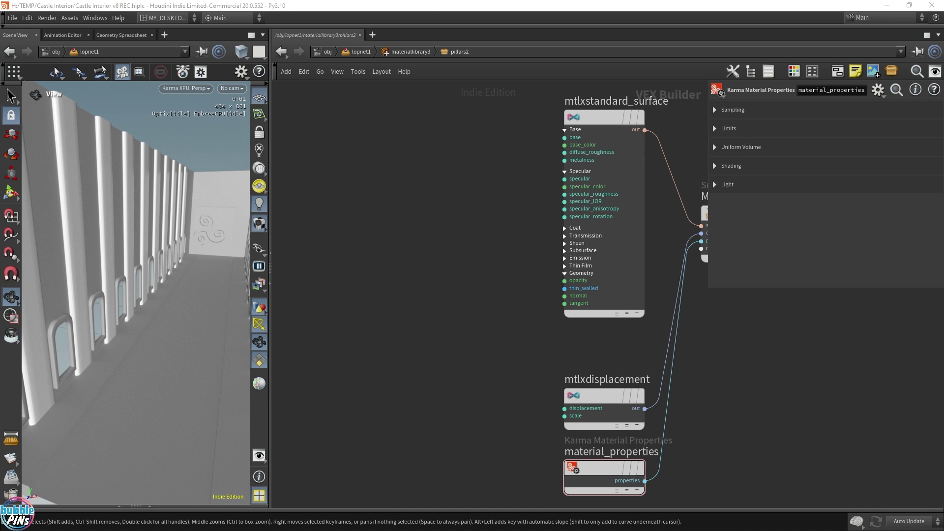
- Switch to File Explorer and review the five pillars PNG texture maps in the pillars folder
{"action": "left_click_drag", "start_coordinate": [943, 206], "coordinate": [366, 139]}
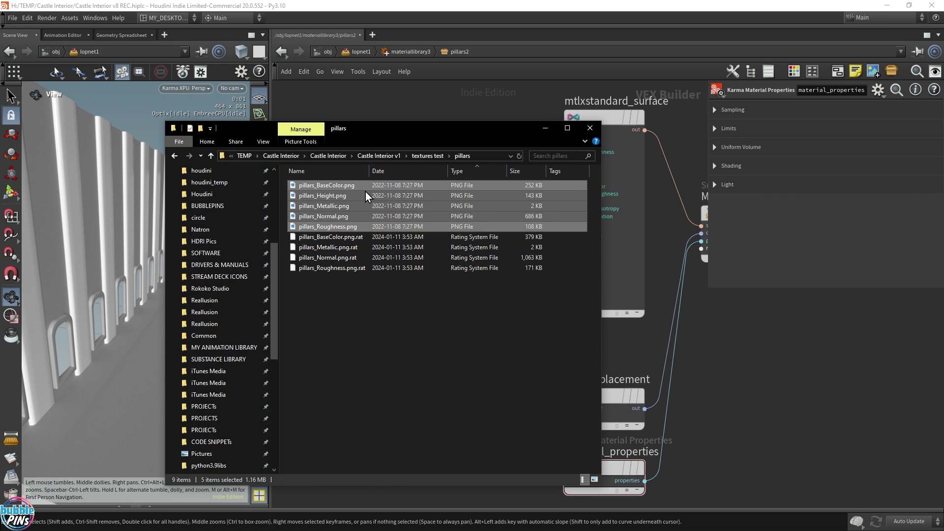
{"action": "left_click_drag", "start_coordinate": [392, 300], "coordinate": [314, 235]}
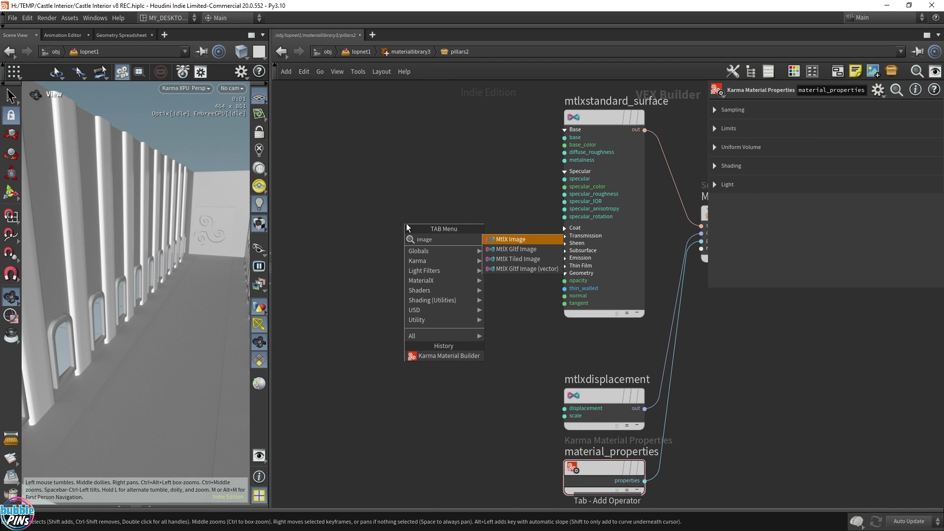
- Add a MtlX Tiled Image node to the left of mtlxstandard_surface and rename it BaseColor
{"action": "key", "text": "Down"}
{"action": "key", "text": "Down"}
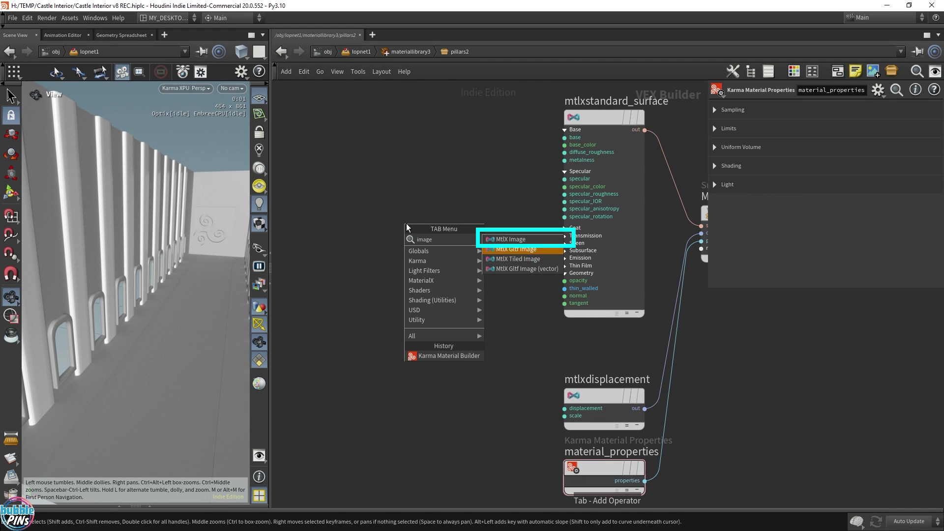
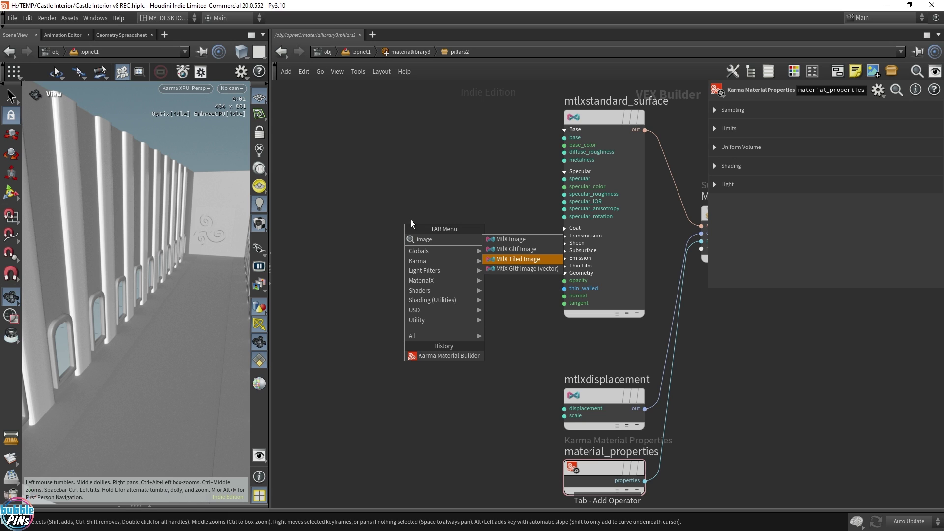
{"action": "key", "text": "Return"}
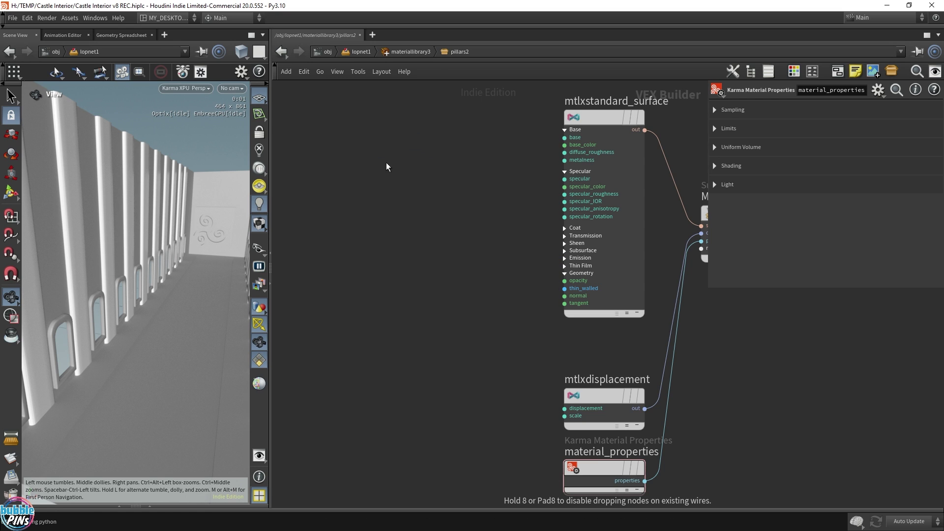
{"action": "left_click", "coordinate": [387, 167]}
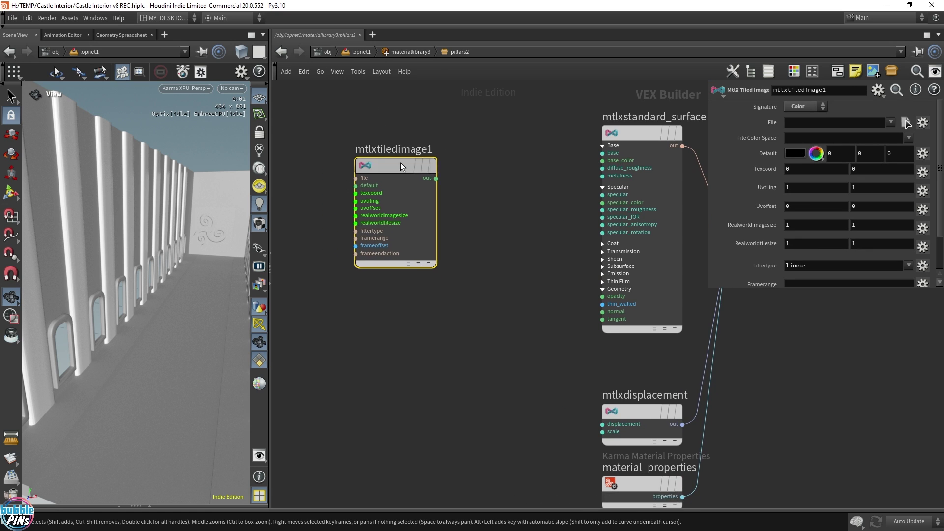
{"action": "left_click_drag", "start_coordinate": [401, 162], "coordinate": [349, 130]}
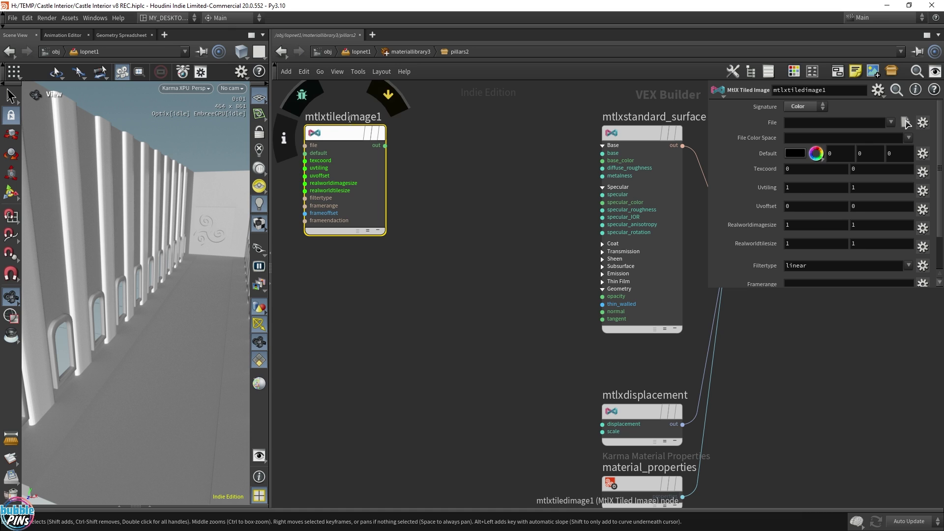
{"action": "double_click", "coordinate": [349, 119]}
{"action": "type", "text": "BaseColor"}
{"action": "key", "text": "Return"}
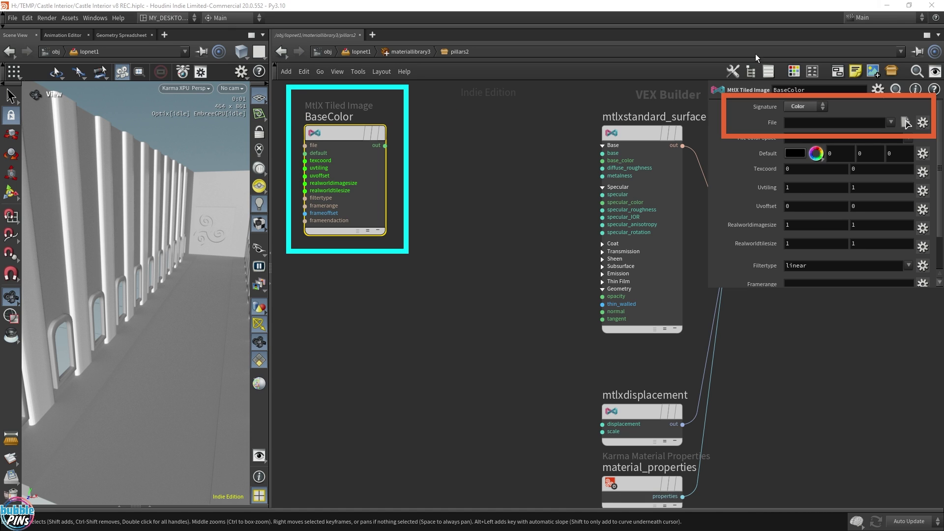
- Set the BaseColor node's signature to Color 4 and load pillars_BaseColor.png from the textures test\pillars folder
{"action": "left_click", "coordinate": [815, 106]}
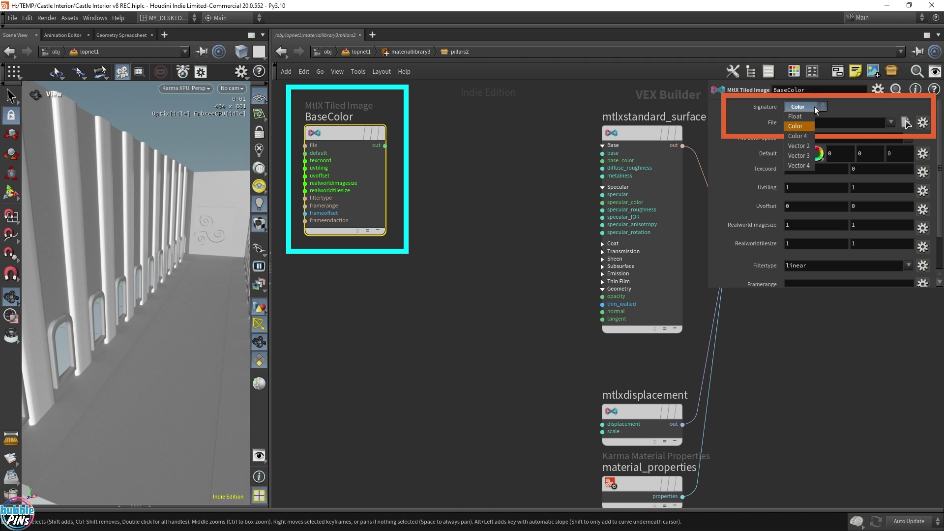
{"action": "left_click", "coordinate": [801, 141]}
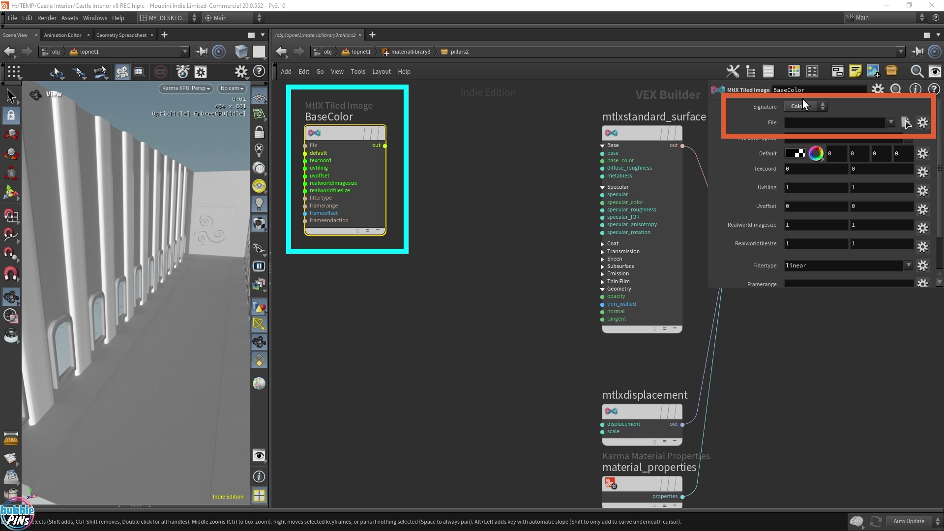
{"action": "left_click", "coordinate": [906, 122]}
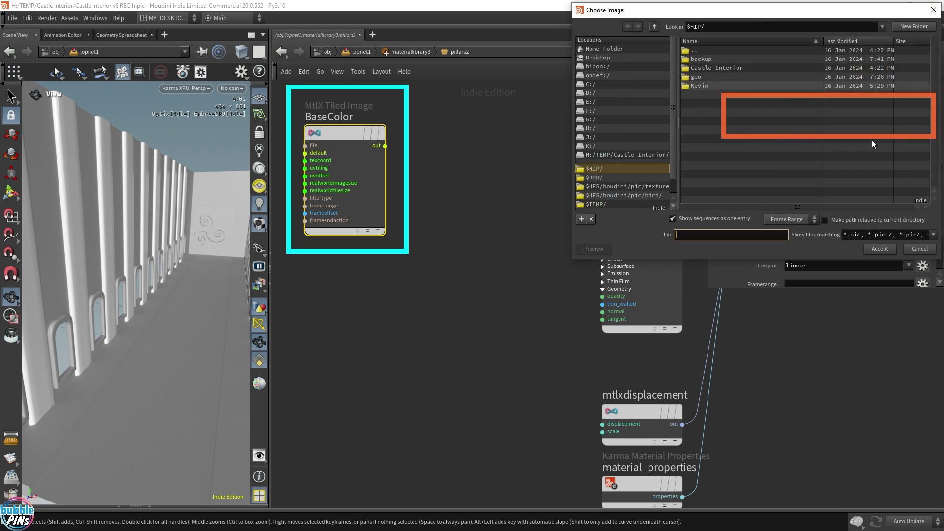
{"action": "left_click_drag", "start_coordinate": [580, 277], "coordinate": [485, 272]}
{"action": "key", "text": "ctrl+v"}
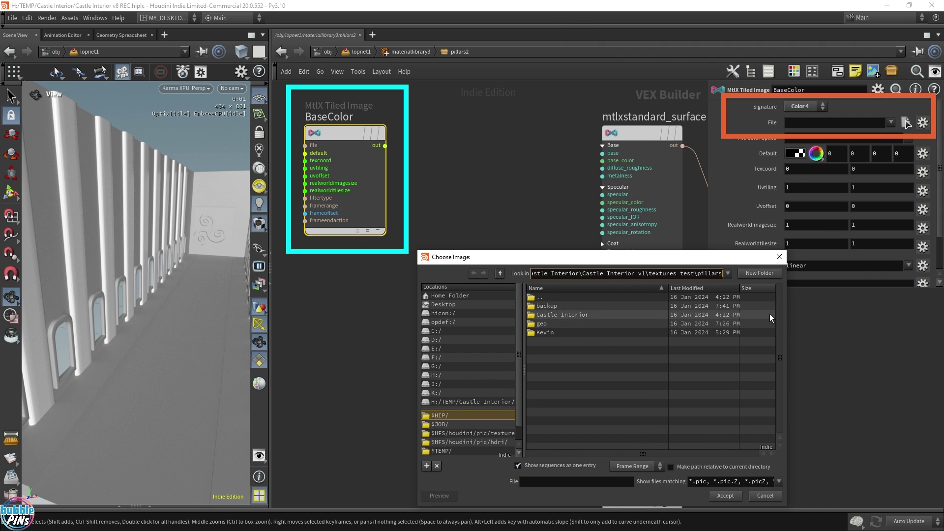
{"action": "key", "text": "Return"}
{"action": "left_click", "coordinate": [614, 308]}
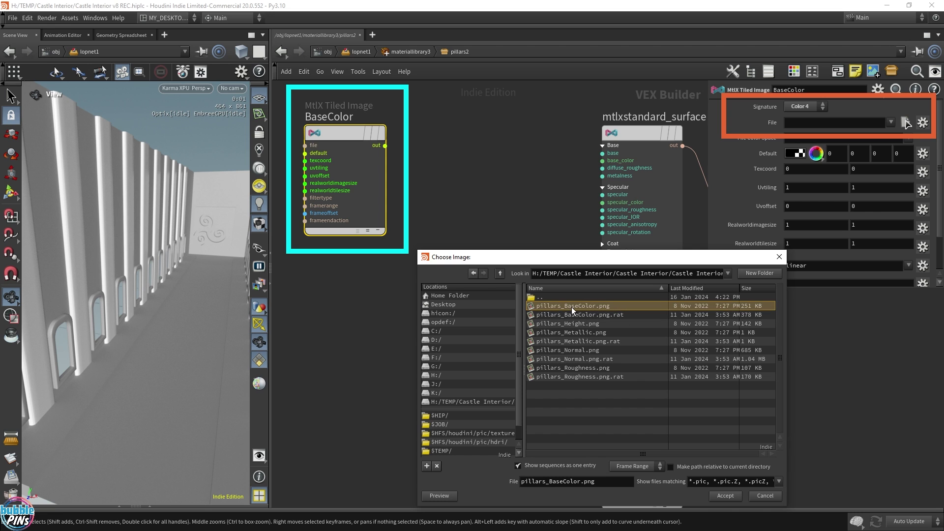
{"action": "left_click", "coordinate": [724, 496]}
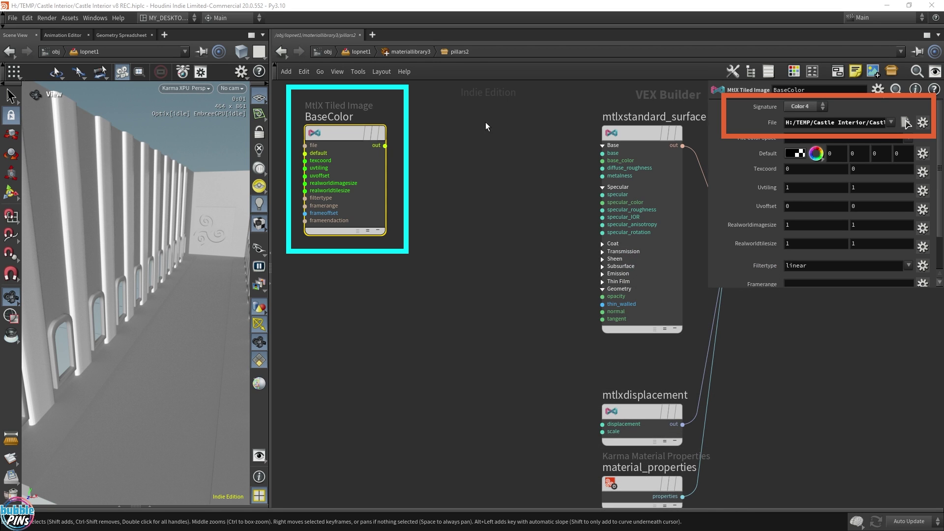
- Connect the BaseColor node's output to the base_color input of mtlxstandard_surface
{"action": "left_click", "coordinate": [385, 145]}
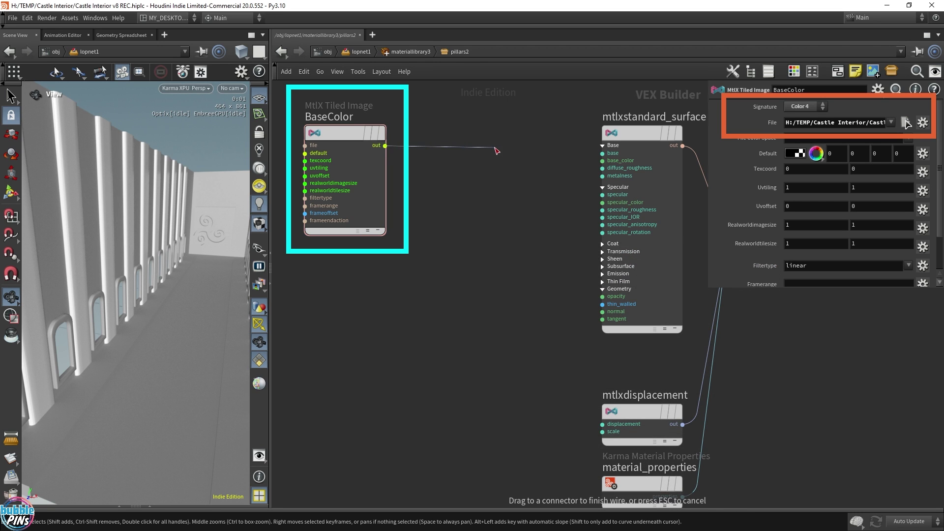
{"action": "left_click_drag", "start_coordinate": [495, 148], "coordinate": [613, 162]}
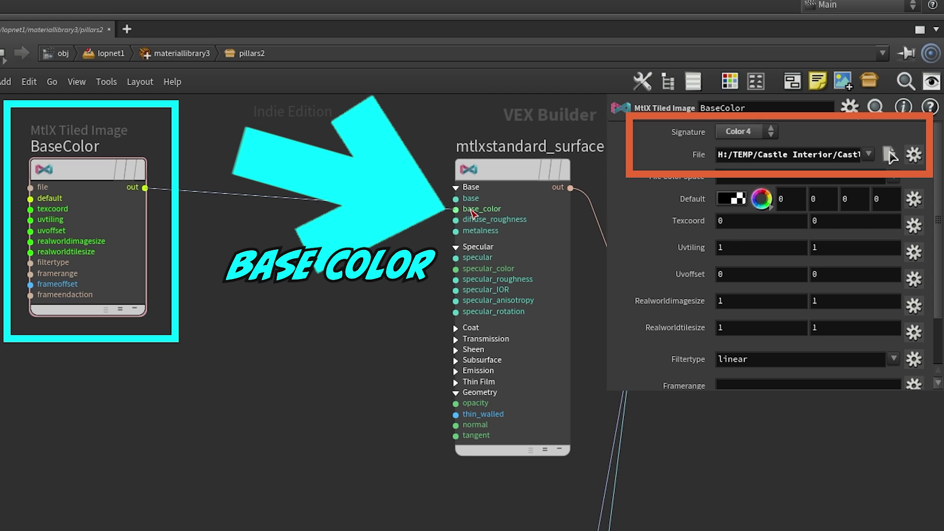
{"action": "left_click", "coordinate": [471, 211]}
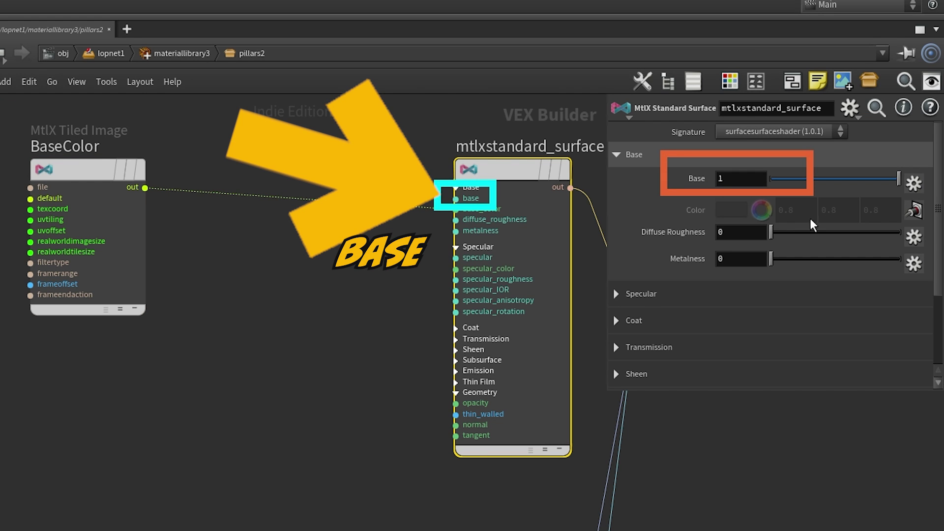
- Set the Base weight of mtlxstandard_surface to 0 and inspect the pillars in the viewport
{"action": "left_click", "coordinate": [737, 178]}
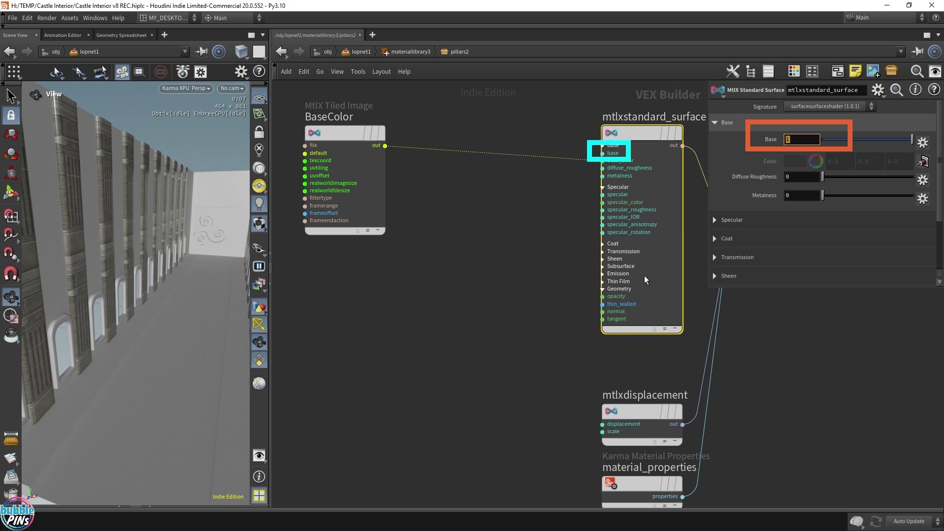
{"action": "left_click_drag", "start_coordinate": [157, 194], "coordinate": [105, 191]}
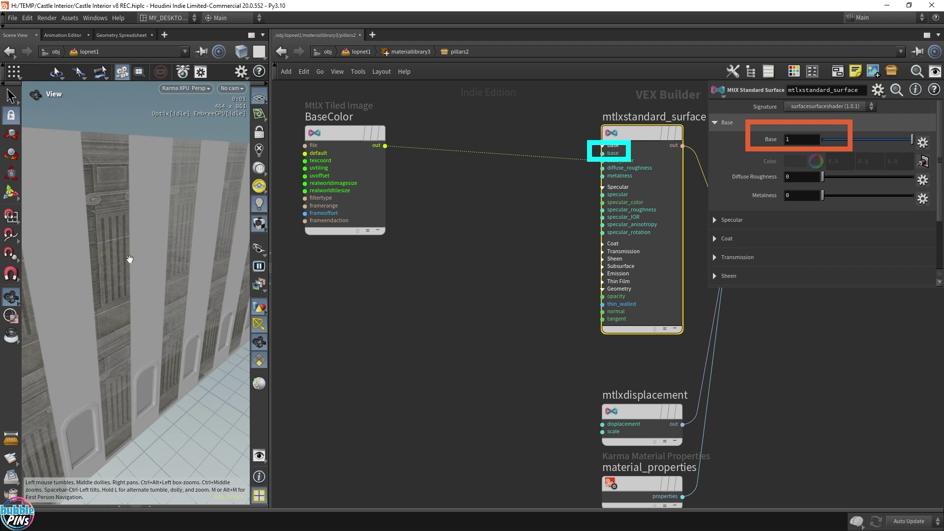
{"action": "left_click_drag", "start_coordinate": [800, 139], "coordinate": [706, 120]}
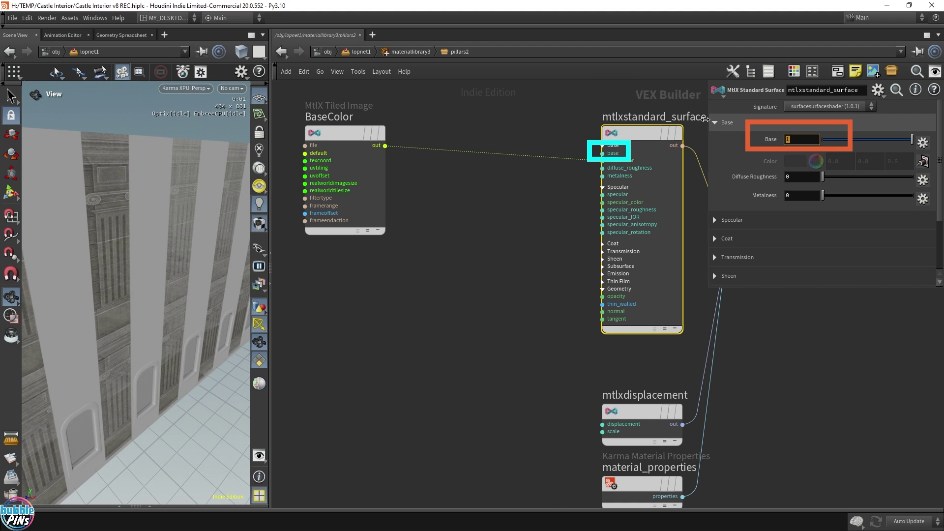
{"action": "type", "text": "0"}
{"action": "key", "text": "Return"}
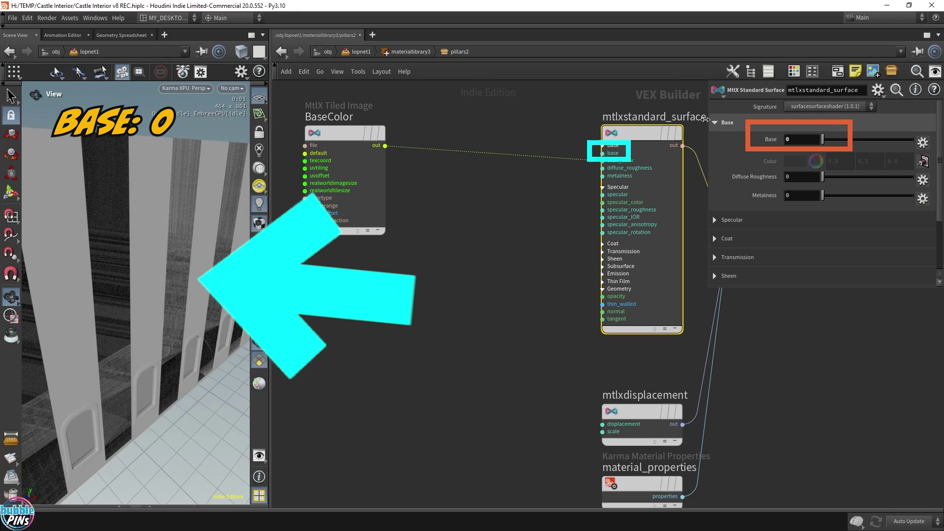
{"action": "left_click_drag", "start_coordinate": [125, 213], "coordinate": [128, 206]}
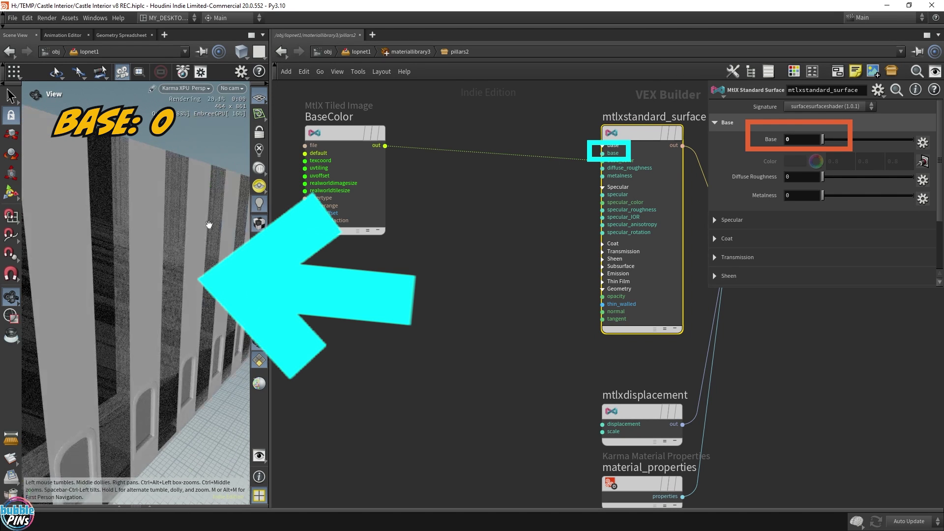
- Set the Base weight of mtlxstandard_surface back to 1
{"action": "left_click", "coordinate": [799, 138]}
{"action": "key", "text": "BackSpace"}
{"action": "type", "text": "1"}
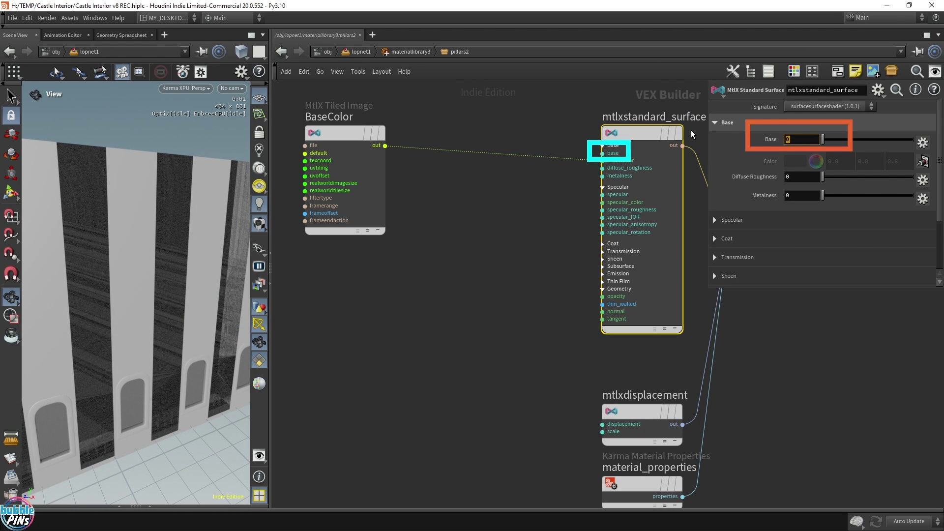
{"action": "key", "text": "Return"}
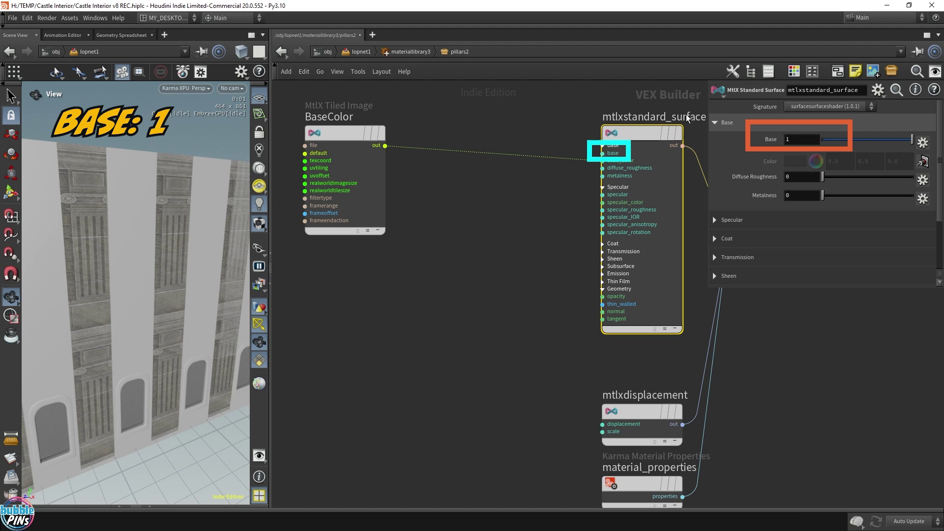
- Duplicate the BaseColor image node directly below it and rename the copy roughness
{"action": "left_click", "coordinate": [348, 150]}
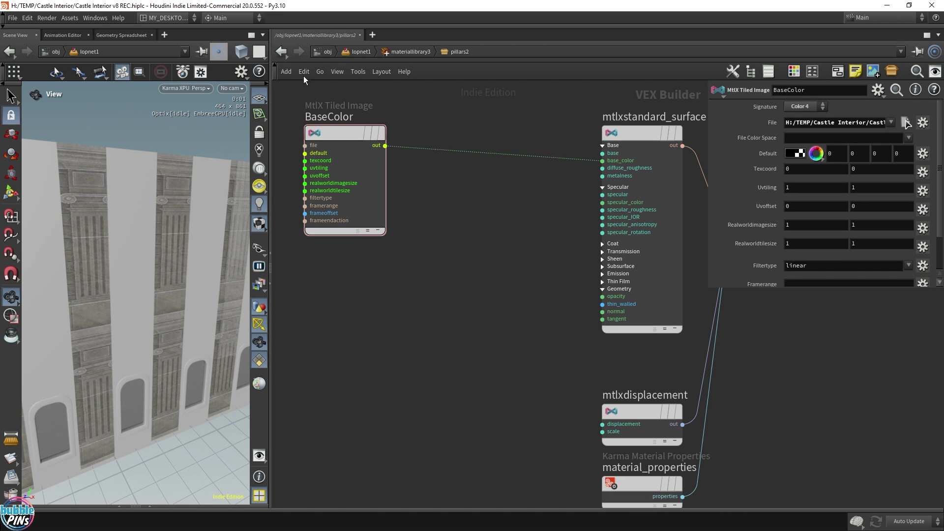
{"action": "left_click_drag", "start_coordinate": [344, 137], "coordinate": [348, 281], "text": "alt"}
{"action": "left_click", "coordinate": [337, 267]}
{"action": "type", "text": "roughn ess"}
{"action": "key", "text": "Return"}
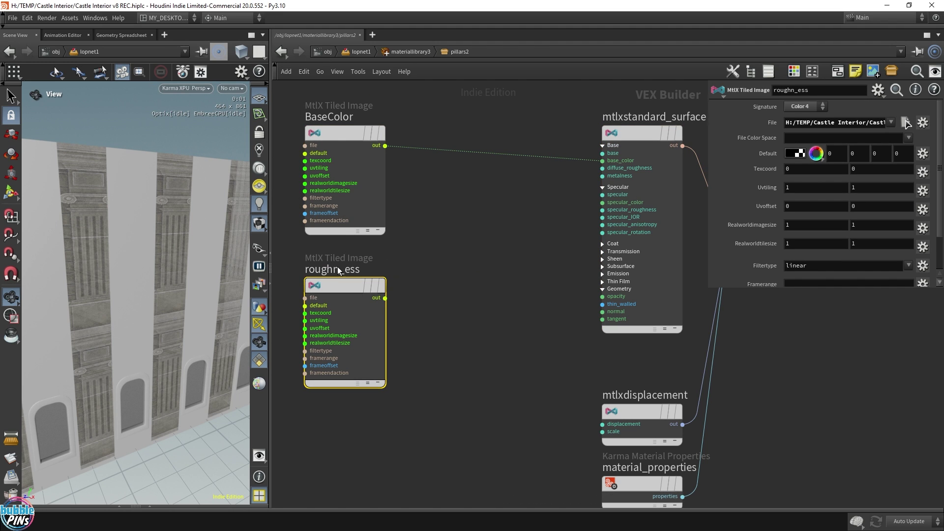
{"action": "left_click", "coordinate": [340, 269]}
{"action": "key", "text": "BackSpace"}
{"action": "key", "text": "Return"}
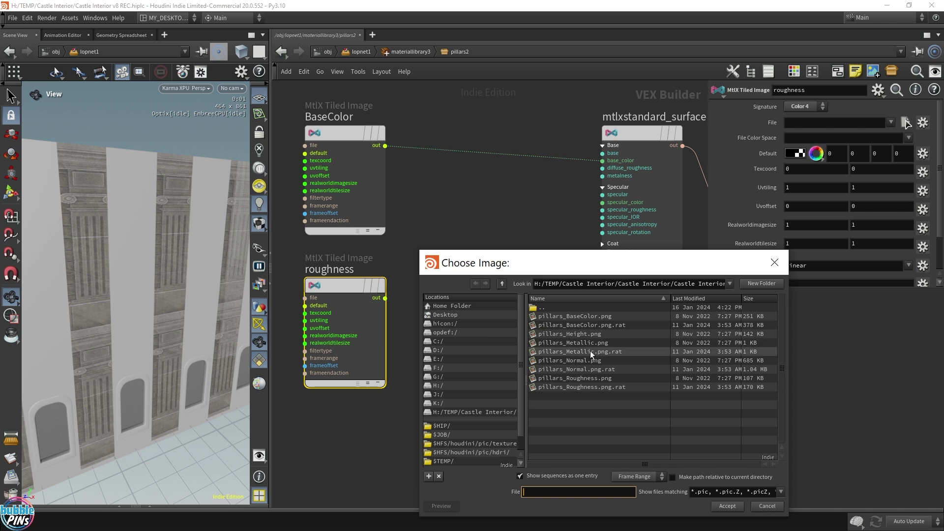
- Load pillars_Roughness.png into the roughness node and wire its output to both specular_roughness and diffuse_roughness on mtlxstandard_surface
{"action": "left_click", "coordinate": [572, 380]}
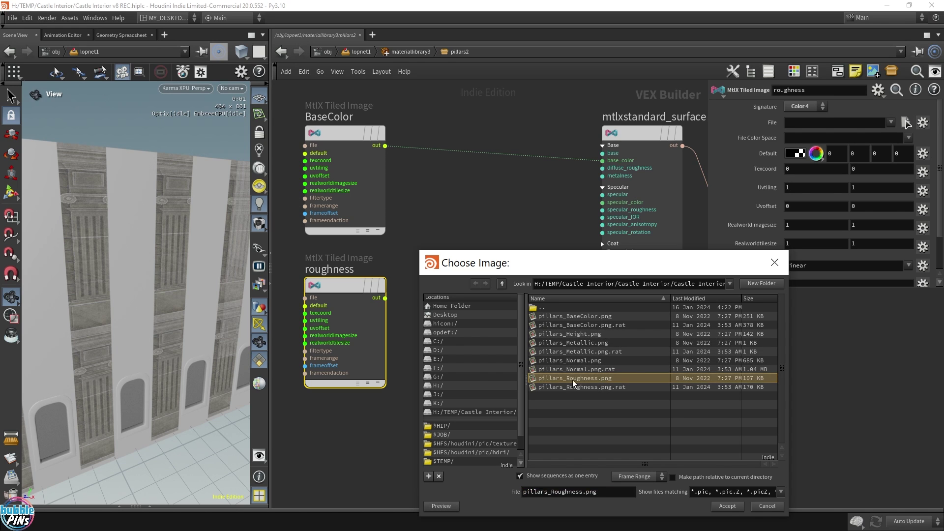
{"action": "left_click", "coordinate": [728, 507]}
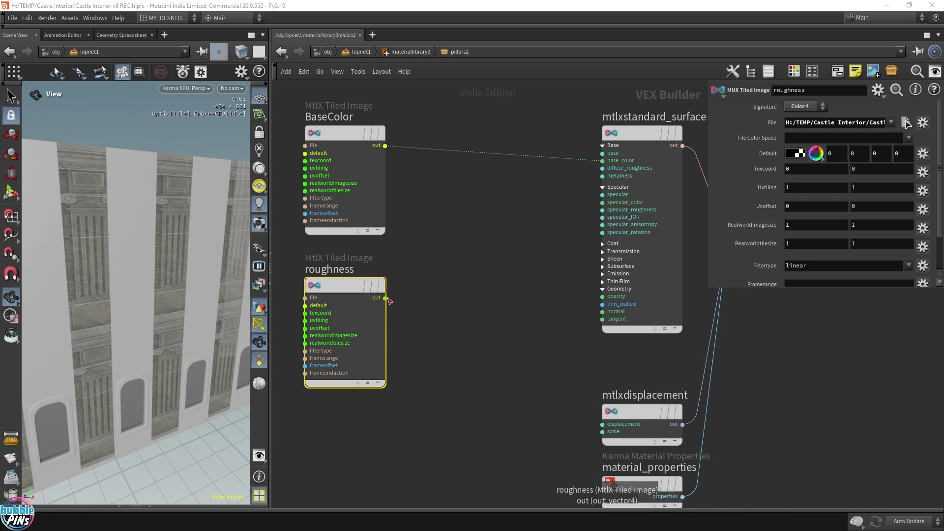
{"action": "left_click_drag", "start_coordinate": [385, 298], "coordinate": [623, 191]}
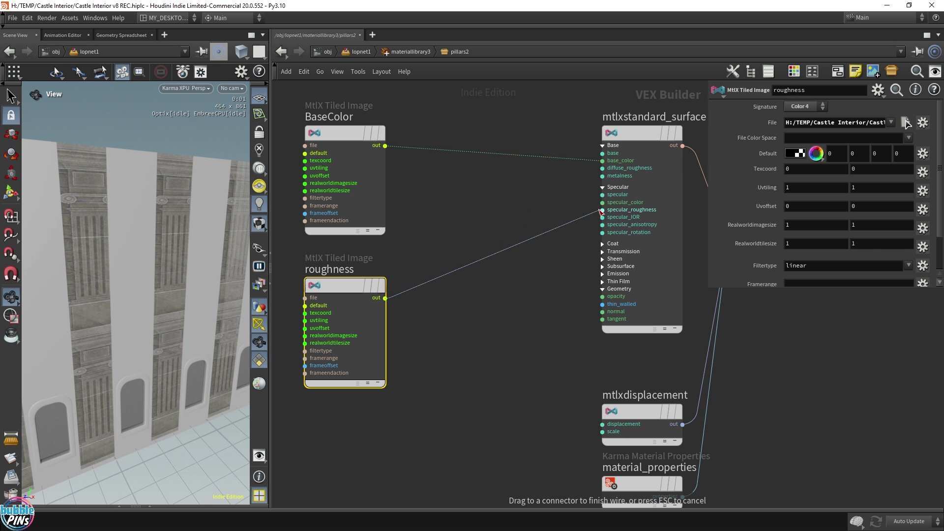
{"action": "left_click", "coordinate": [614, 210]}
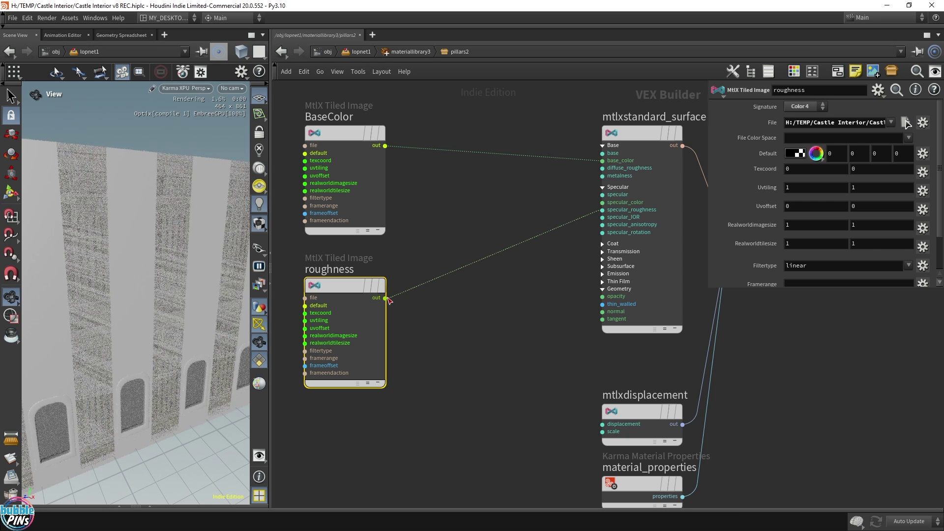
{"action": "left_click_drag", "start_coordinate": [385, 298], "coordinate": [602, 168]}
- Duplicate the roughness image node below it and rename the copy metallic
{"action": "left_click_drag", "start_coordinate": [347, 286], "coordinate": [347, 441], "text": "alt"}
{"action": "middle_click_drag", "start_coordinate": [346, 440], "coordinate": [346, 279]}
{"action": "left_click", "coordinate": [336, 264]}
{"action": "type", "text": "metallic"}
{"action": "key", "text": "Return"}
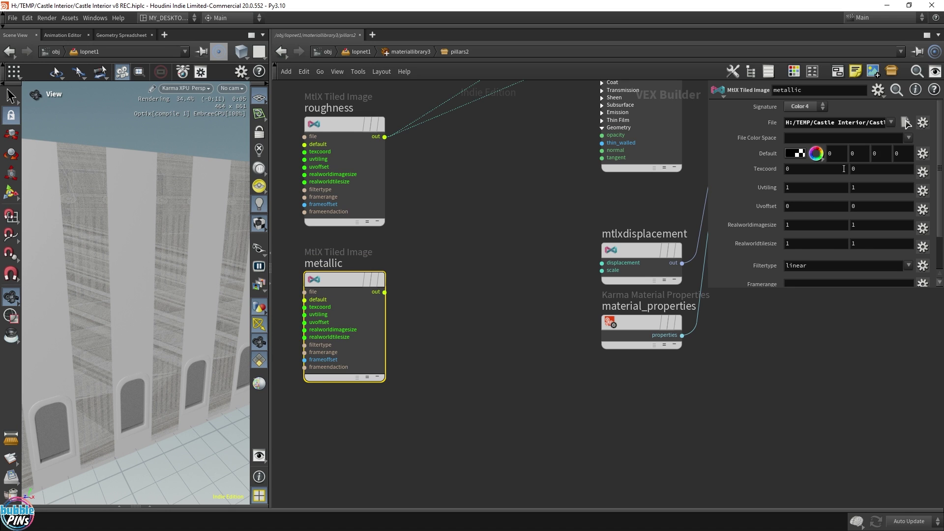
- Load pillars_Metallic.png into the metallic node and wire its output to the metalness input of mtlxstandard_surface
{"action": "left_click", "coordinate": [906, 123]}
{"action": "double_click", "coordinate": [576, 342]}
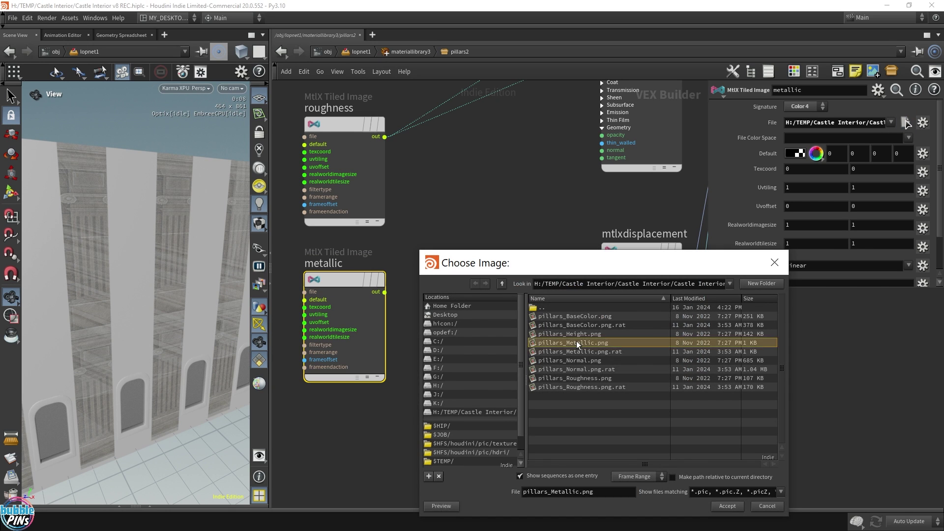
{"action": "middle_click_drag", "start_coordinate": [507, 208], "coordinate": [519, 277]}
{"action": "left_click", "coordinate": [381, 417]}
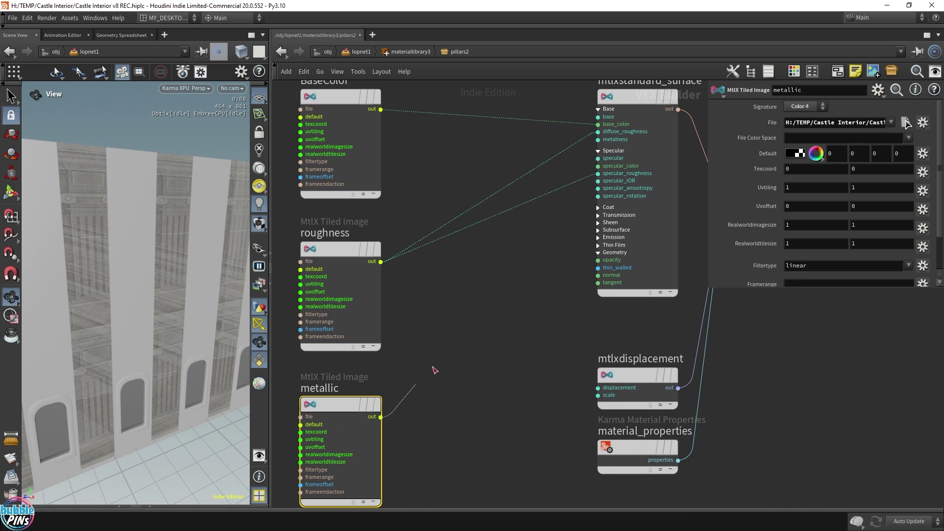
{"action": "left_click", "coordinate": [598, 139]}
- Copy the metallic image node, place the copy below it and rename it normal
{"action": "scroll", "coordinate": [444, 375], "scroll_direction": "down", "scroll_amount": 3}
{"action": "middle_click_drag", "start_coordinate": [453, 354], "coordinate": [460, 273]}
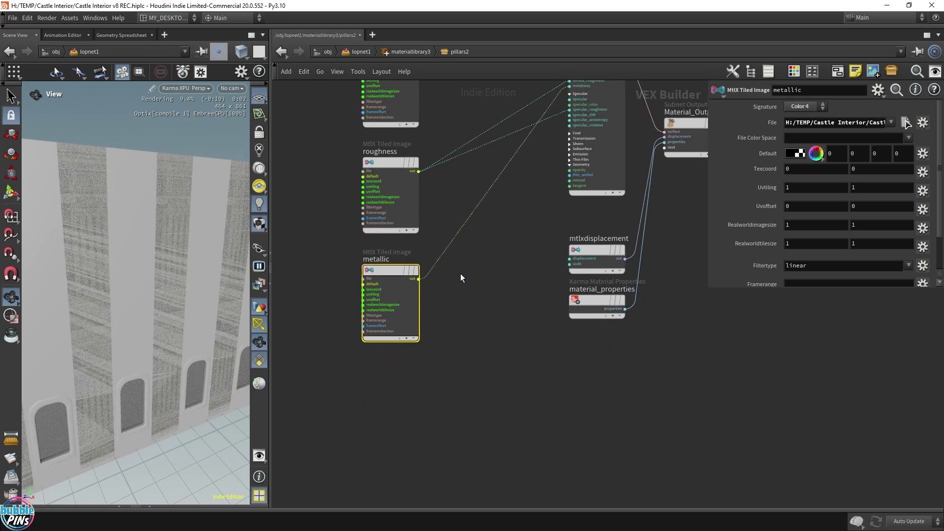
{"action": "key", "text": "ctrl+c"}
{"action": "key", "text": "ctrl+v"}
{"action": "left_click", "coordinate": [390, 384]}
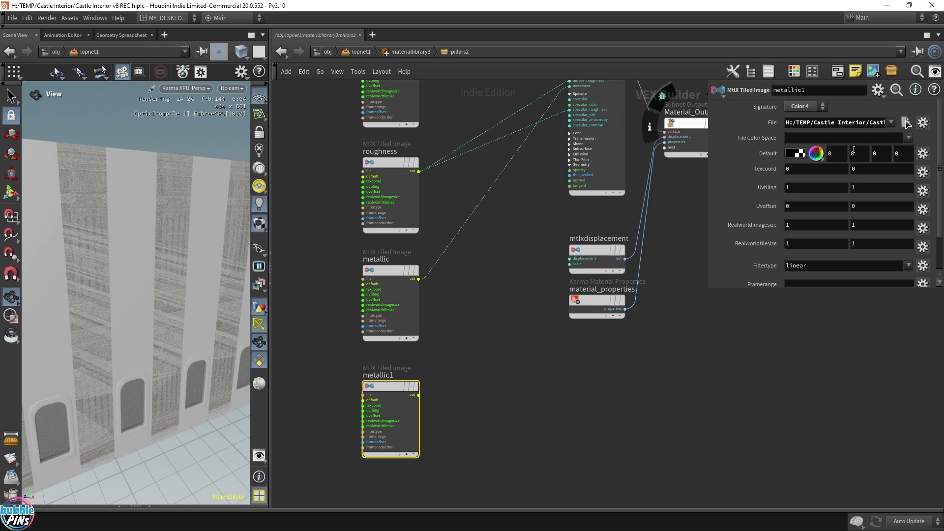
{"action": "double_click", "coordinate": [384, 370]}
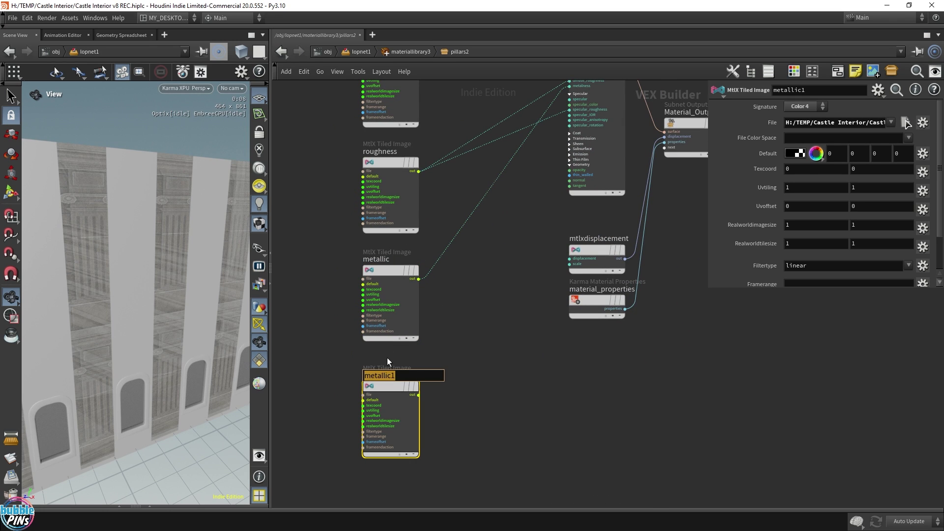
{"action": "type", "text": "normal"}
{"action": "key", "text": "Return"}
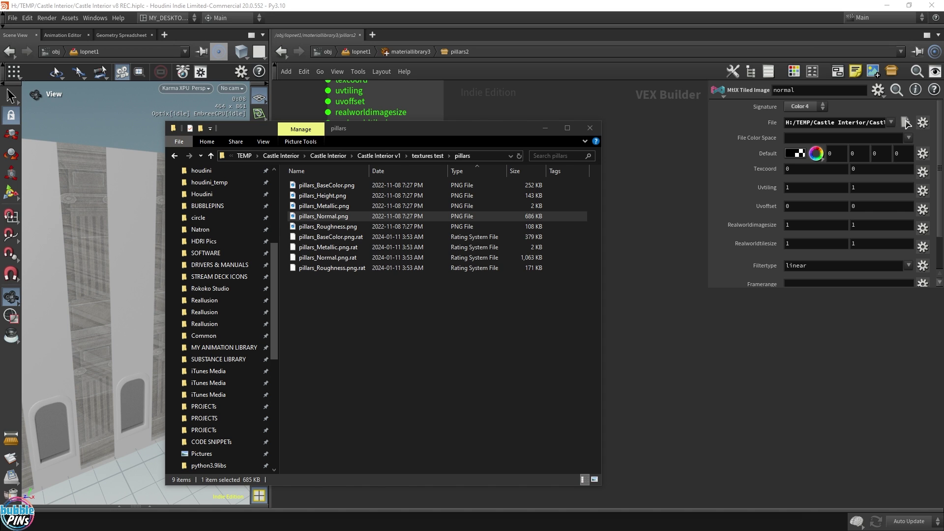
- Examine the pillars_Normal.png texture in the image viewer and close it
{"action": "left_click_drag", "start_coordinate": [491, 4], "coordinate": [438, 70]}
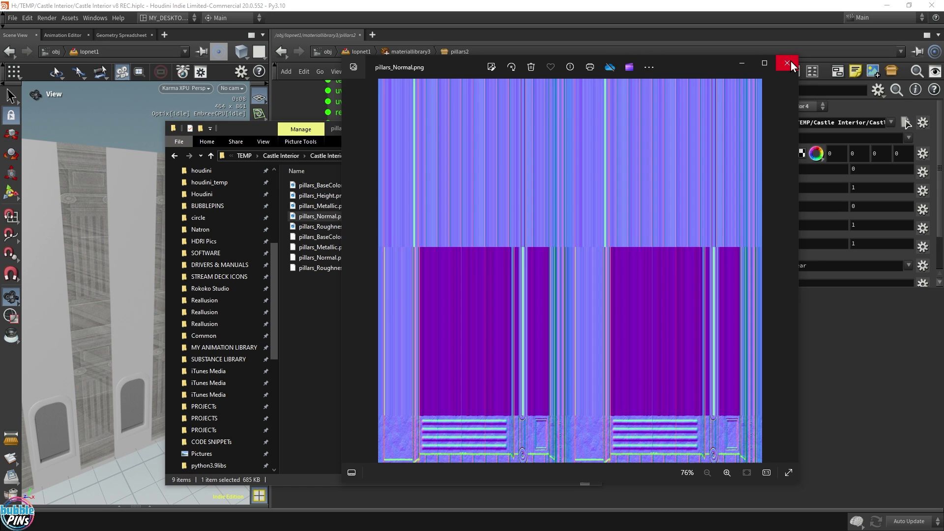
{"action": "left_click", "coordinate": [788, 63]}
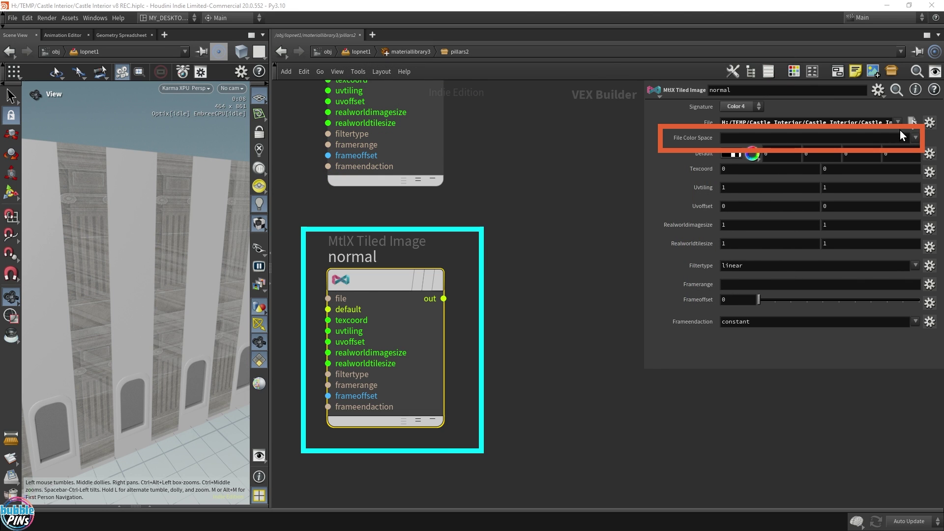
- Load pillars_Normal.png into the normal node and set its File Color Space to Raw
{"action": "left_click", "coordinate": [912, 122]}
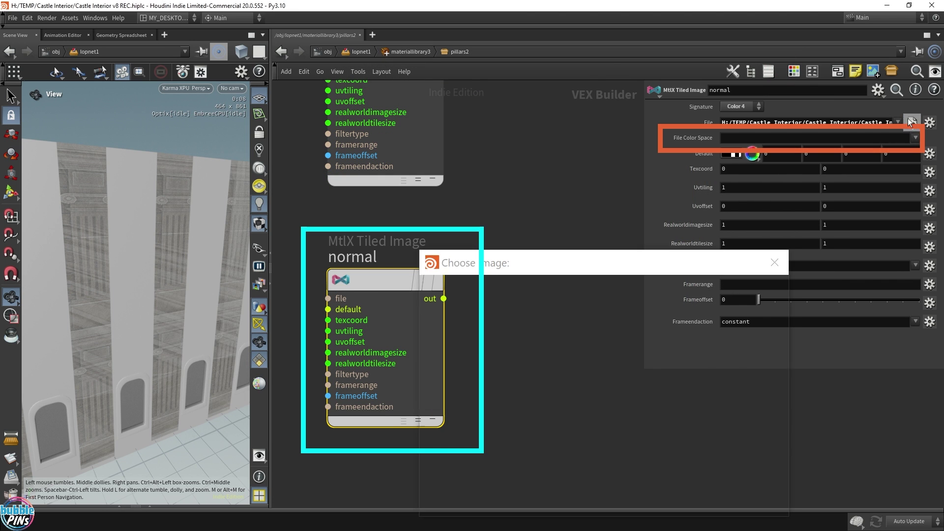
{"action": "double_click", "coordinate": [586, 359]}
{"action": "left_click", "coordinate": [915, 138]}
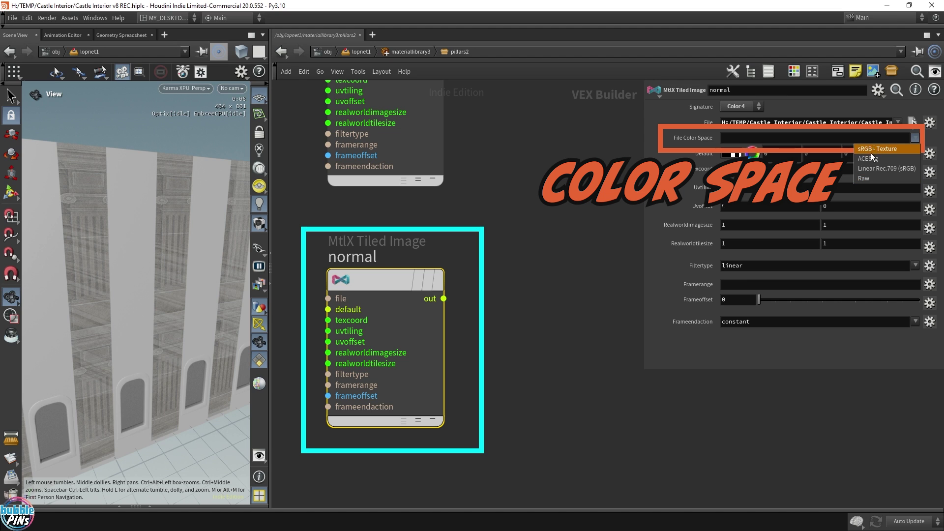
{"action": "left_click", "coordinate": [868, 179]}
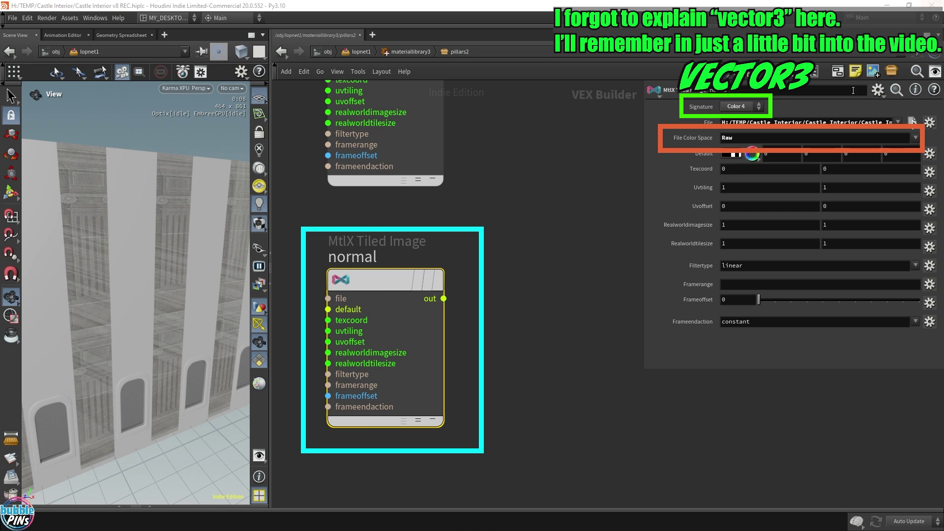
- Add a MtlX Normalmap node beside the normal image node and wire the image's output into its in input
{"action": "scroll", "coordinate": [533, 312], "scroll_direction": "down", "scroll_amount": 5}
{"action": "key", "text": "Tab"}
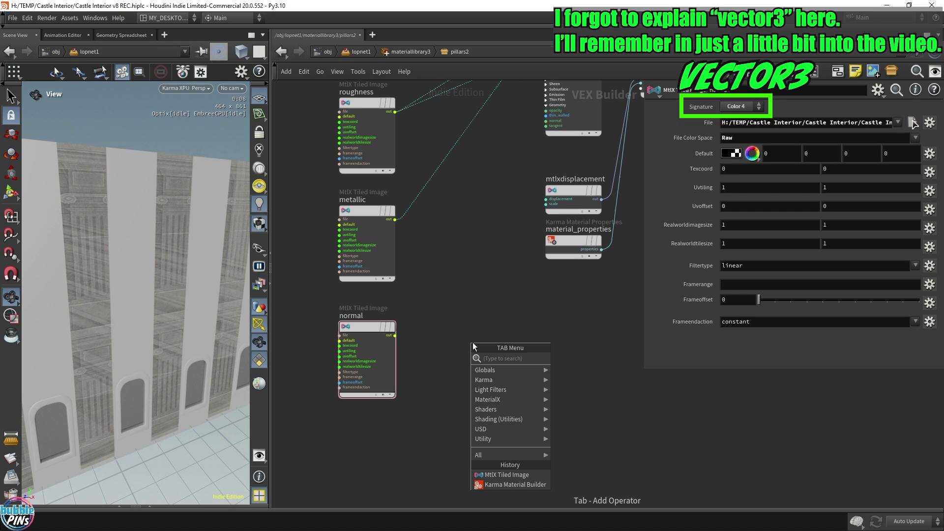
{"action": "type", "text": "normal"}
{"action": "key", "text": "Down"}
{"action": "key", "text": "Down"}
{"action": "key", "text": "Return"}
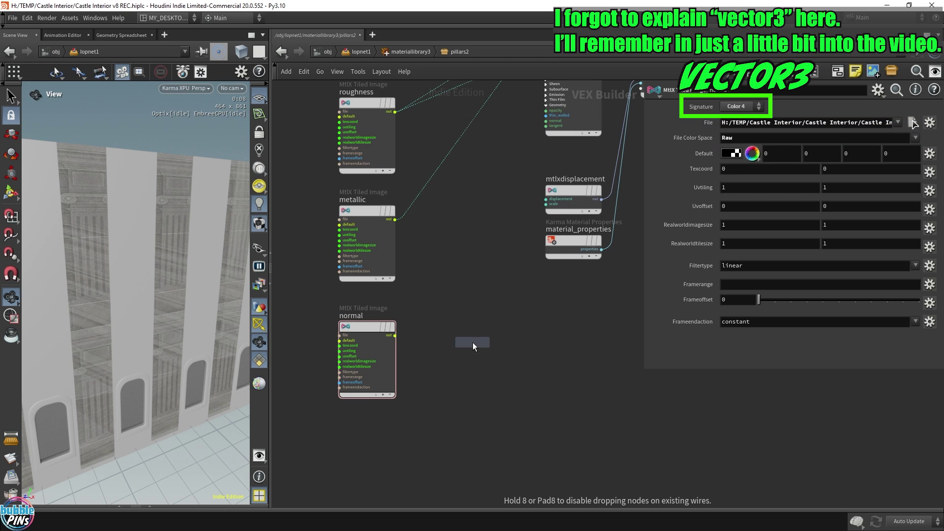
{"action": "left_click", "coordinate": [472, 342]}
{"action": "scroll", "coordinate": [459, 323], "scroll_direction": "up", "scroll_amount": 3}
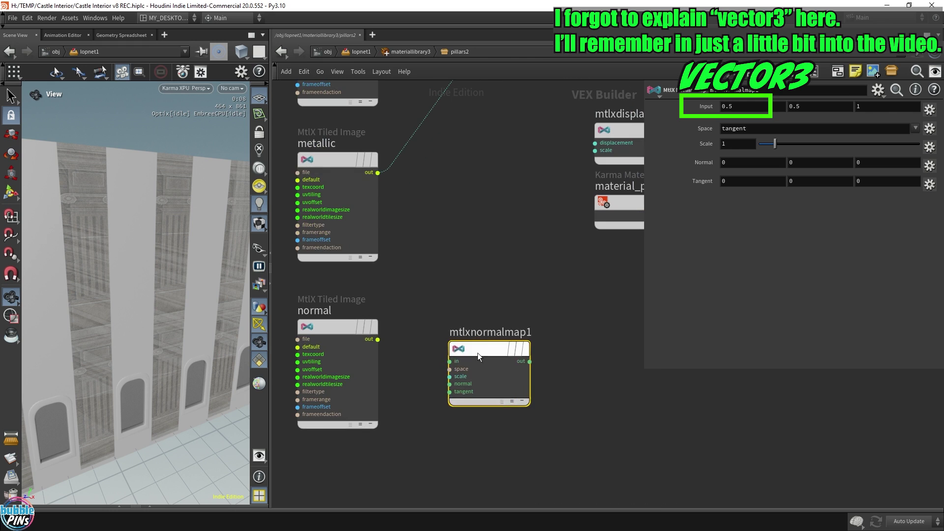
{"action": "left_click_drag", "start_coordinate": [378, 339], "coordinate": [436, 339]}
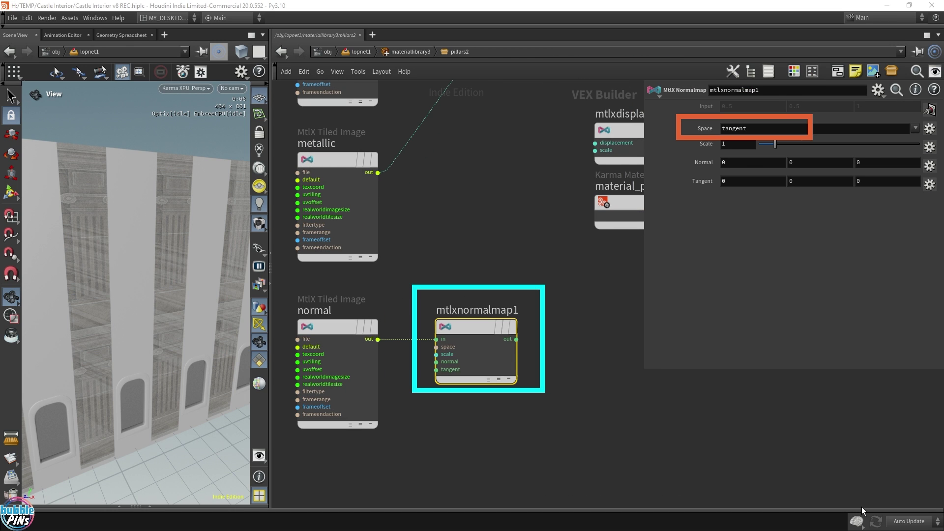
- Wire the output of mtlxnormalmap1 to the normal input in the Geometry section of mtlxstandard_surface
{"action": "key", "text": "h"}
{"action": "left_click", "coordinate": [470, 439]}
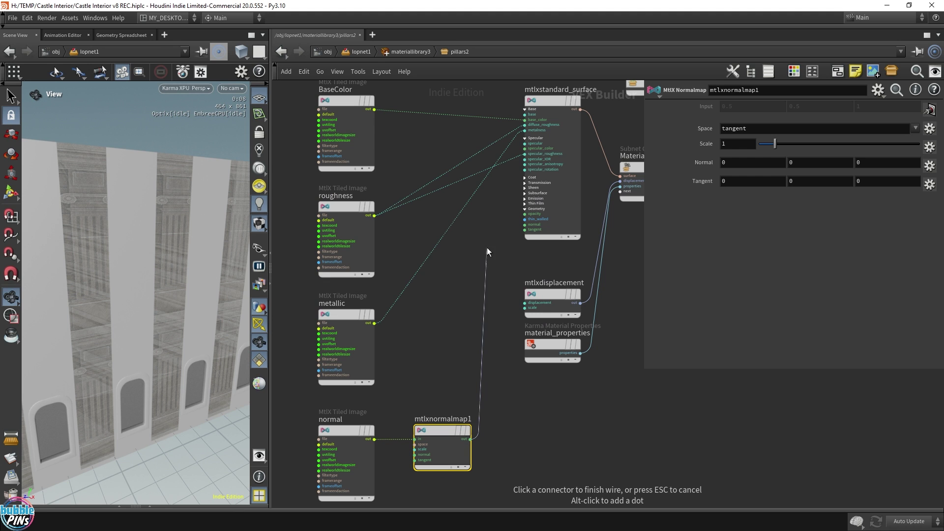
{"action": "scroll", "coordinate": [524, 225], "scroll_direction": "up", "scroll_amount": 5}
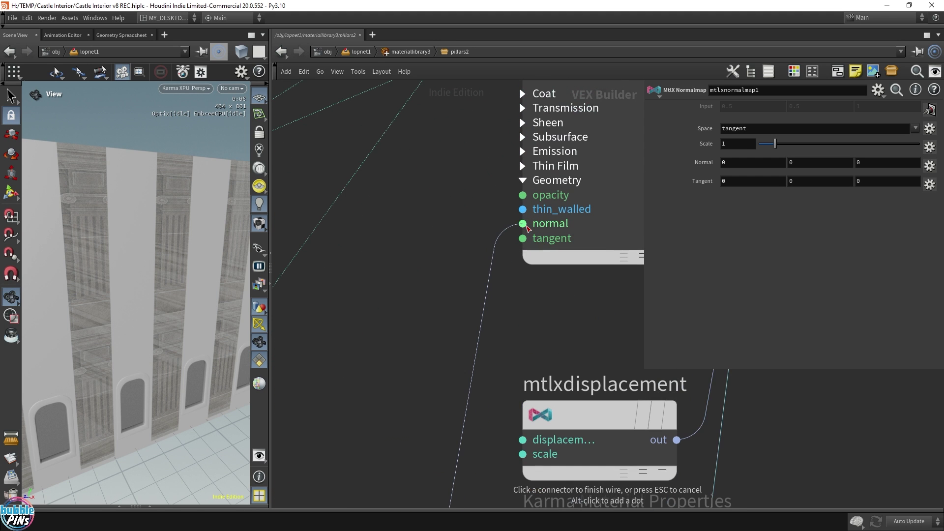
{"action": "left_click", "coordinate": [524, 224]}
{"action": "scroll", "coordinate": [462, 283], "scroll_direction": "down", "scroll_amount": 5}
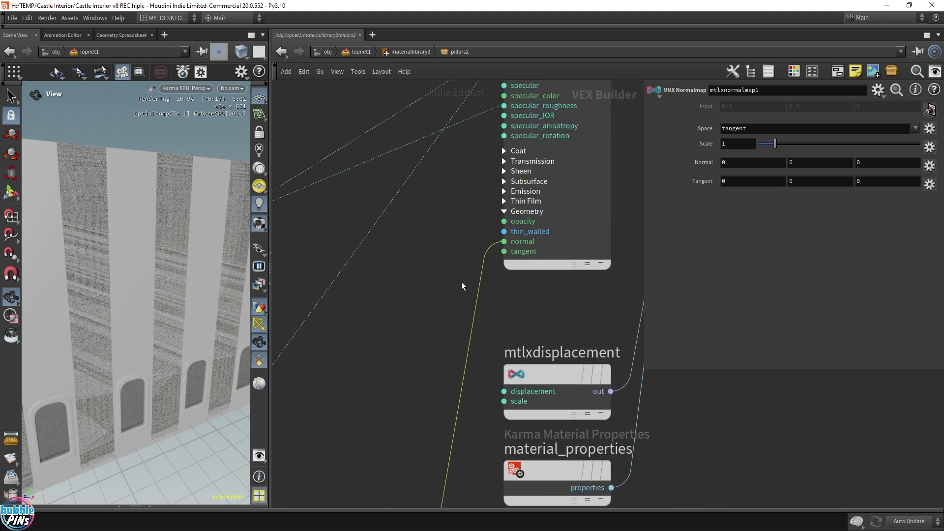
- Disconnect the normal map from mtlxstandard_surface and inspect the pillar's carved details up close without it
{"action": "scroll", "coordinate": [544, 212], "scroll_direction": "up", "scroll_amount": 2}
{"action": "scroll", "coordinate": [544, 211], "scroll_direction": "up", "scroll_amount": 1}
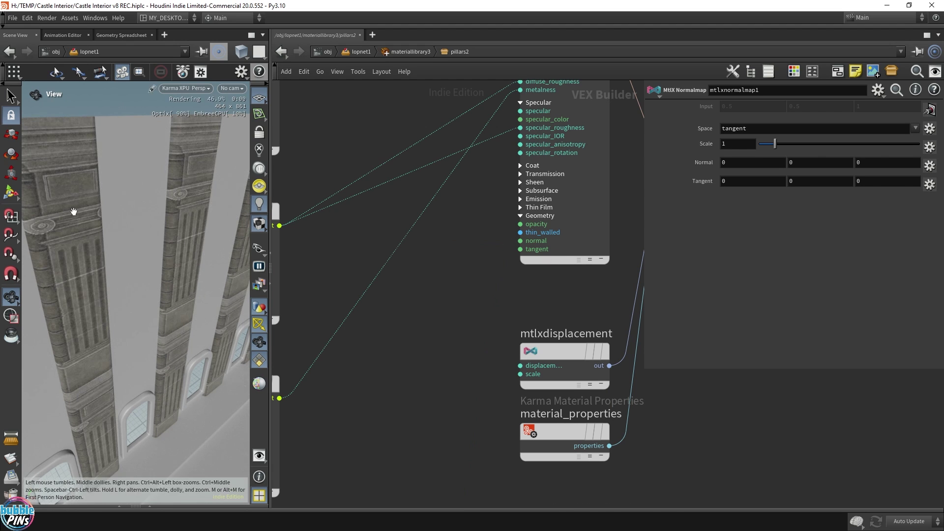
{"action": "left_click_drag", "start_coordinate": [74, 211], "coordinate": [125, 202]}
{"action": "scroll", "coordinate": [124, 202], "scroll_direction": "up", "scroll_amount": 4}
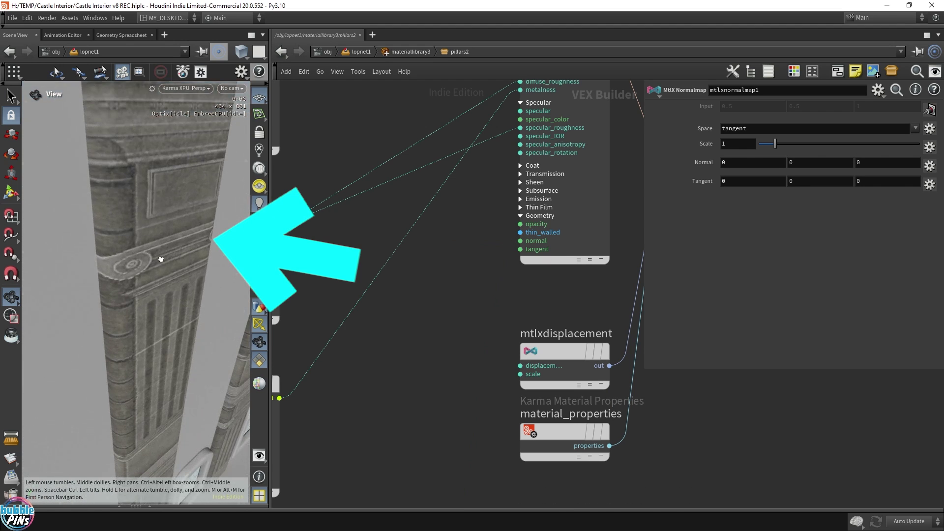
{"action": "left_click_drag", "start_coordinate": [160, 259], "coordinate": [149, 250]}
{"action": "middle_click_drag", "start_coordinate": [339, 458], "coordinate": [372, 245]}
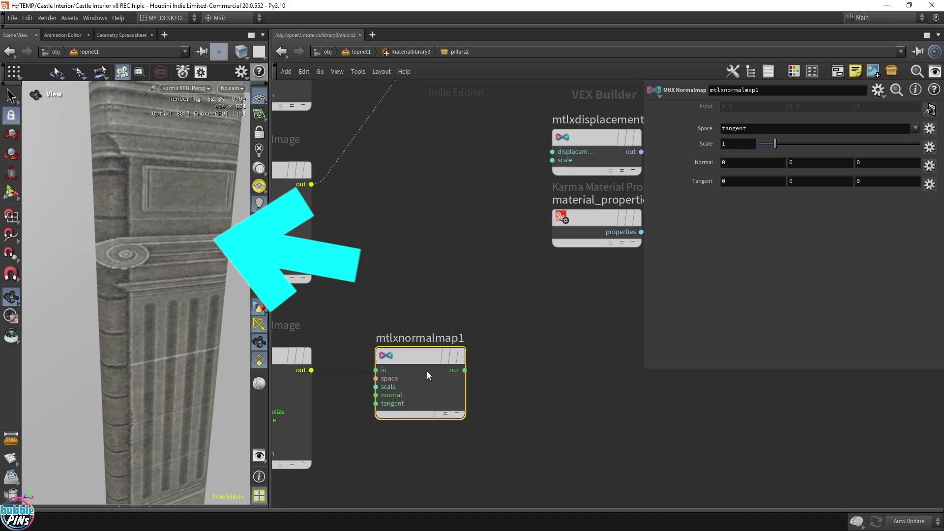
- Reconnect mtlxnormalmap1's output to the normal input of mtlxstandard_surface and inspect the pillars from another angle
{"action": "left_click", "coordinate": [465, 370]}
{"action": "middle_click_drag", "start_coordinate": [489, 222], "coordinate": [439, 447]}
{"action": "left_click", "coordinate": [502, 254]}
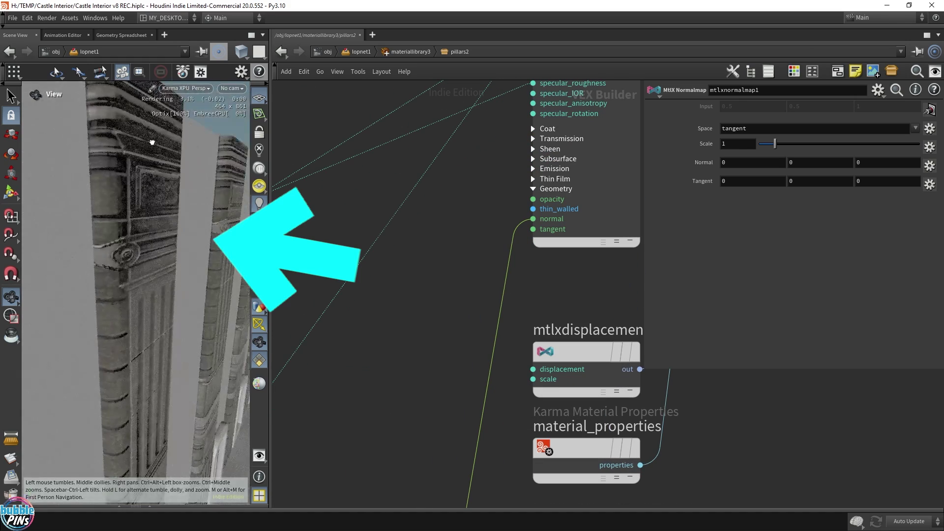
{"action": "left_click_drag", "start_coordinate": [152, 143], "coordinate": [103, 142]}
{"action": "scroll", "coordinate": [159, 176], "scroll_direction": "down", "scroll_amount": 3}
{"action": "left_click_drag", "start_coordinate": [159, 176], "coordinate": [139, 196]}
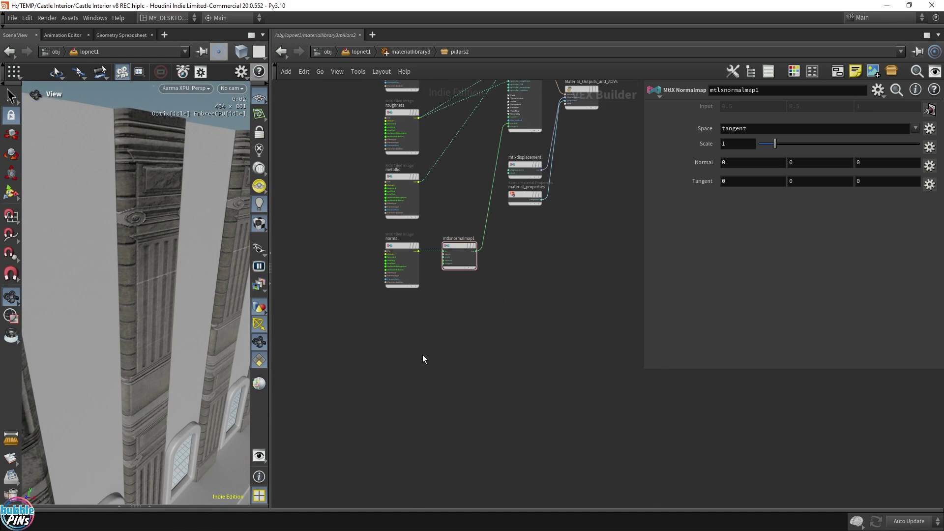
- Add a MtlX Tiled Image node below the normal node and rename it height
{"action": "key", "text": "Tab"}
{"action": "type", "text": "tile"}
{"action": "key", "text": "Down"}
{"action": "key", "text": "Down"}
{"action": "key", "text": "Down"}
{"action": "key", "text": "Down"}
{"action": "key", "text": "Down"}
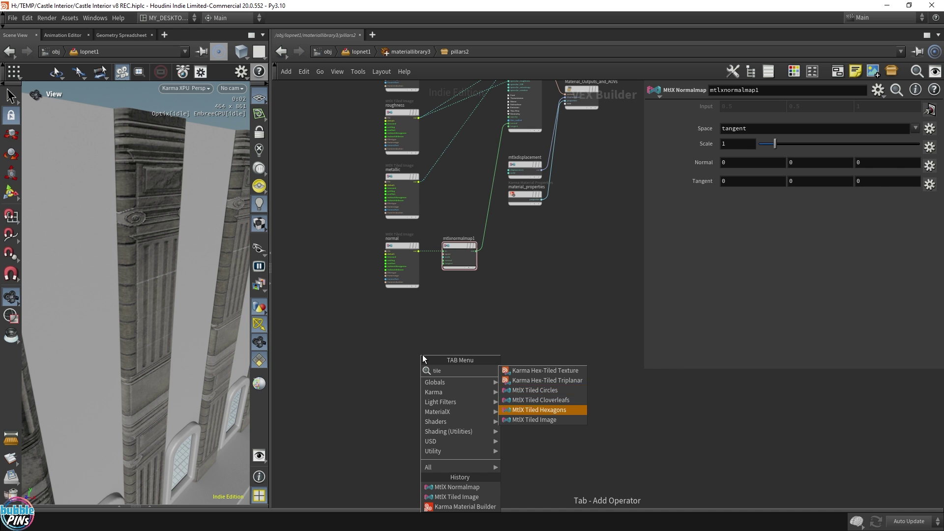
{"action": "key", "text": "Return"}
{"action": "left_click", "coordinate": [406, 308]}
{"action": "scroll", "coordinate": [406, 306], "scroll_direction": "up", "scroll_amount": 5}
{"action": "left_click", "coordinate": [415, 288]}
{"action": "type", "text": "height"}
{"action": "key", "text": "Return"}
- Load the pillars_Height.png texture into the height node
{"action": "scroll", "coordinate": [462, 279], "scroll_direction": "up", "scroll_amount": 2}
{"action": "left_click", "coordinate": [913, 123]}
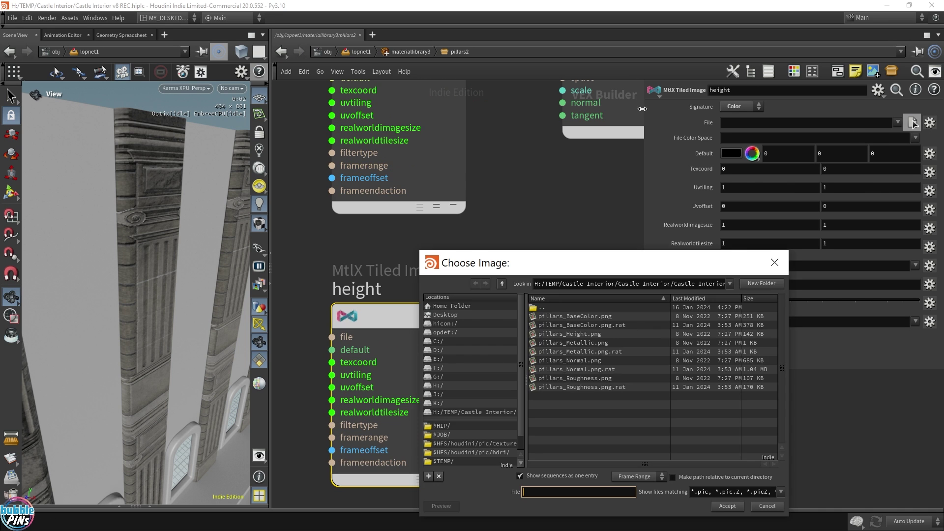
{"action": "double_click", "coordinate": [583, 335]}
- Move mtlxdisplacement and material_properties down level with the height node and wire height's output to the displacement input
{"action": "scroll", "coordinate": [588, 367], "scroll_direction": "down", "scroll_amount": 5}
{"action": "middle_click_drag", "start_coordinate": [588, 369], "coordinate": [480, 406]}
{"action": "scroll", "coordinate": [457, 393], "scroll_direction": "down", "scroll_amount": 5}
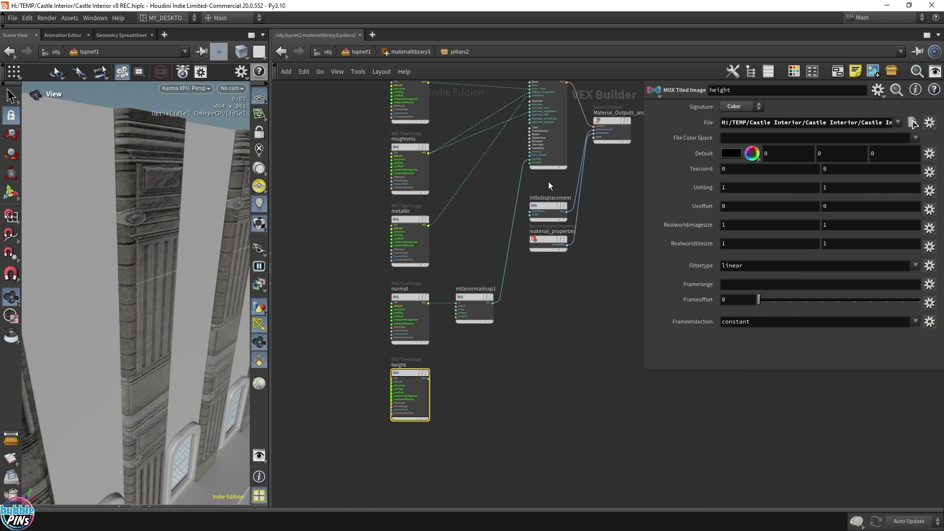
{"action": "left_click_drag", "start_coordinate": [583, 260], "coordinate": [548, 377]}
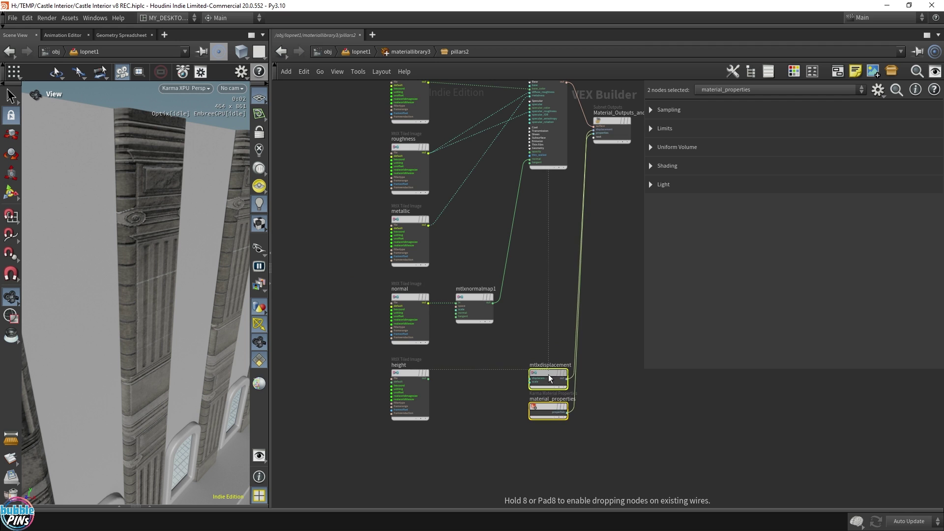
{"action": "scroll", "coordinate": [491, 382], "scroll_direction": "up", "scroll_amount": 4}
{"action": "left_click", "coordinate": [362, 410]}
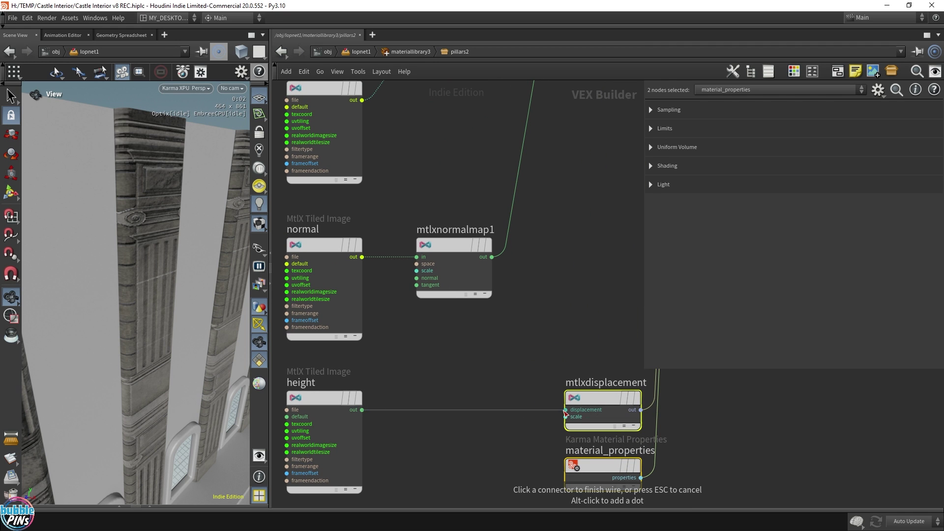
{"action": "left_click", "coordinate": [565, 410]}
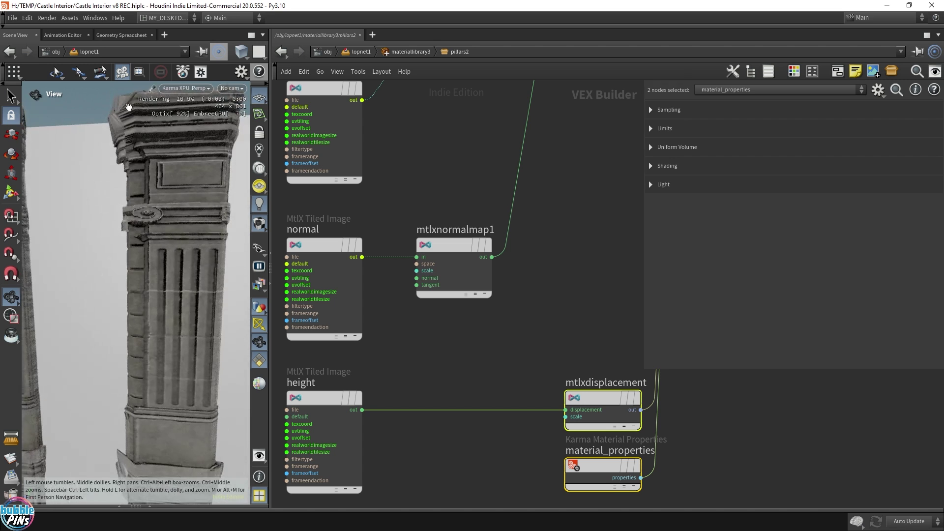
- Inspect the displaced pillar from another angle and check the parameters of mtlxdisplacement
{"action": "left_click_drag", "start_coordinate": [118, 124], "coordinate": [179, 151]}
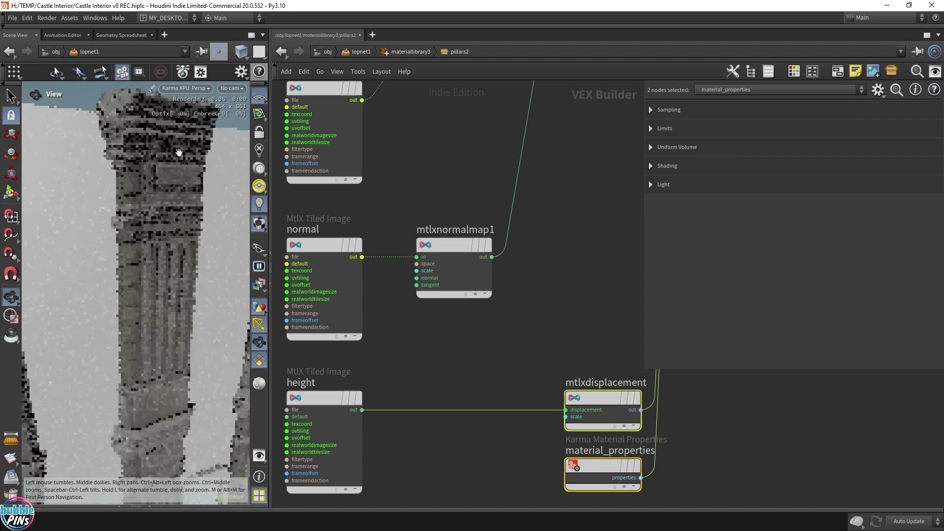
{"action": "left_click", "coordinate": [590, 397]}
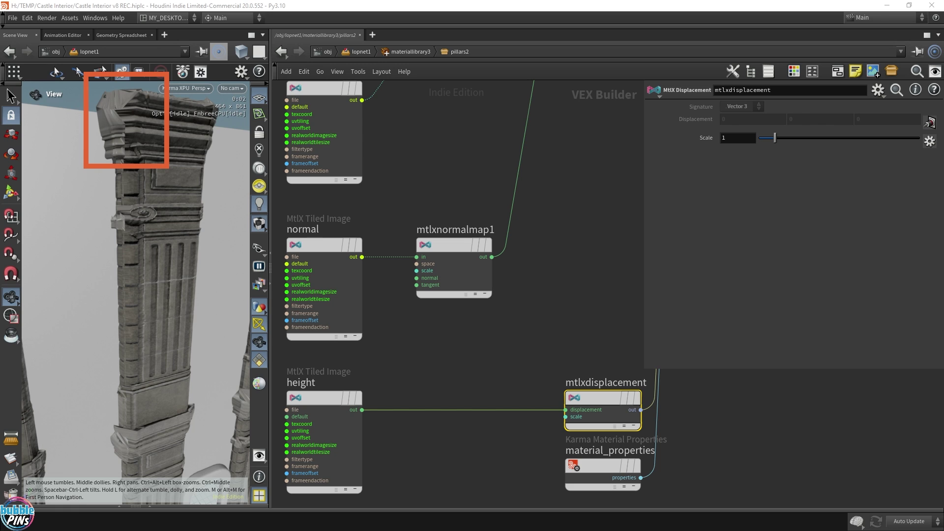
{"action": "left_click_drag", "start_coordinate": [551, 352], "coordinate": [674, 444]}
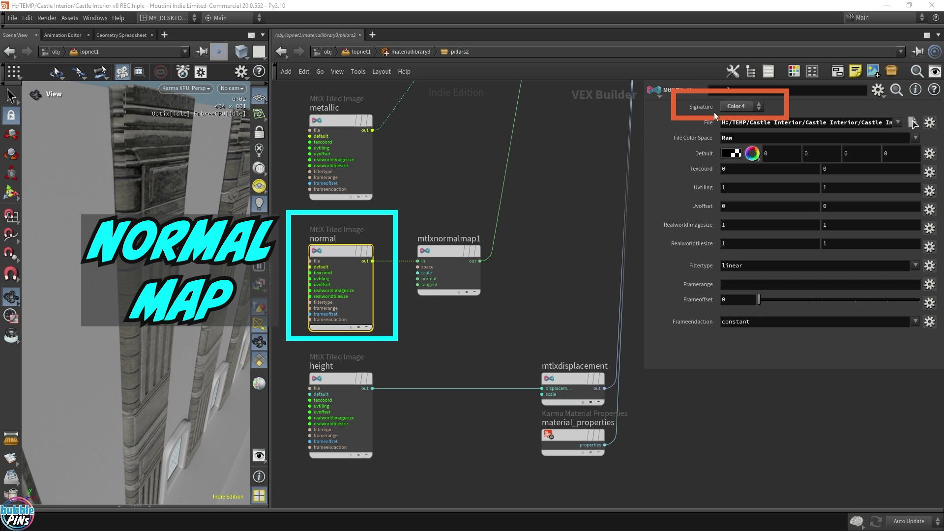
- Set the Signature of the normal image node to Vector 3
{"action": "left_click", "coordinate": [742, 108]}
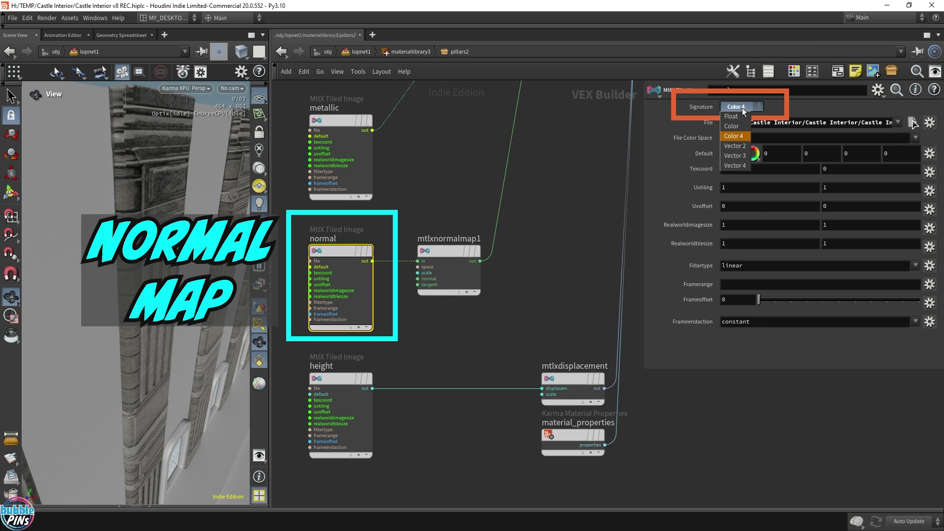
{"action": "left_click", "coordinate": [734, 156]}
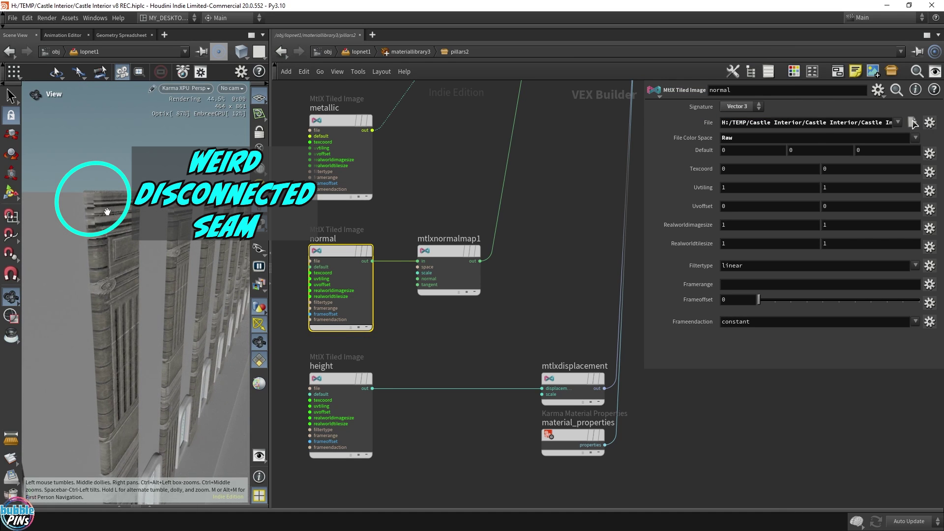
- Refresh the viewport render by switching the renderer to Houdini GL and back to Karma XPU, checking the pillar's seam
{"action": "left_click", "coordinate": [572, 435]}
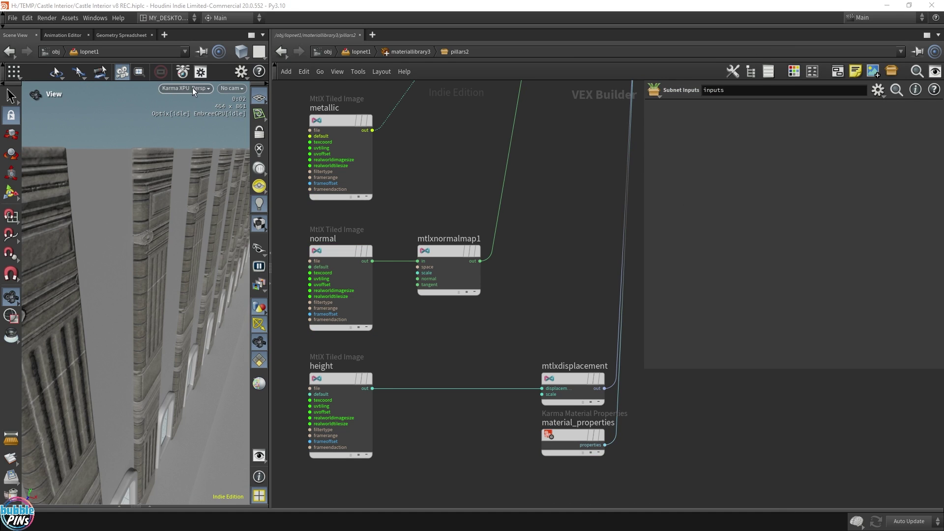
{"action": "left_click", "coordinate": [193, 90]}
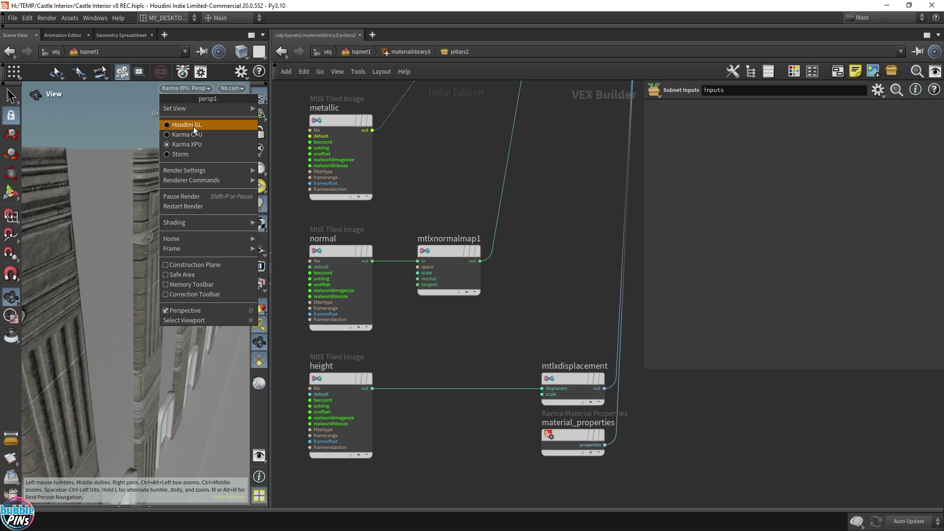
{"action": "left_click", "coordinate": [191, 126]}
{"action": "left_click", "coordinate": [200, 89]}
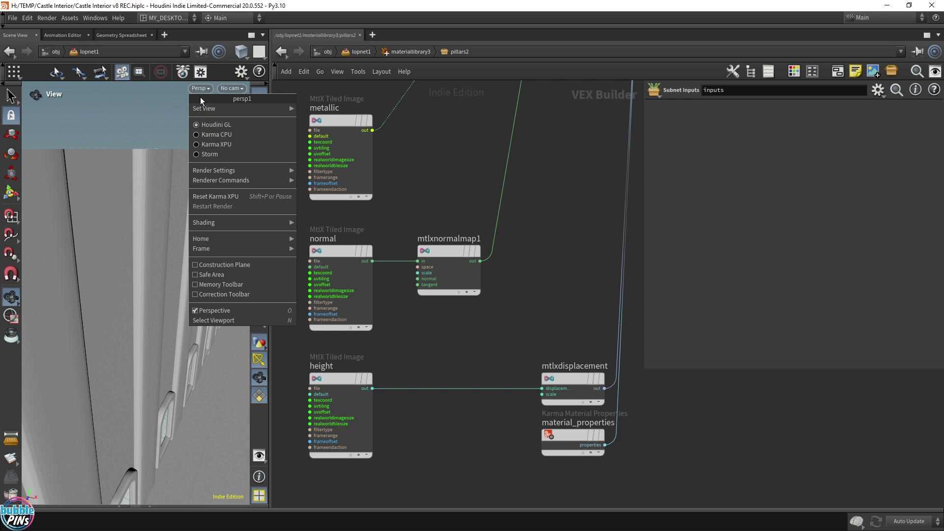
{"action": "left_click", "coordinate": [201, 136]}
{"action": "scroll", "coordinate": [136, 161], "scroll_direction": "up", "scroll_amount": 6}
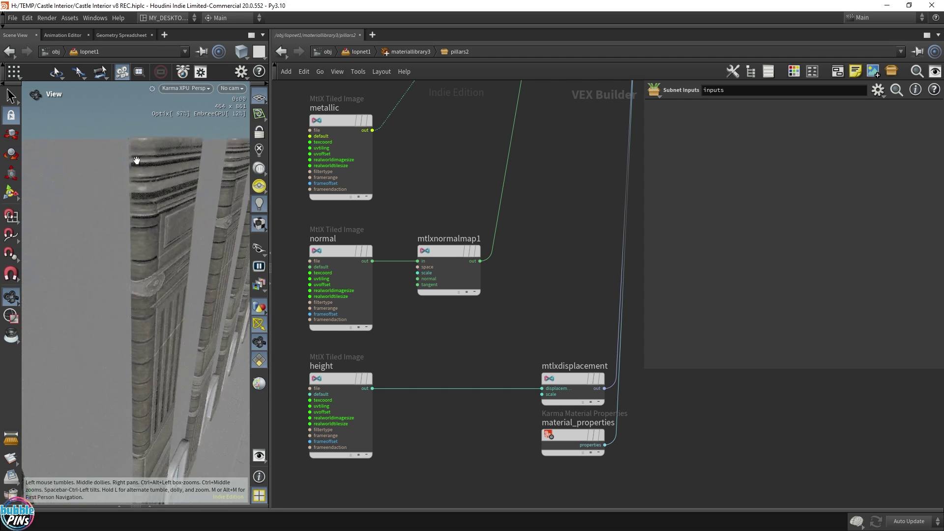
- Review the corridor of textured pillars and the five MtlX Tiled Image nodes along with mtlxstandard_surface
{"action": "scroll", "coordinate": [538, 228], "scroll_direction": "down", "scroll_amount": 5}
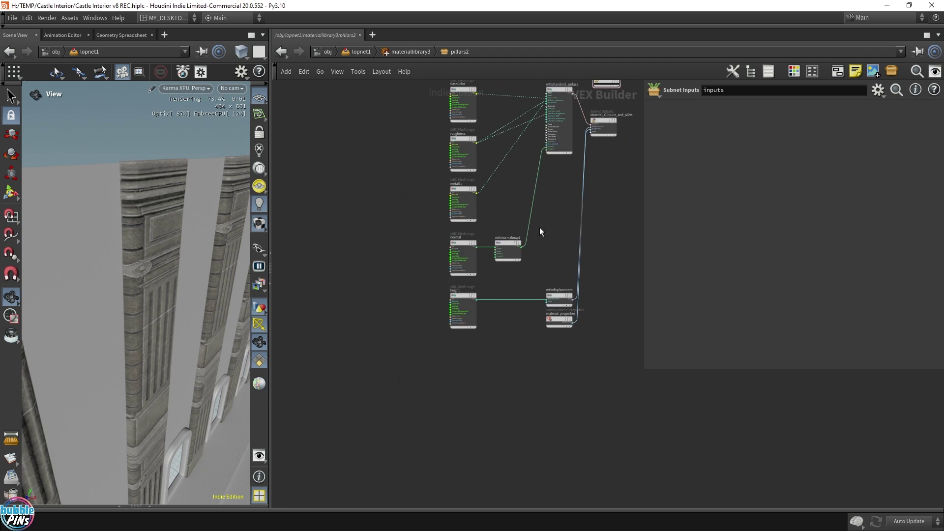
{"action": "middle_click_drag", "start_coordinate": [559, 205], "coordinate": [517, 283]}
{"action": "scroll", "coordinate": [515, 300], "scroll_direction": "up", "scroll_amount": 3}
{"action": "scroll", "coordinate": [190, 226], "scroll_direction": "down", "scroll_amount": 3}
{"action": "left_click_drag", "start_coordinate": [190, 226], "coordinate": [149, 189]}
{"action": "right_click_drag", "start_coordinate": [149, 190], "coordinate": [132, 179]}
{"action": "left_click_drag", "start_coordinate": [329, 84], "coordinate": [436, 447]}
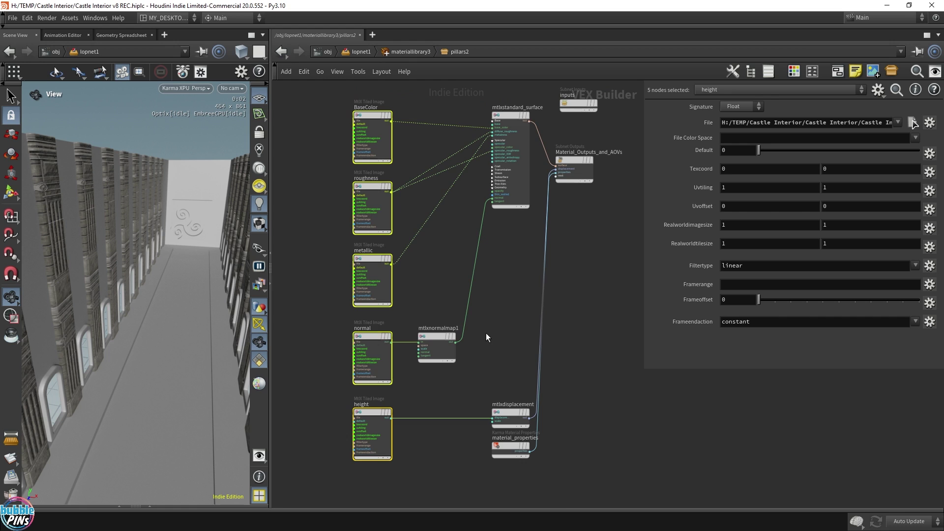
{"action": "scroll", "coordinate": [501, 157], "scroll_direction": "up", "scroll_amount": 5}
{"action": "left_click_drag", "start_coordinate": [507, 117], "coordinate": [506, 150]}
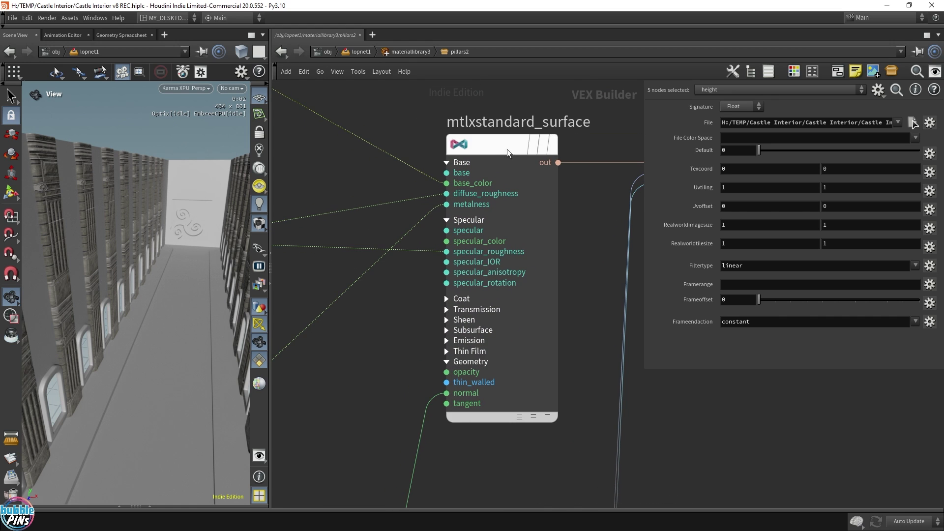
{"action": "mouse_move", "coordinate": [509, 148]}
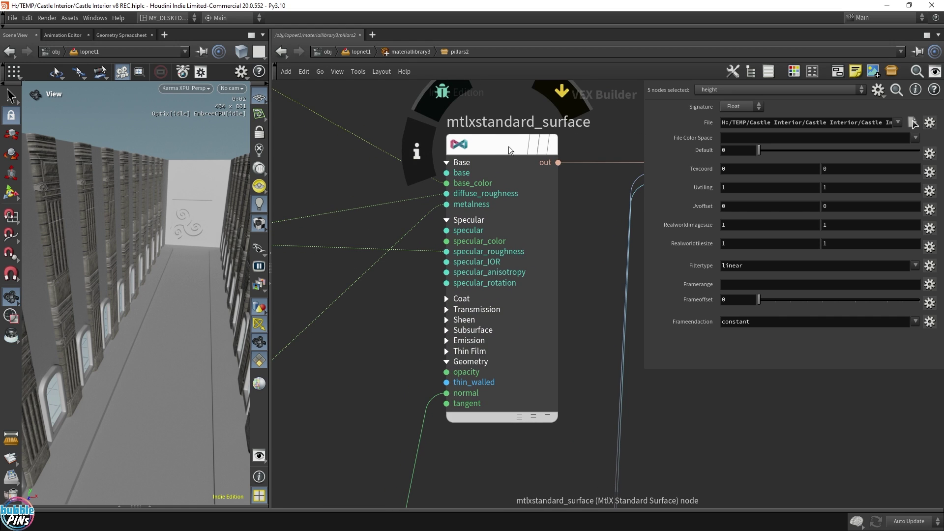
{"action": "key", "text": "h"}
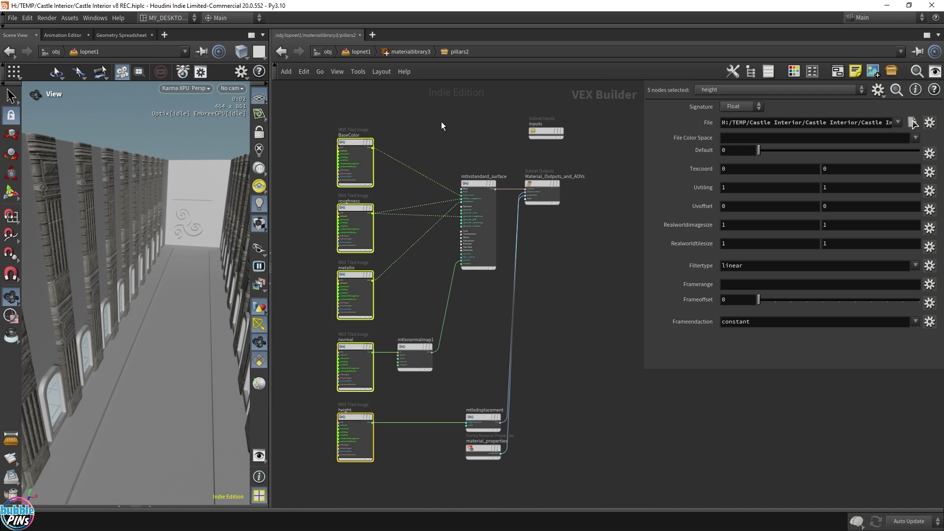
- Start adding another node in the empty area beside the material's output node
{"action": "middle_click_drag", "start_coordinate": [584, 260], "coordinate": [537, 271]}
{"action": "key", "text": "Tab"}
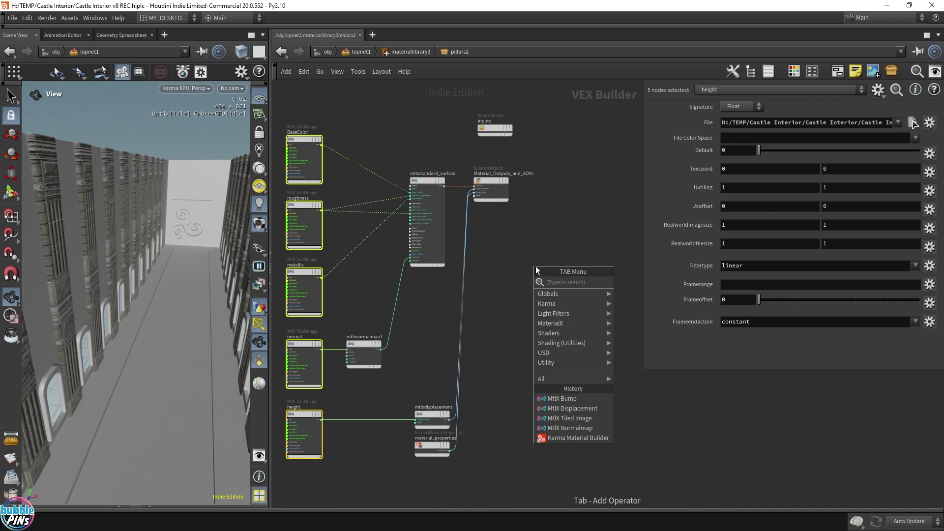